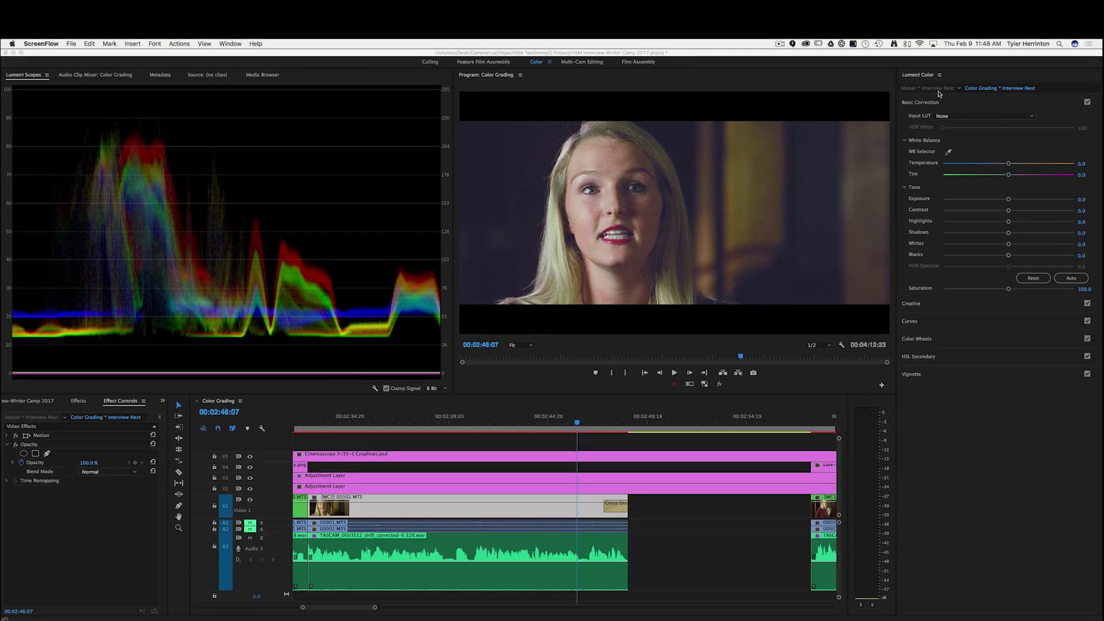
Step: Collapse Lumetri Color's Basic Correction section, then expand it again
click(931, 105)
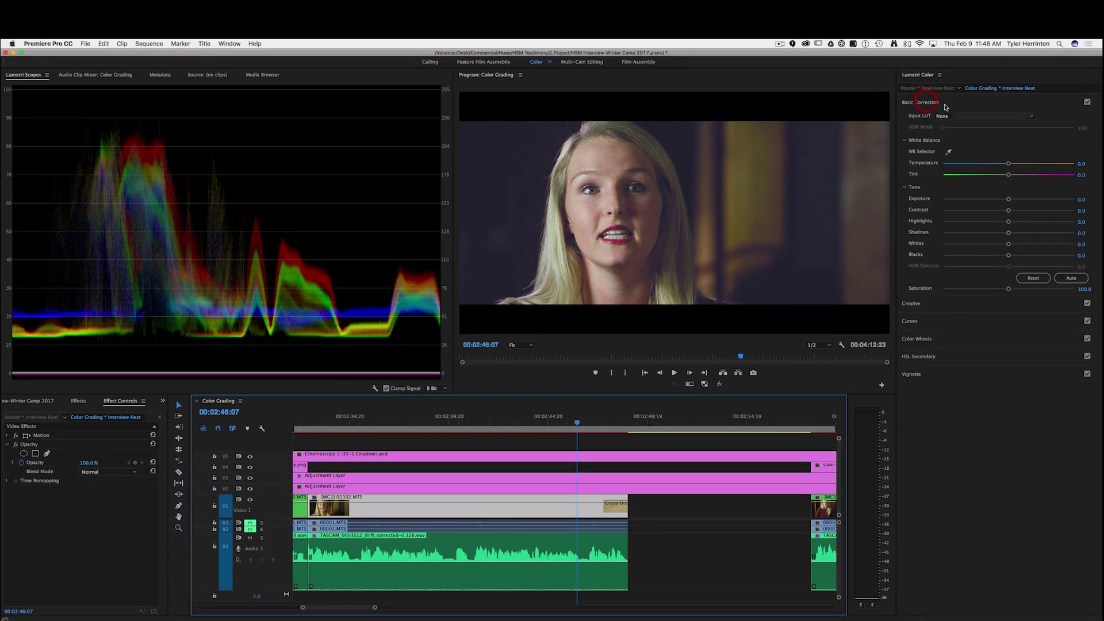
click(945, 104)
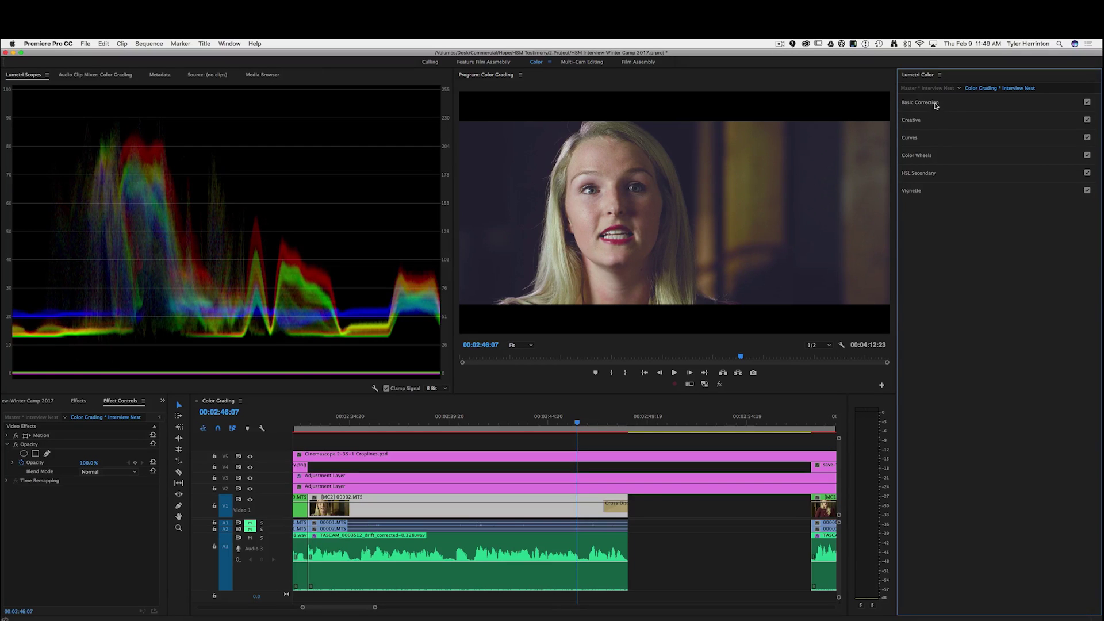
click(938, 103)
Step: Preview the frame full-size, then disable the V3 adjustment layer's track output and compare
key(grave)
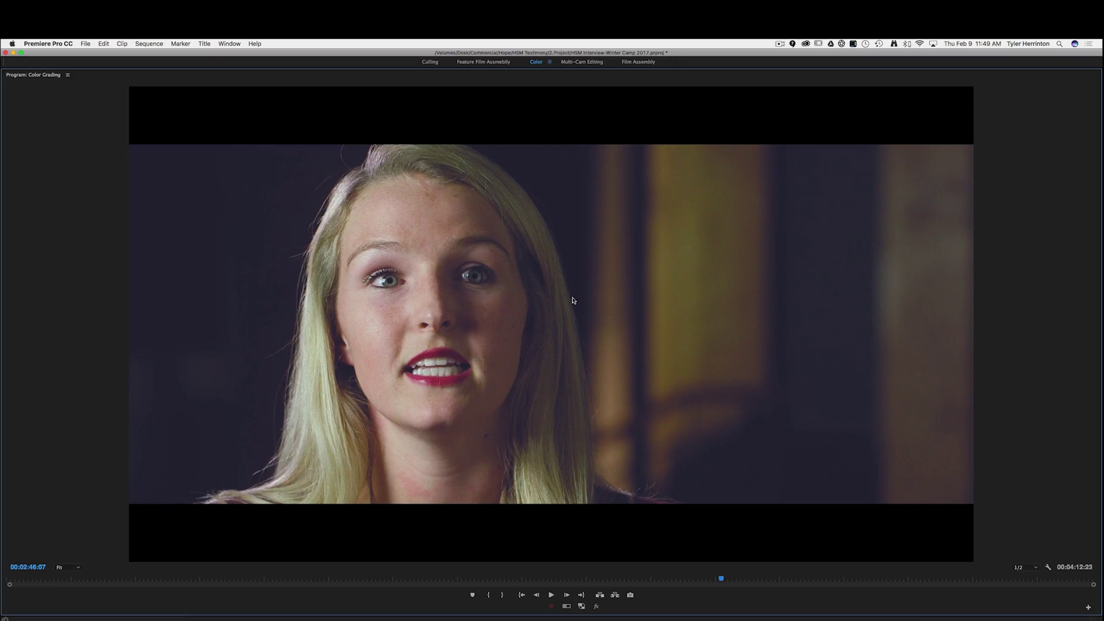
key(grave)
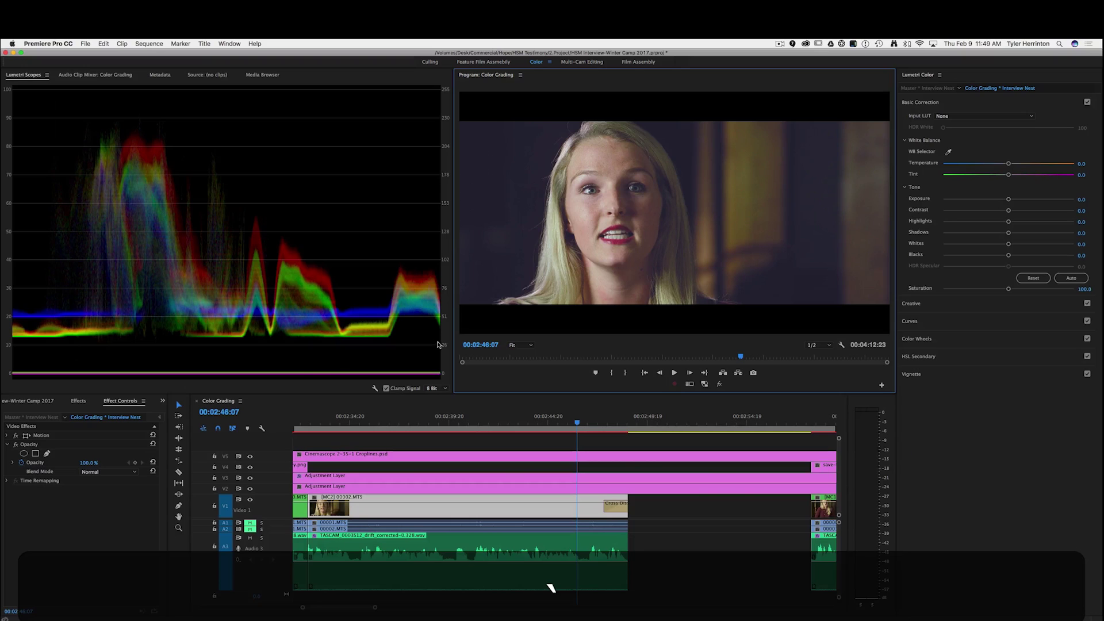
key(grave)
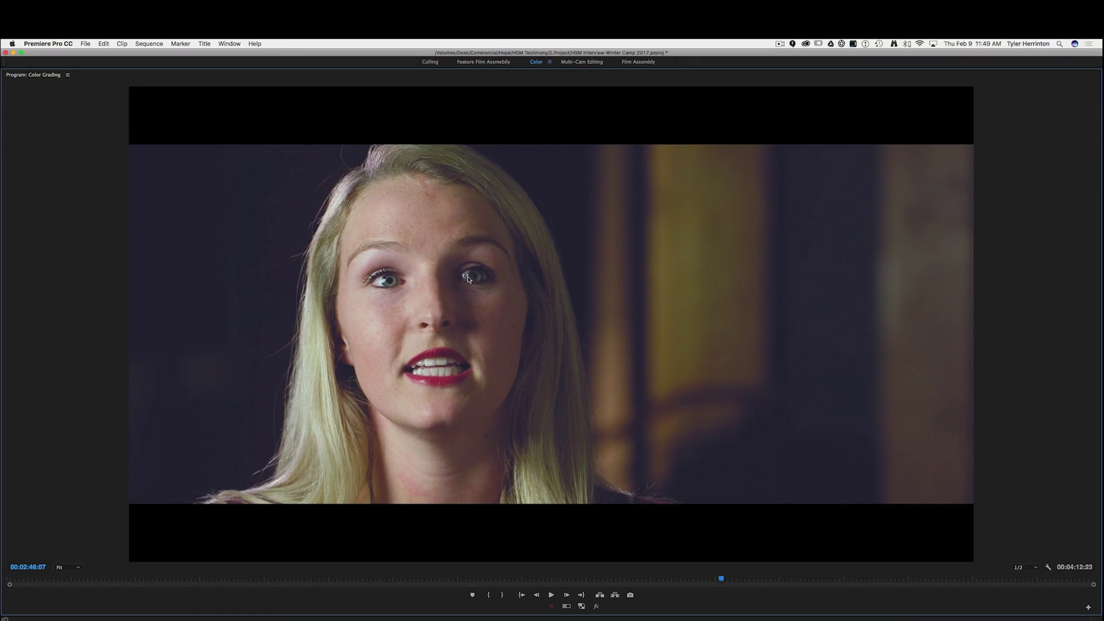
key(grave)
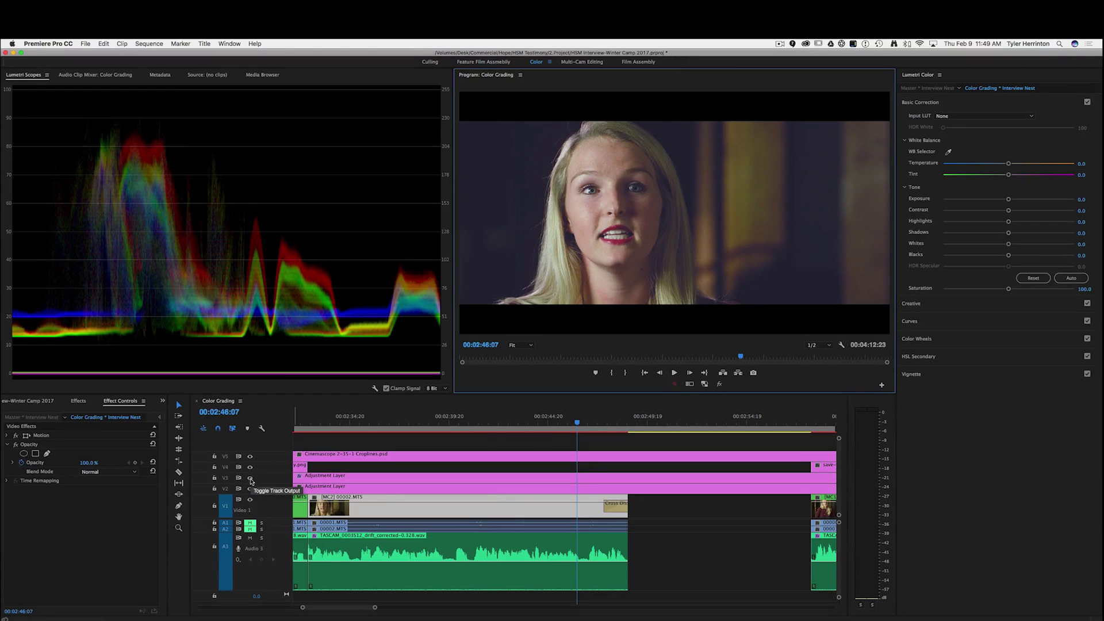
click(250, 479)
key(grave)
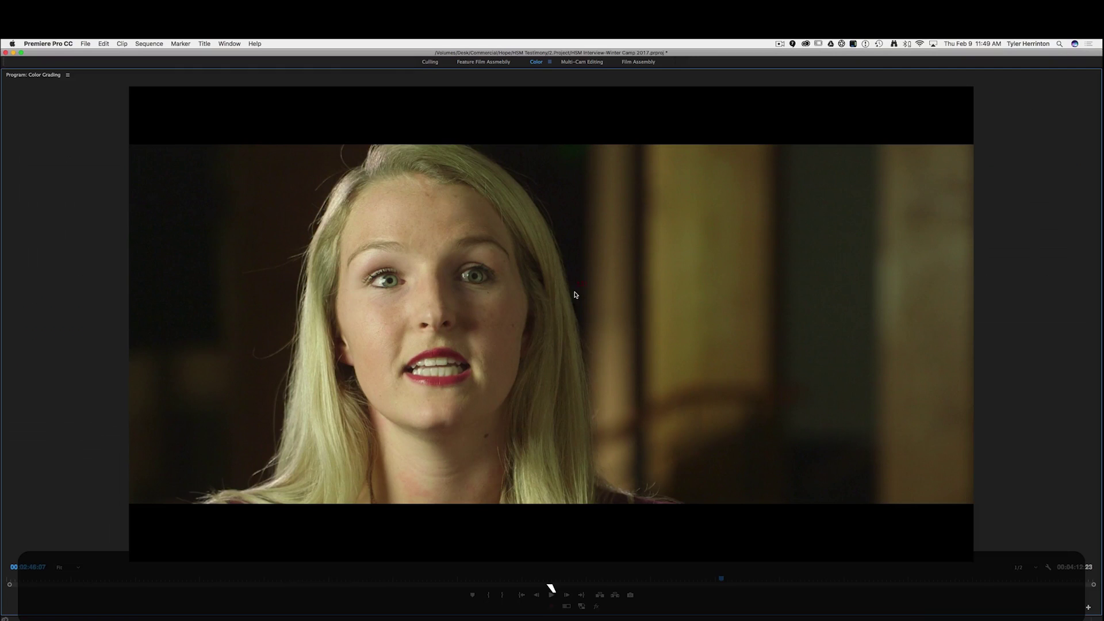
key(grave)
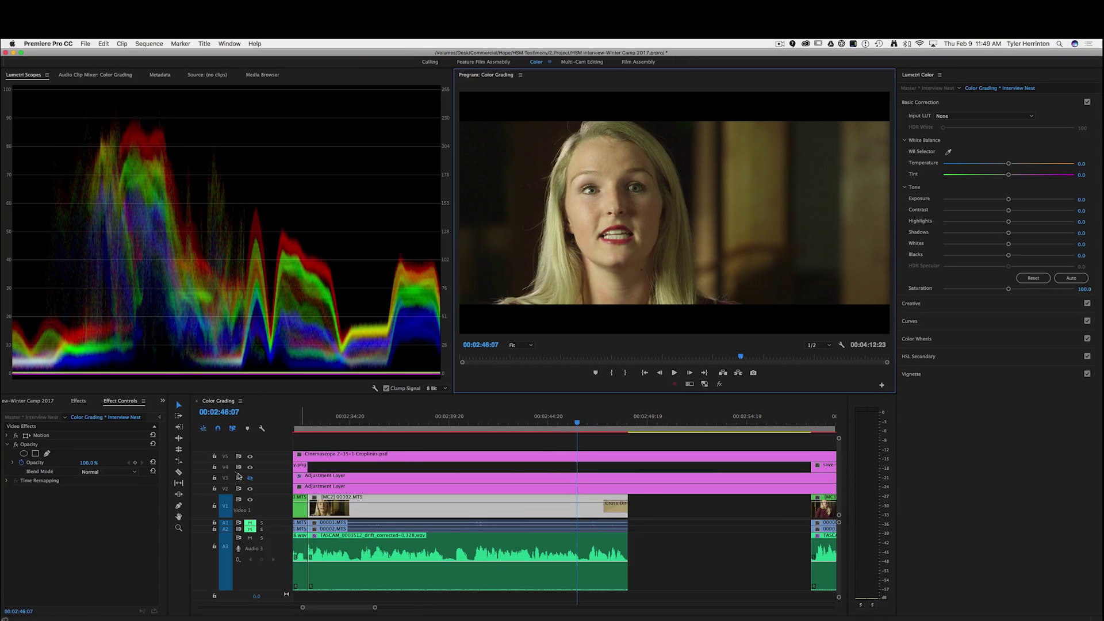
Step: Toggle the V3 adjustment layer's output on and off to compare the grade
click(250, 478)
click(250, 479)
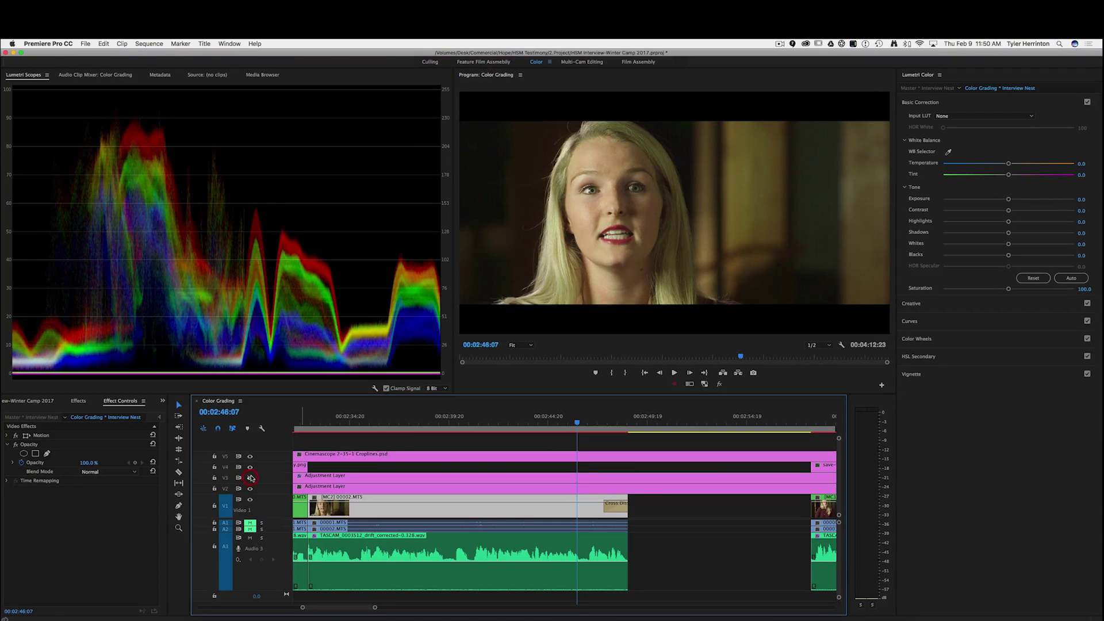
click(250, 478)
click(251, 478)
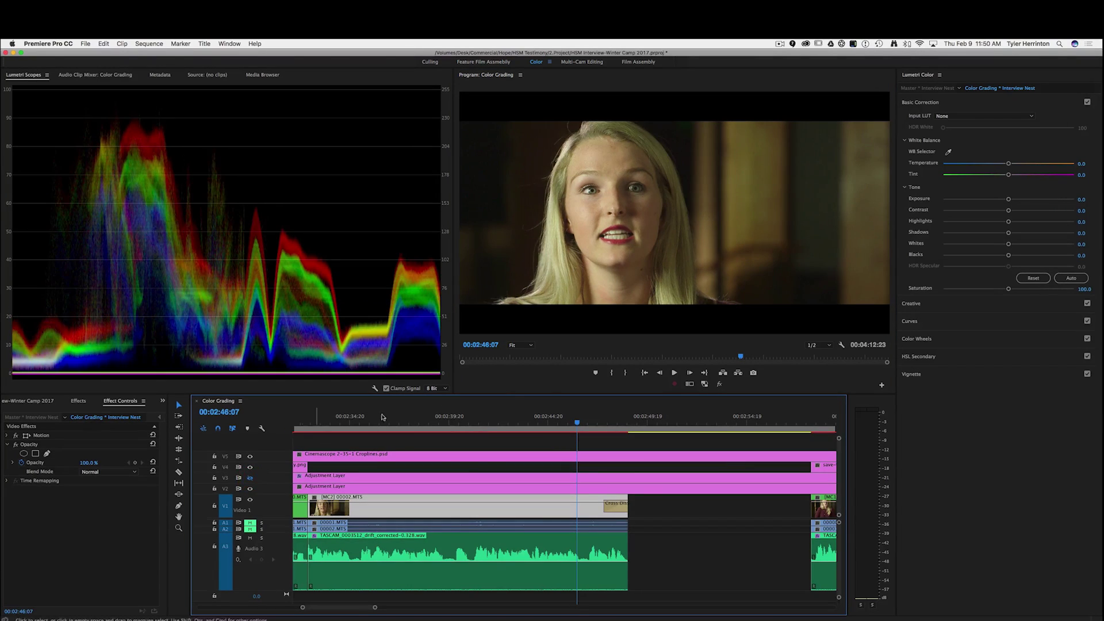
Step: Select the V2 adjustment layer clip and inspect the interview frame full-size
click(584, 487)
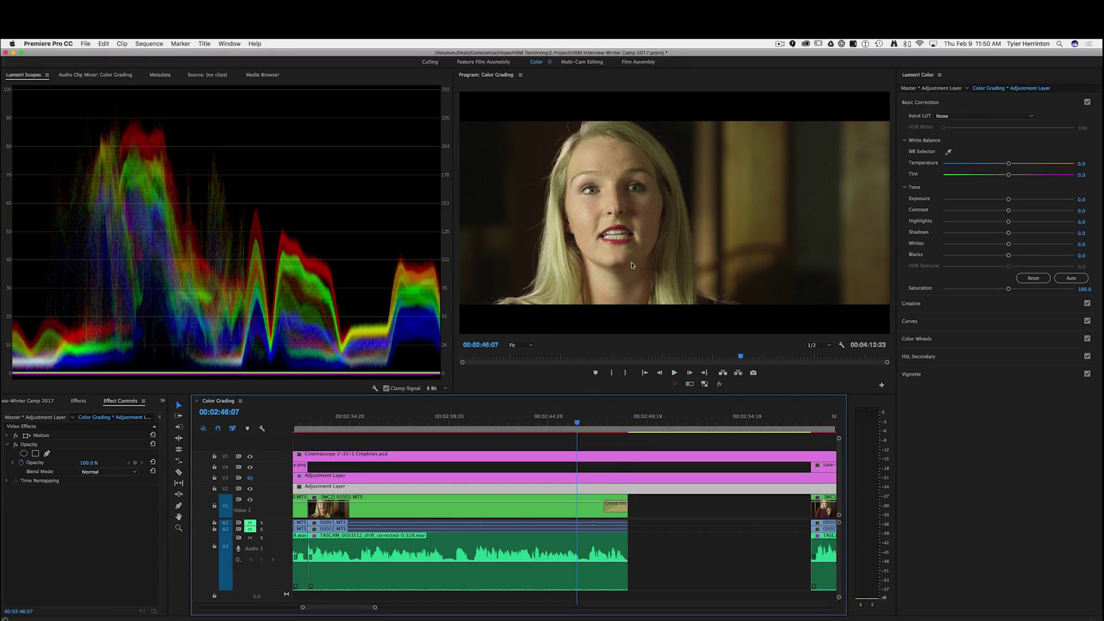
click(629, 271)
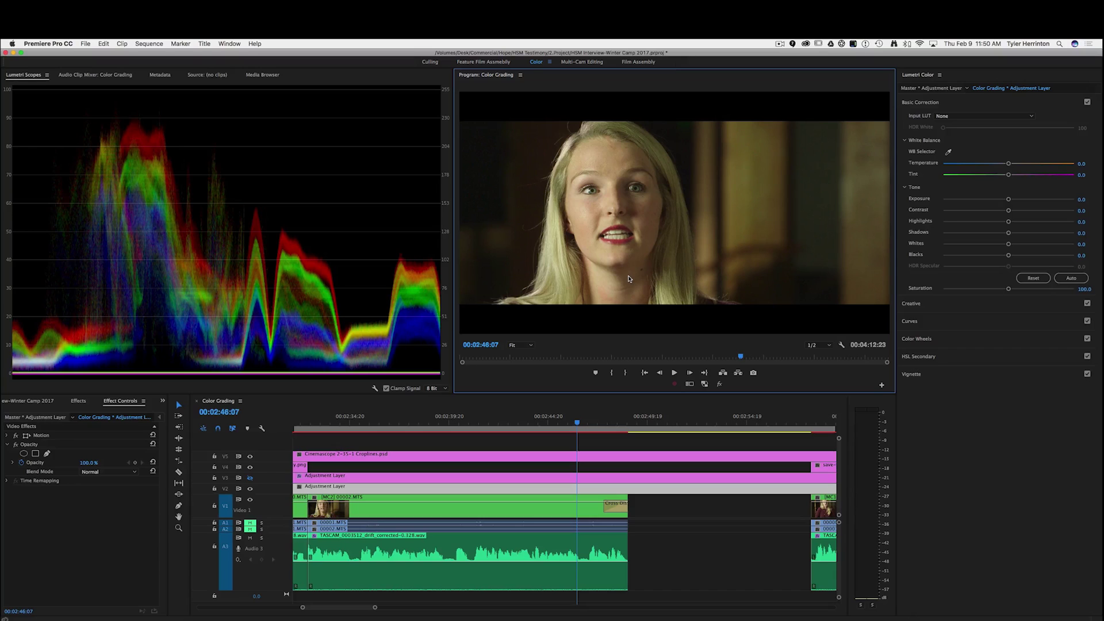
key(grave)
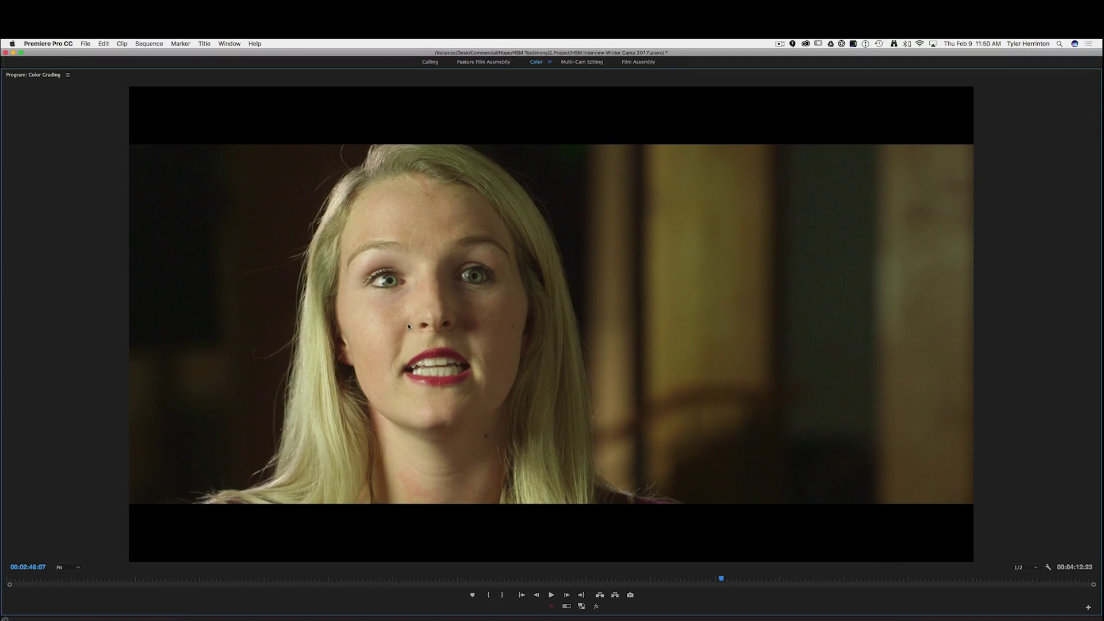
key(grave)
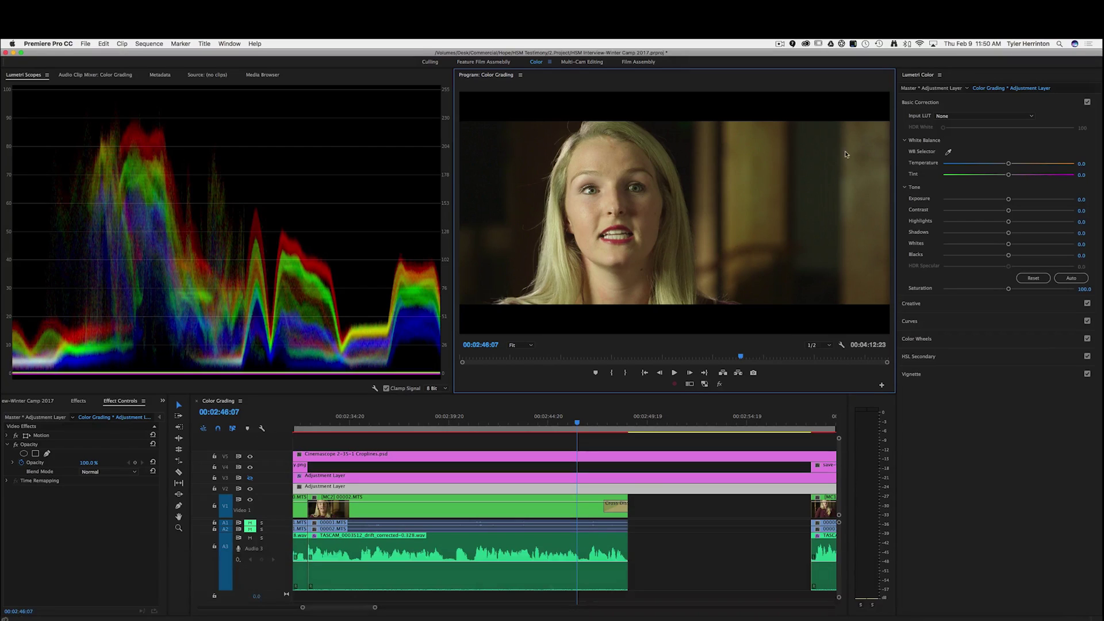
key(grave)
key(grave)
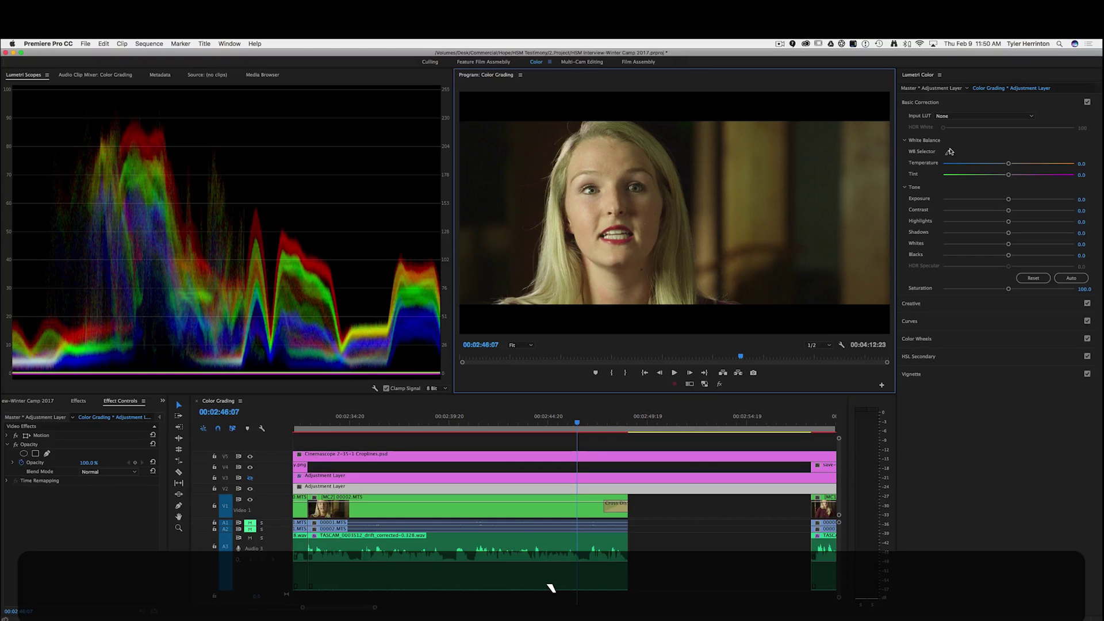
Step: Sample the face with the WB Selector, then set Temperature to -15.1 with Tint 11.0
click(949, 152)
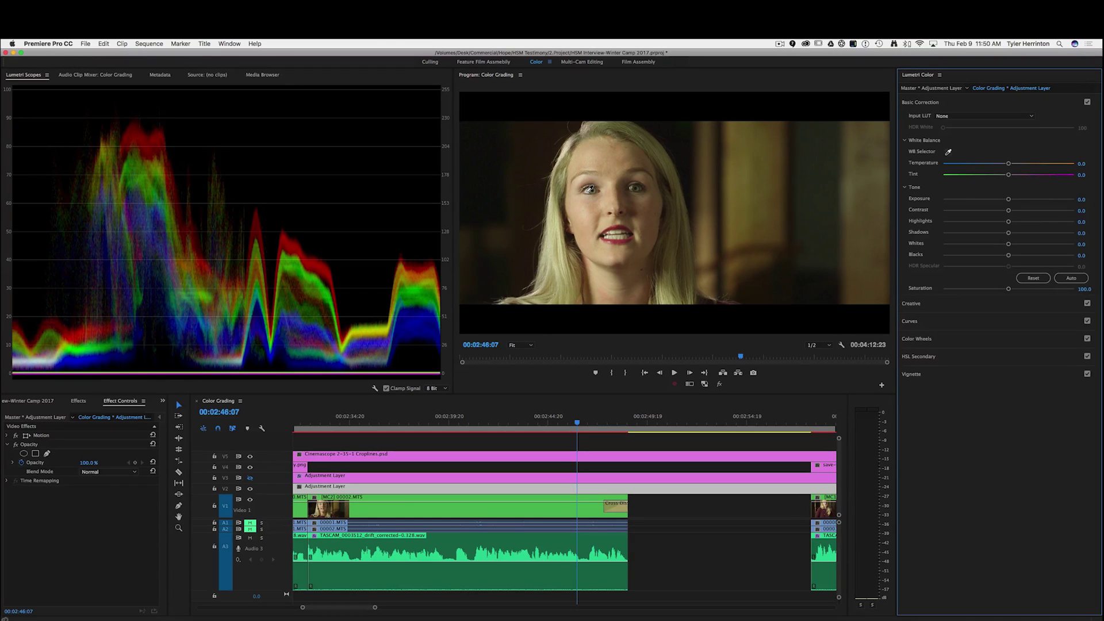
click(591, 188)
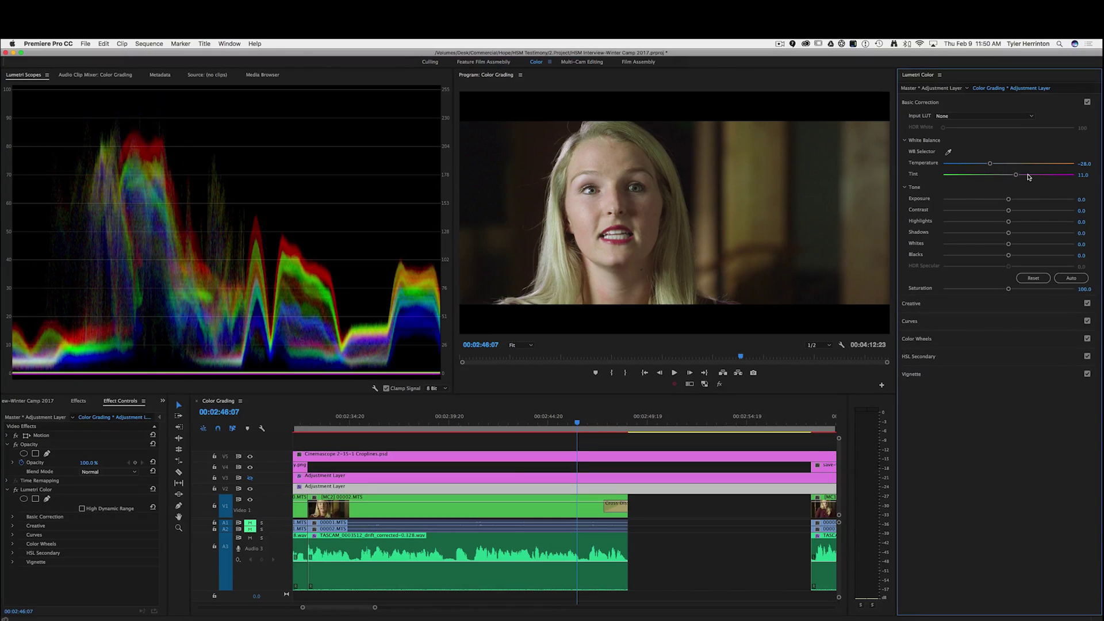
key(grave)
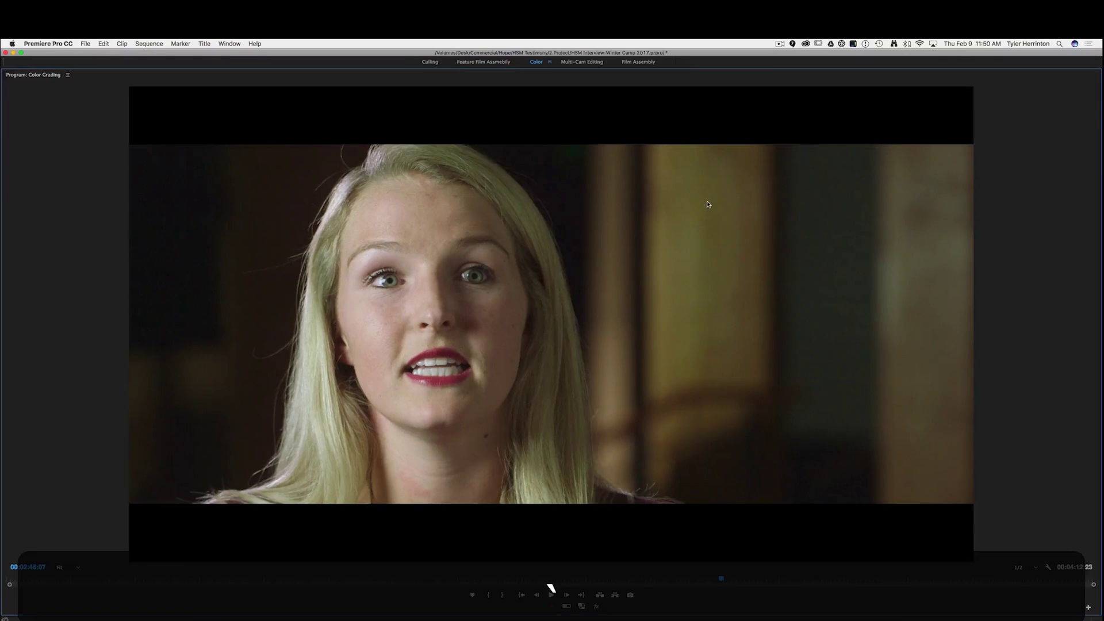
key(grave)
drag(990, 164, 999, 165)
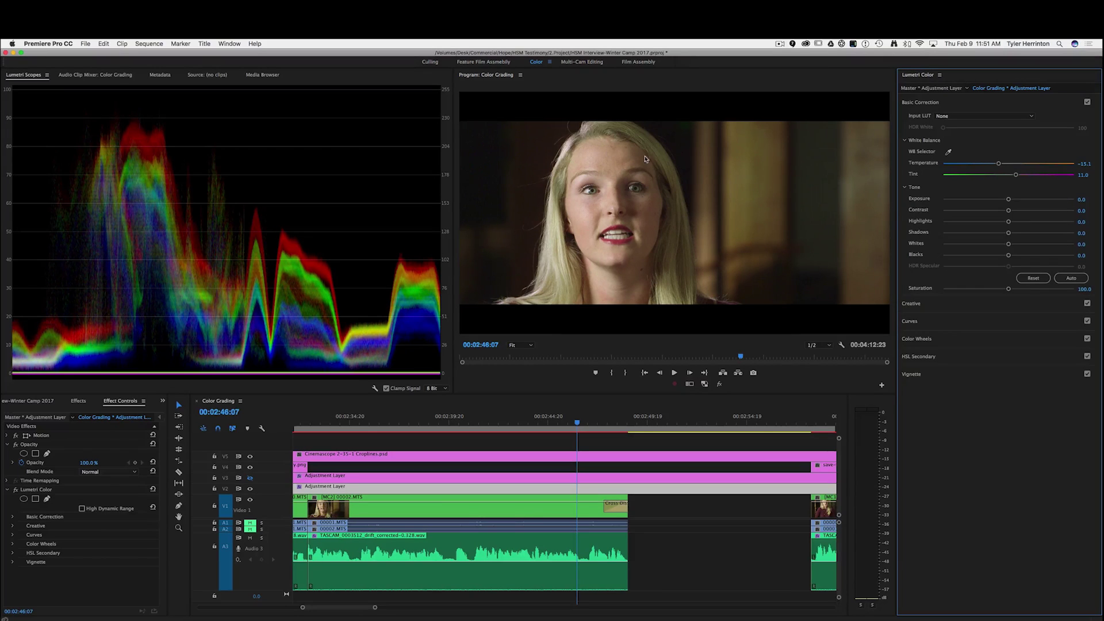
Step: Raise Contrast to 15.1 and lower Blacks to -7.8, then preview the grade full-size
click(628, 210)
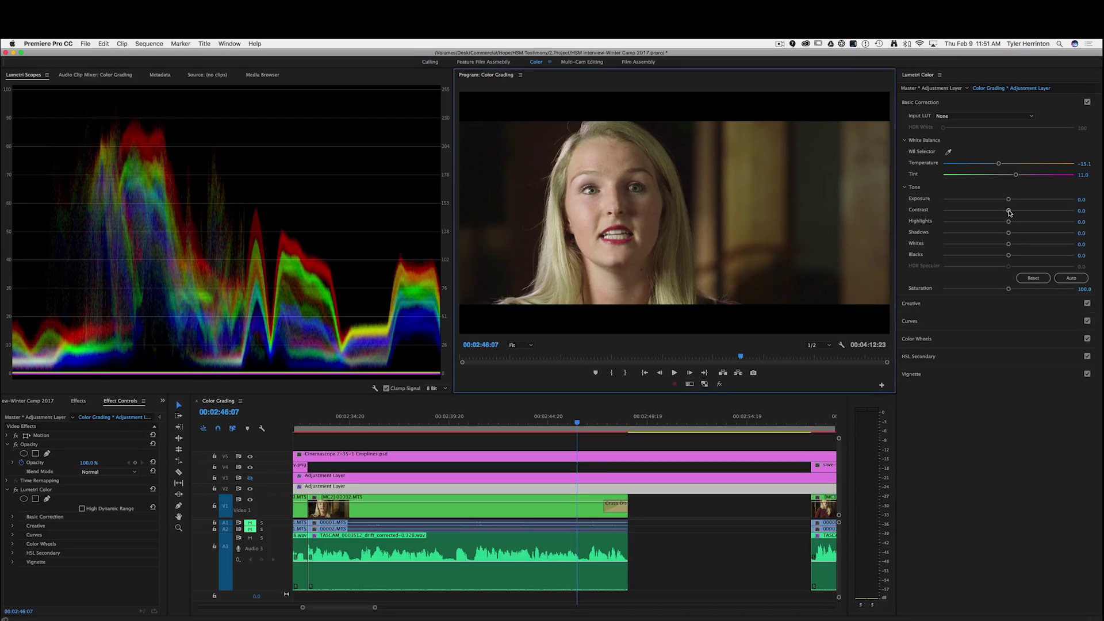
drag(1010, 213, 1017, 212)
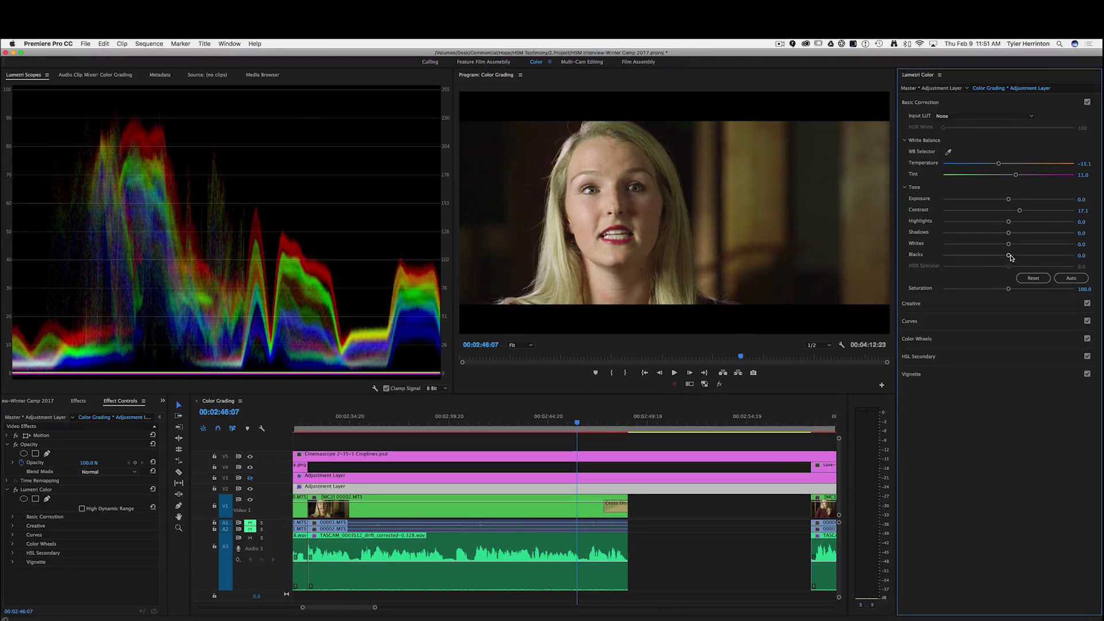
drag(1009, 255, 1003, 256)
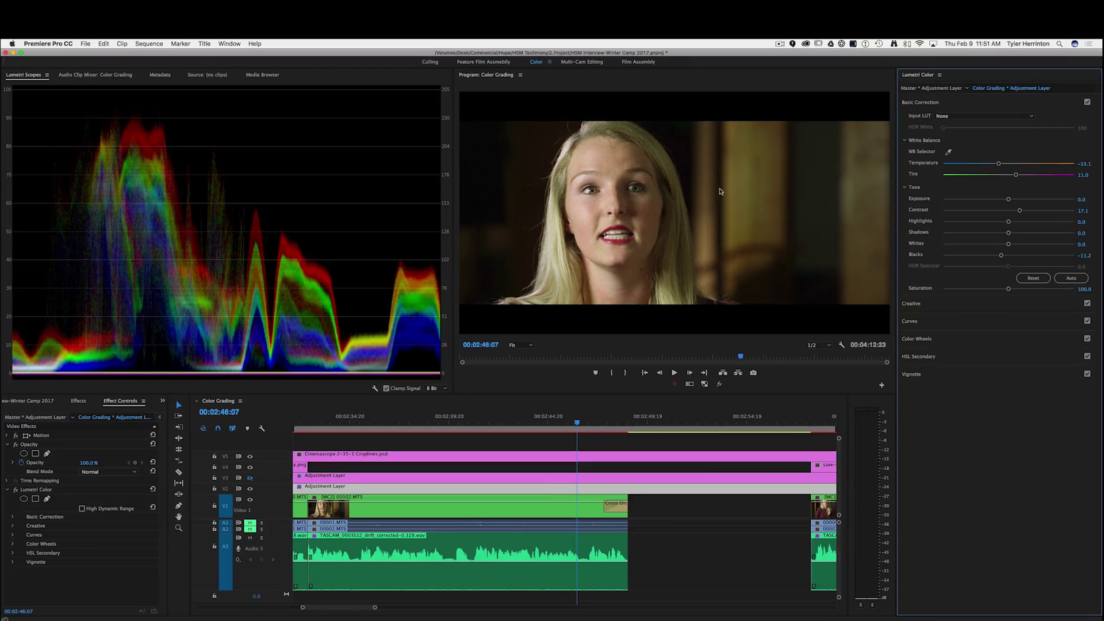
key(grave)
key(grave)
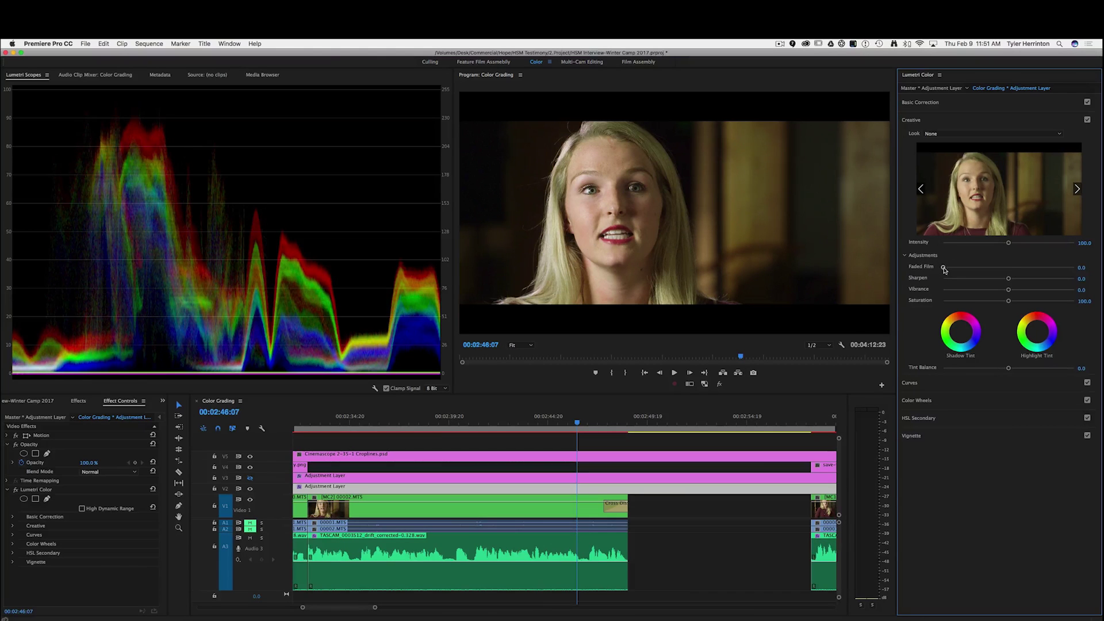
Step: Apply a Faded Film look of about 55 and crush the Blacks to -30.9
drag(943, 268, 1019, 271)
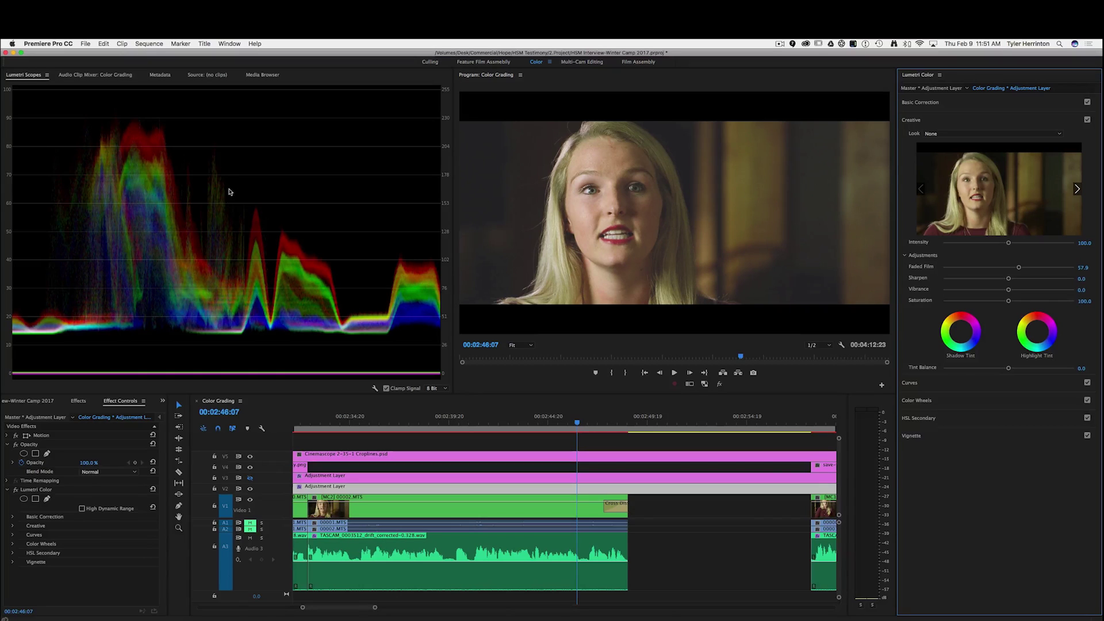
click(943, 271)
drag(944, 268, 1016, 270)
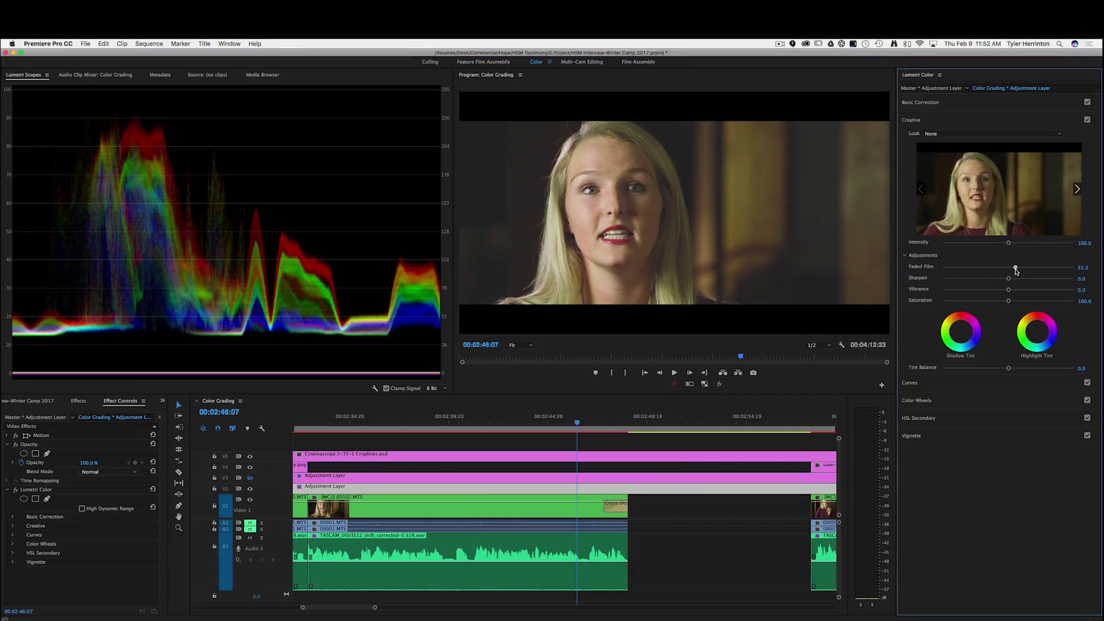
click(958, 104)
drag(1000, 258, 987, 258)
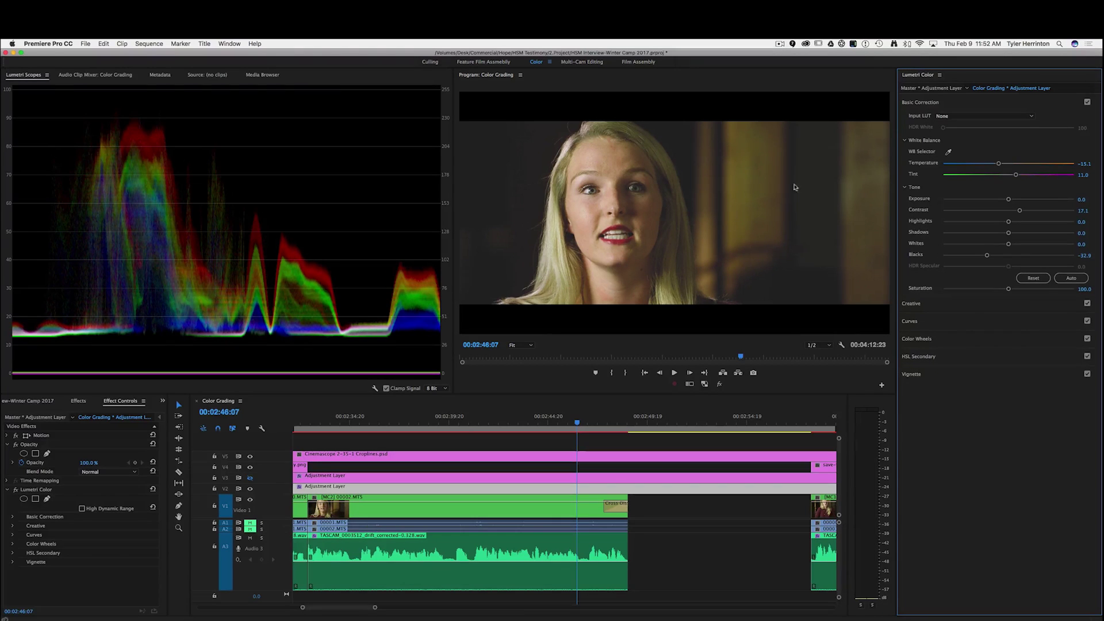
Step: Set the Creative Sharpen amount to 12.0 and view the frame full-size
click(970, 303)
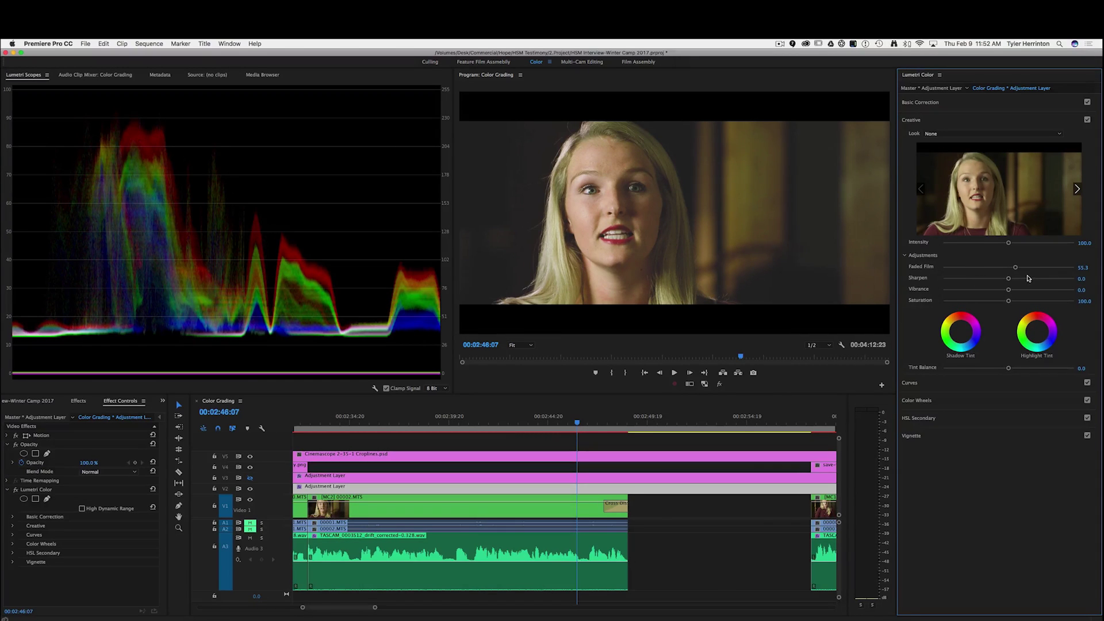
drag(1008, 279, 1101, 278)
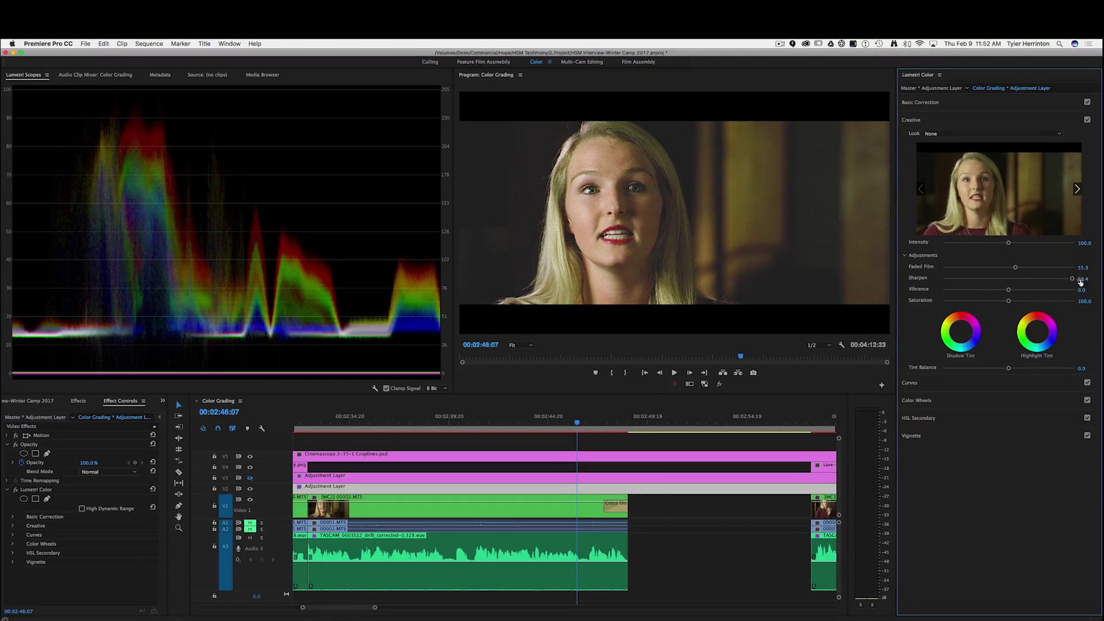
drag(1025, 280, 1018, 280)
click(1084, 278)
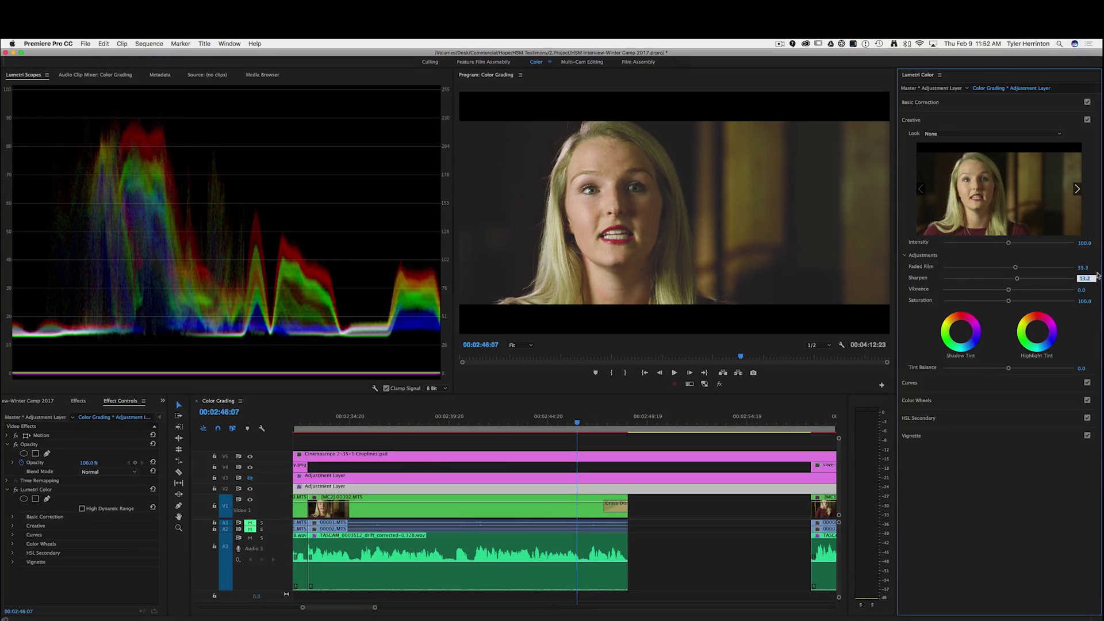
text(12)
key(Return)
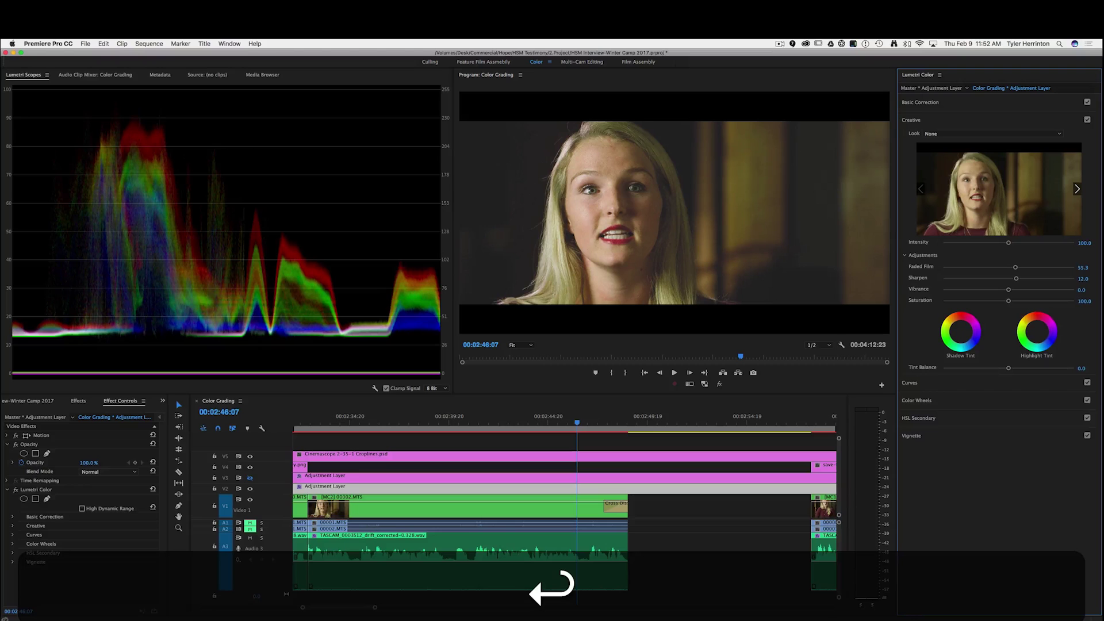
key(grave)
key(grave)
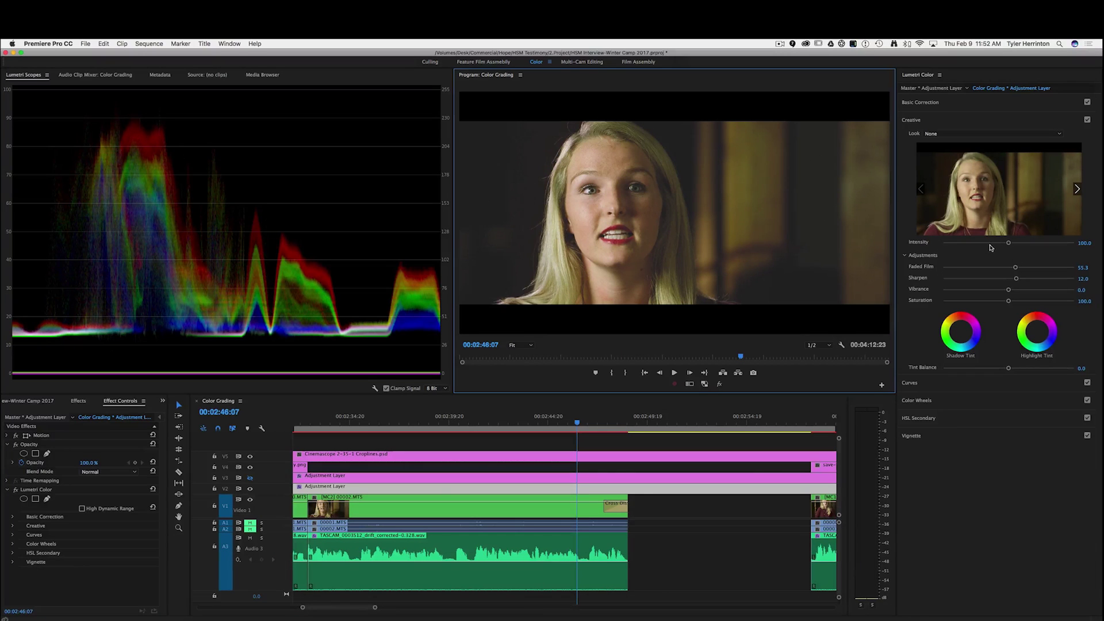
Step: Set Creative Saturation to 102.0 and check the graded frame full-size
click(1084, 301)
text(102)
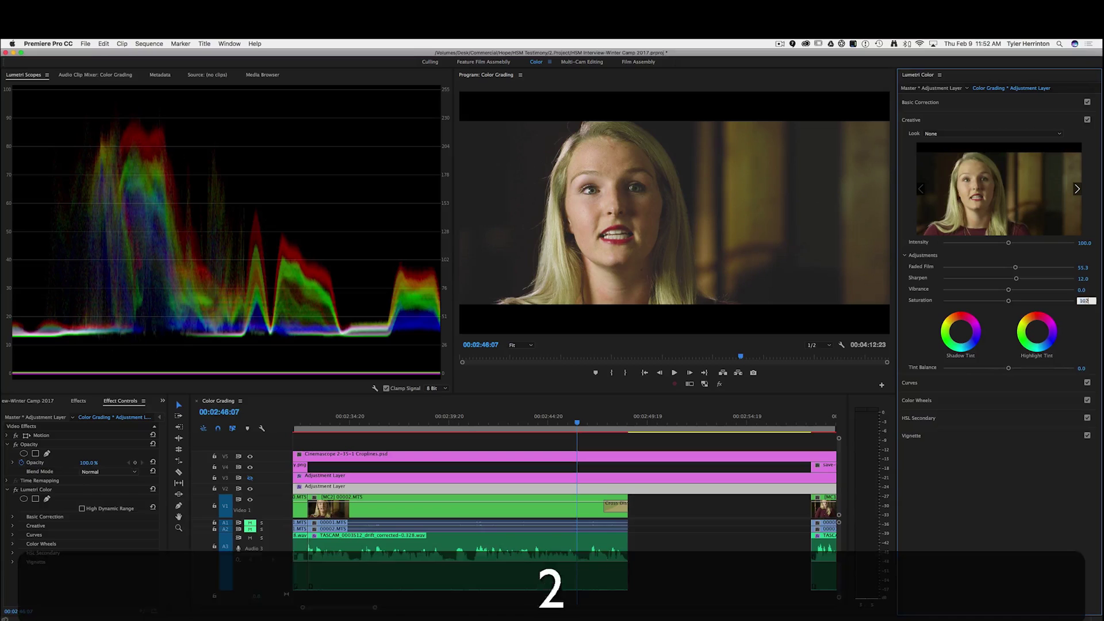
key(Return)
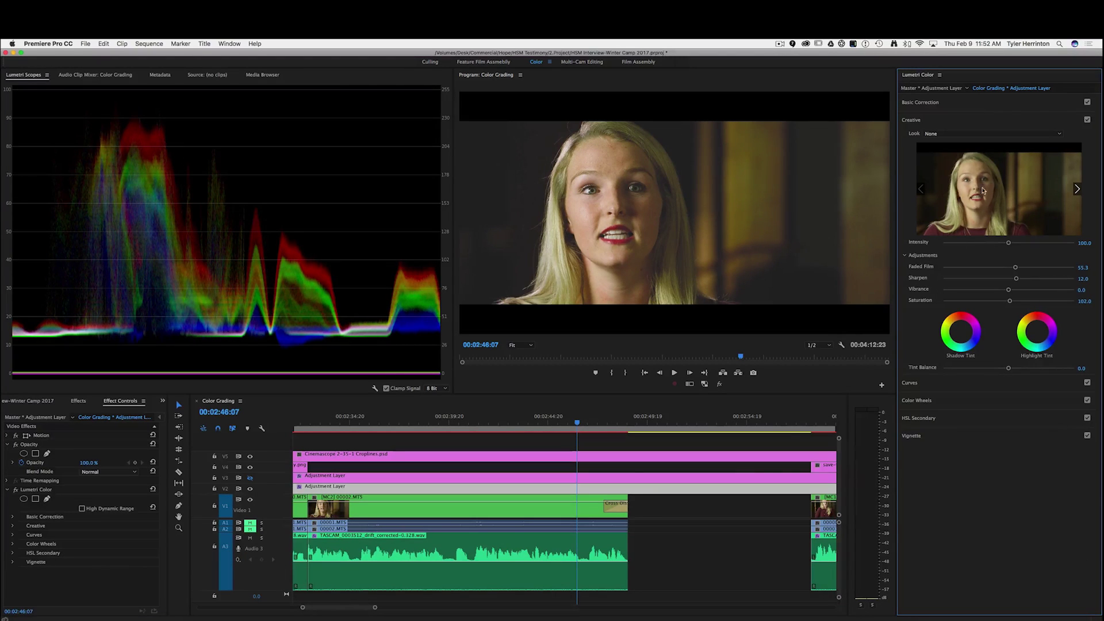
key(grave)
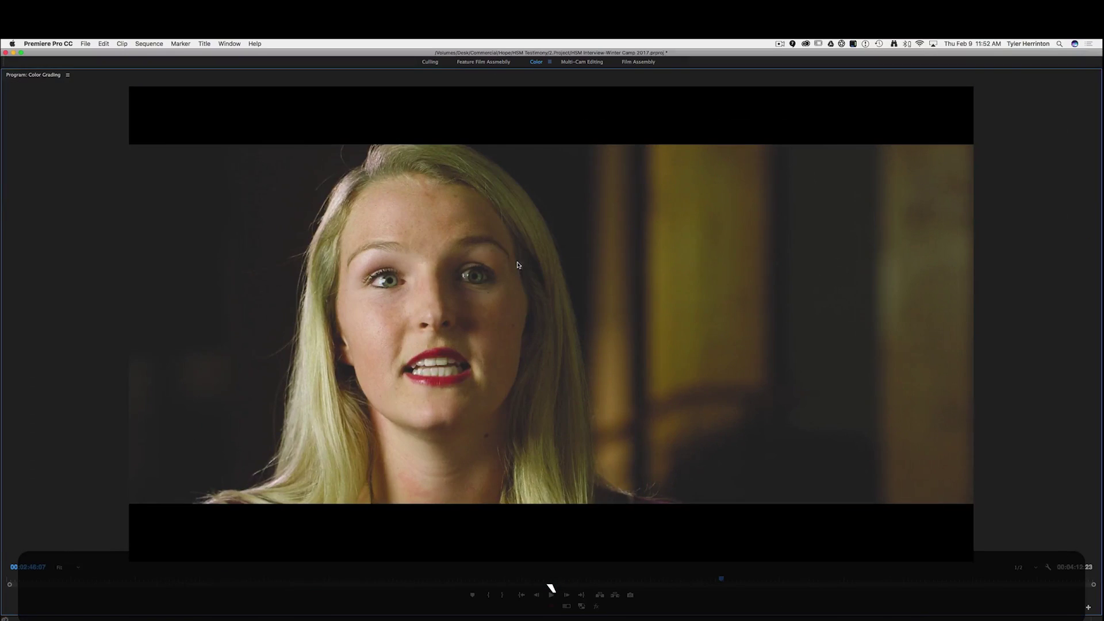
key(grave)
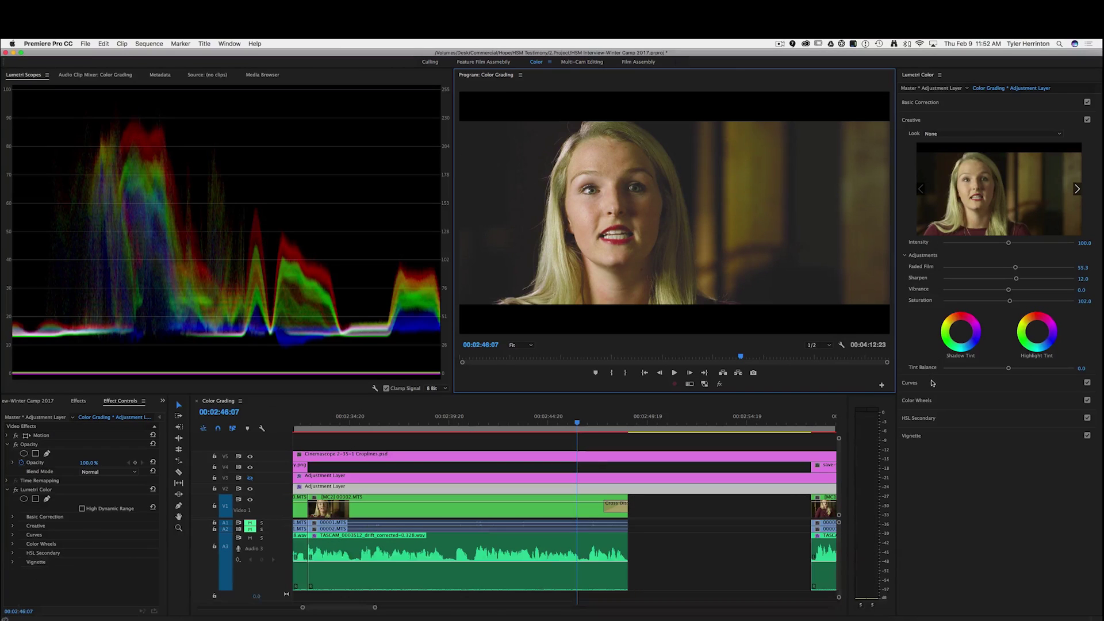
Step: Open the RGB Curves and cycle through red, green and blue channels, ending on green
click(933, 383)
click(1011, 182)
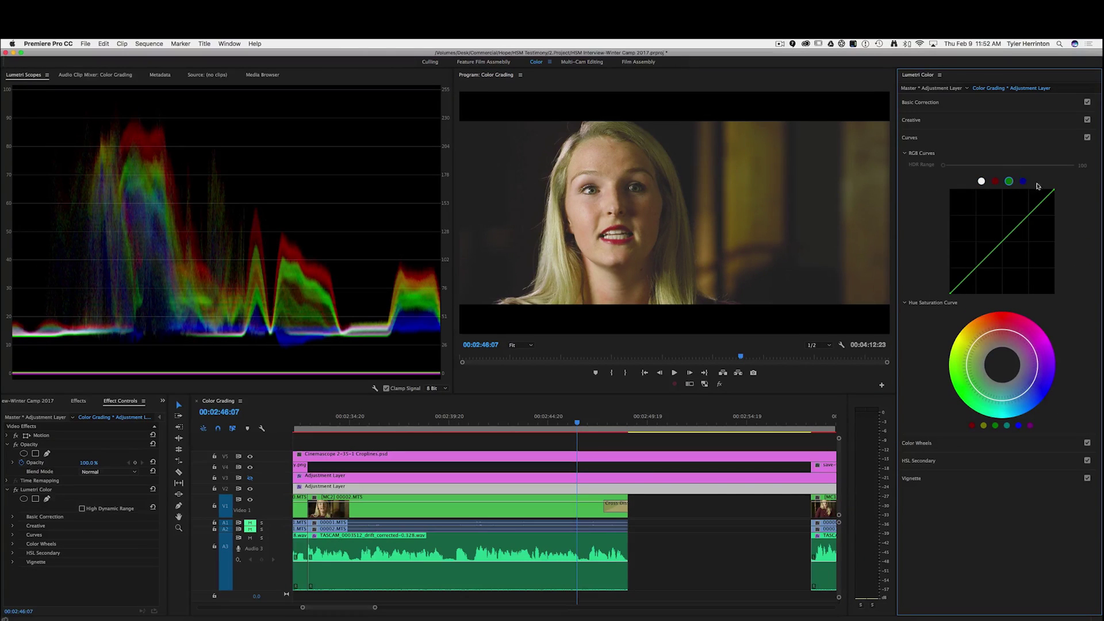
click(995, 182)
click(1009, 181)
click(1024, 182)
click(1010, 181)
click(996, 182)
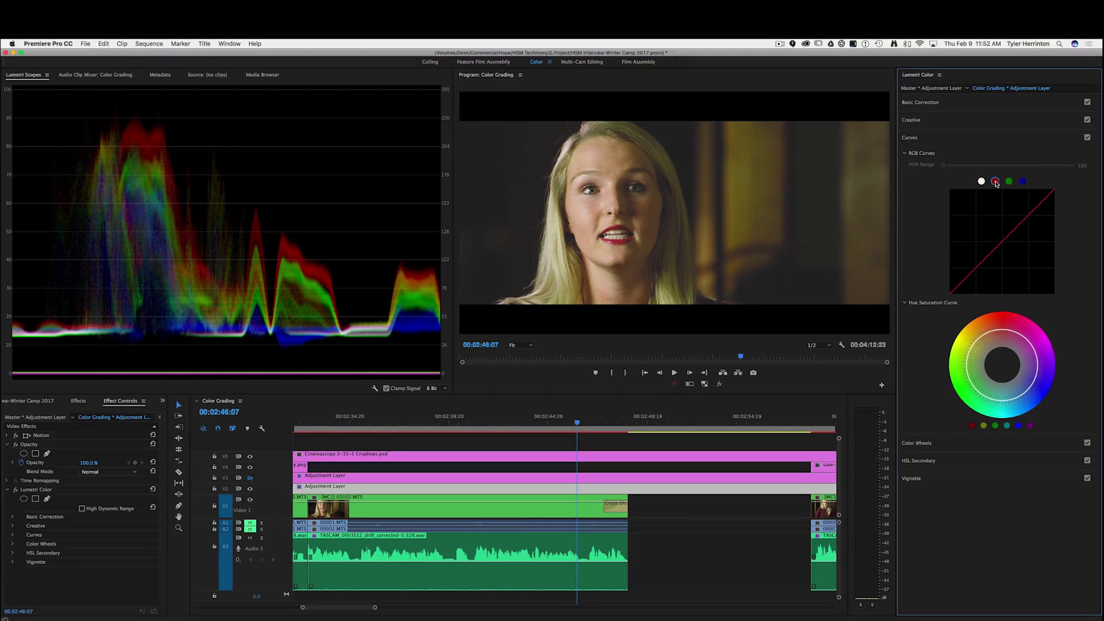
click(1009, 182)
Step: Add a mid-curve point on the green curve and pull it slightly down toward magenta
click(1002, 243)
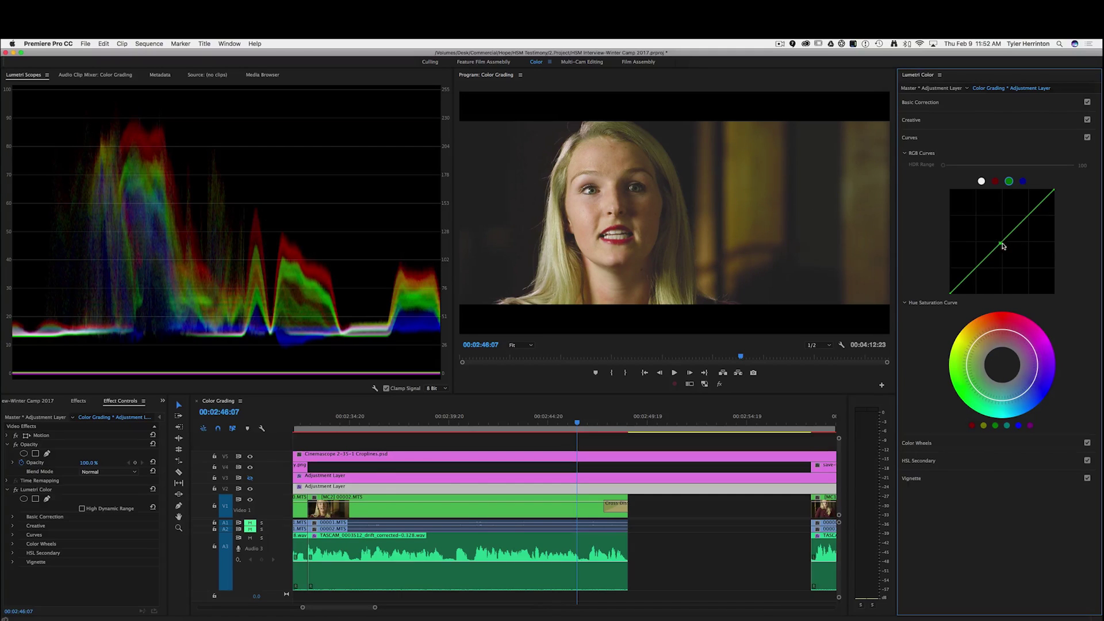
drag(1001, 246, 1003, 246)
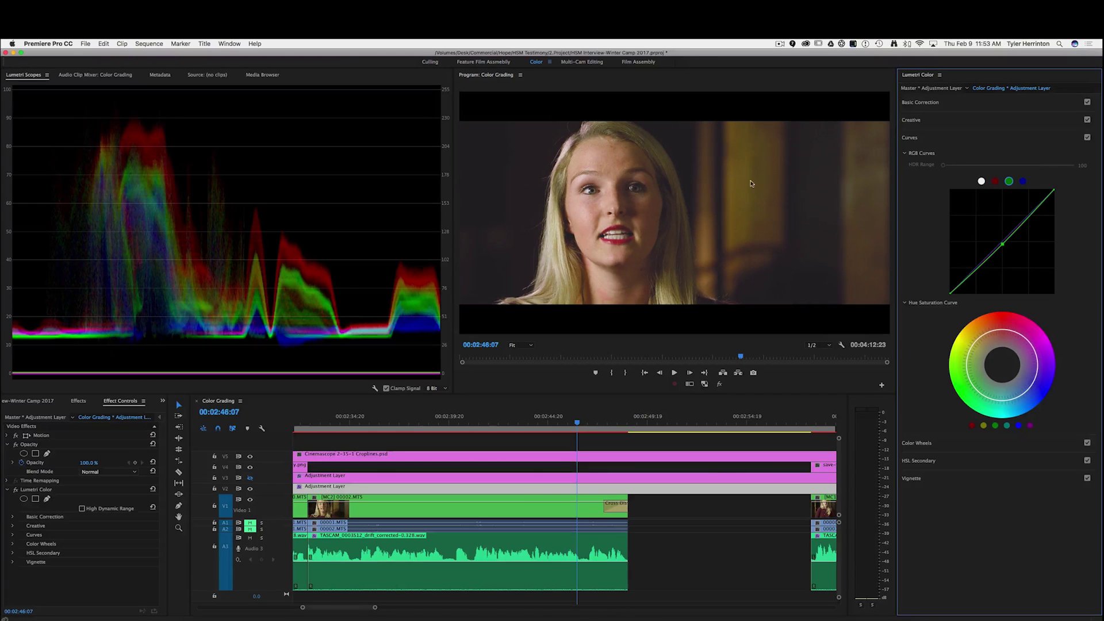
click(705, 205)
key(grave)
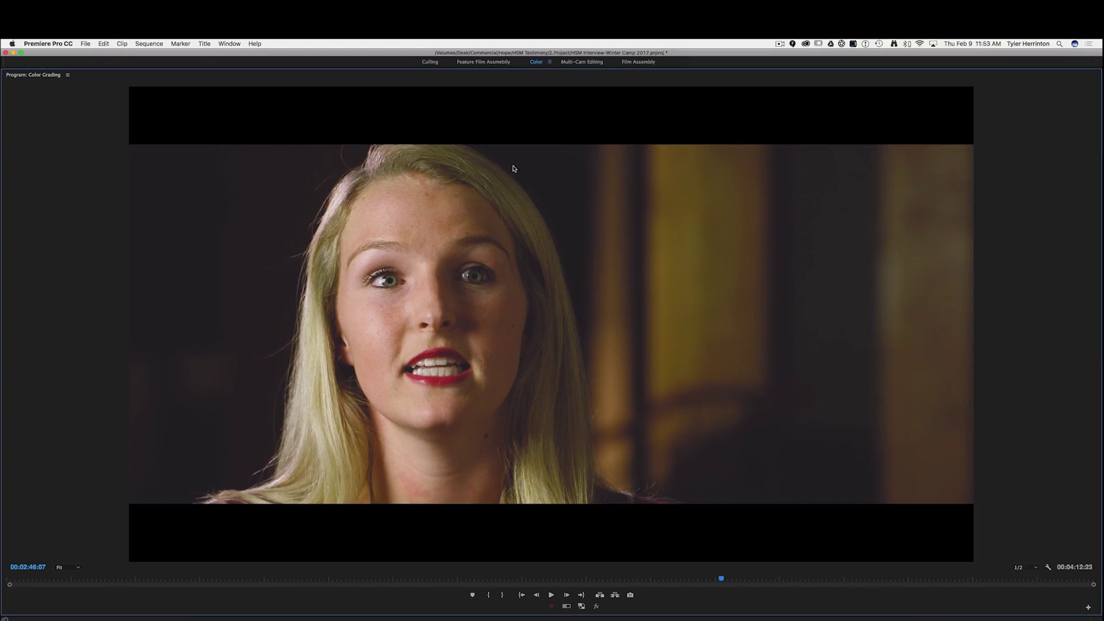
key(grave)
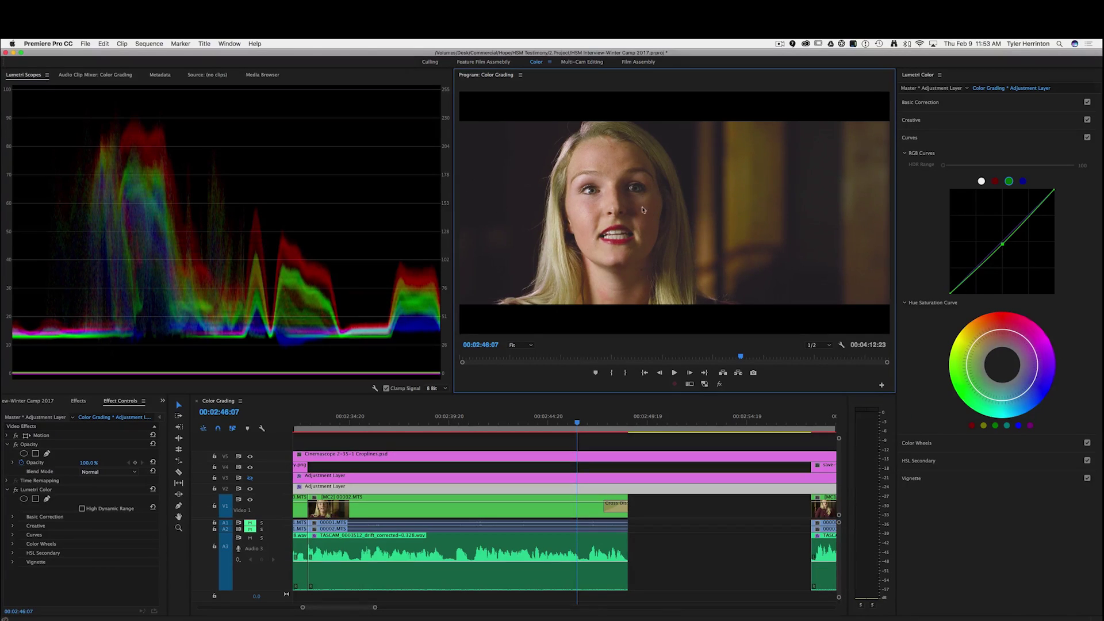
click(976, 103)
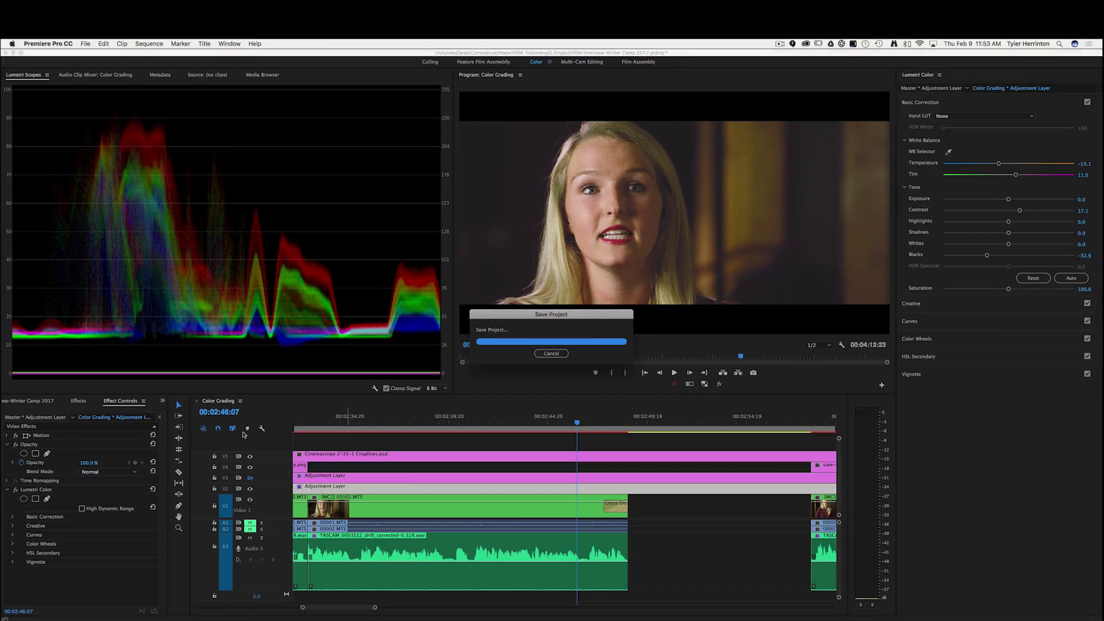
Step: Toggle the V2 adjustment layer's output off and on to compare its grade
click(250, 488)
click(250, 489)
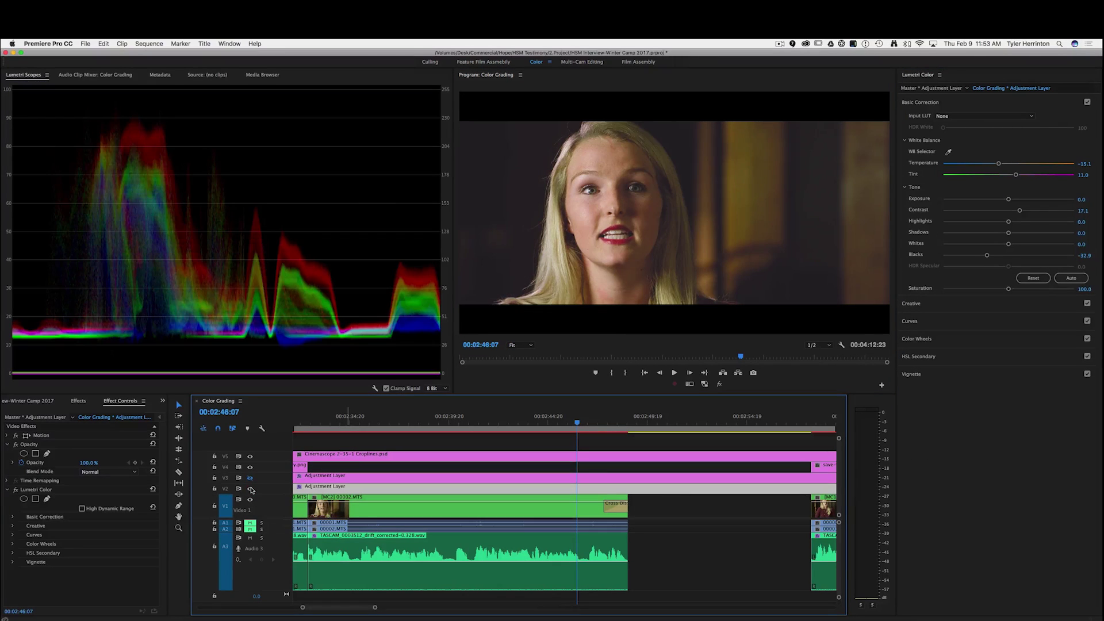
click(251, 489)
click(250, 489)
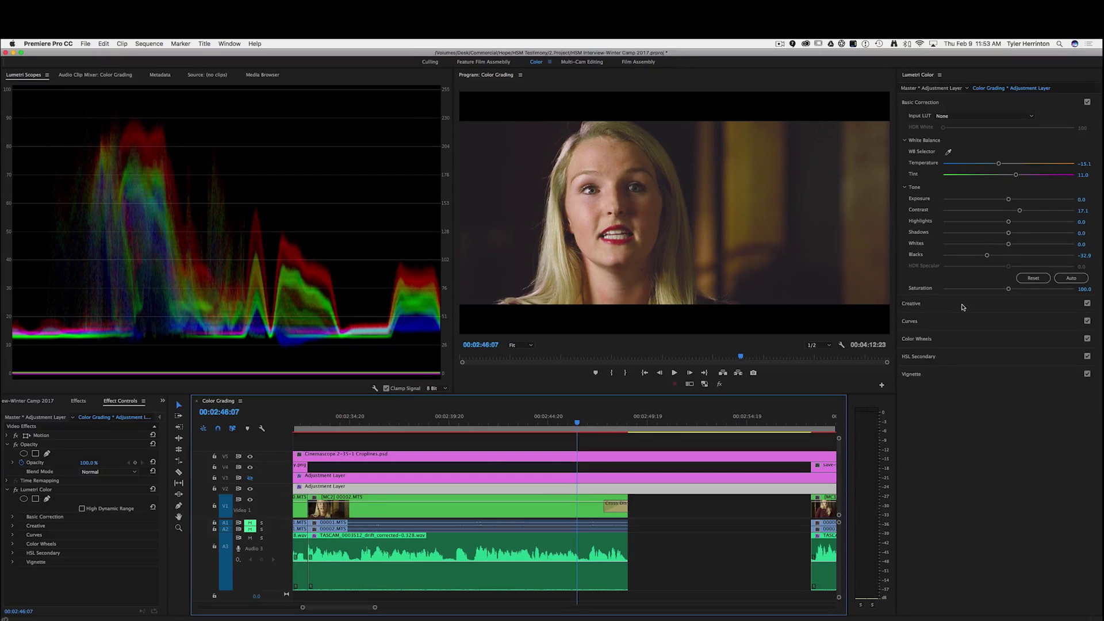
Step: In Color Wheels, tint the shadows teal and cool the midtones and highlights
click(943, 341)
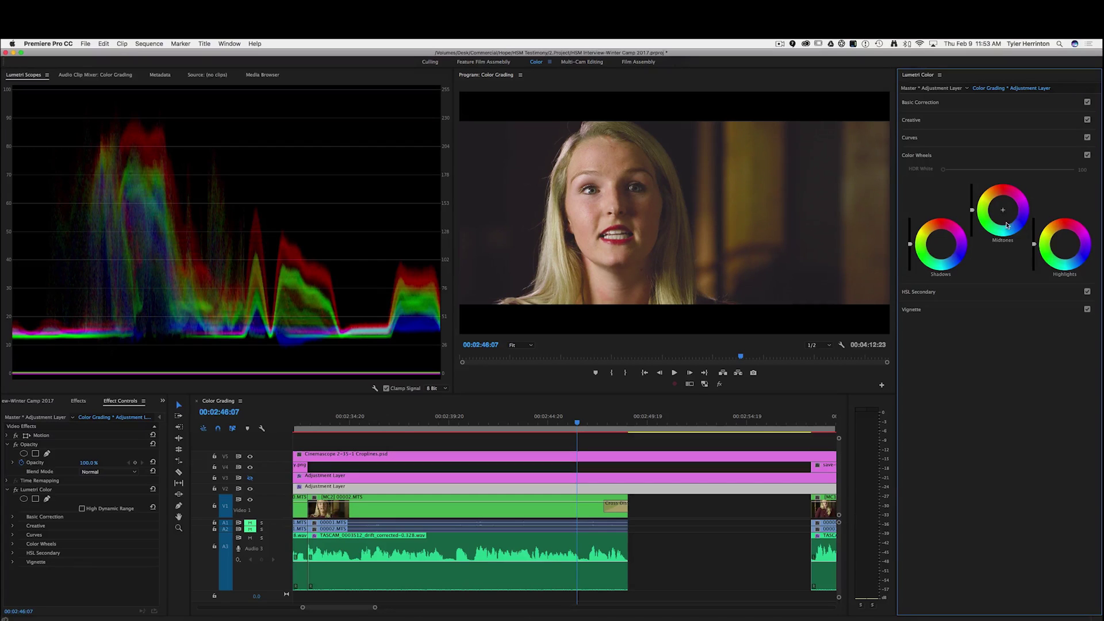
drag(940, 249, 946, 248)
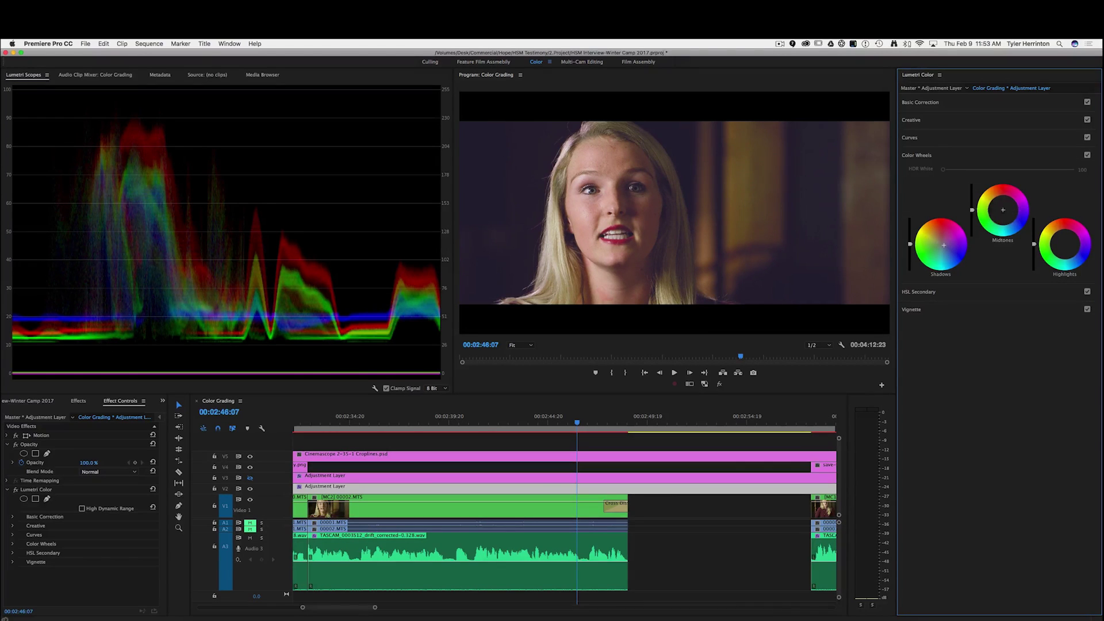
drag(1004, 211, 1000, 213)
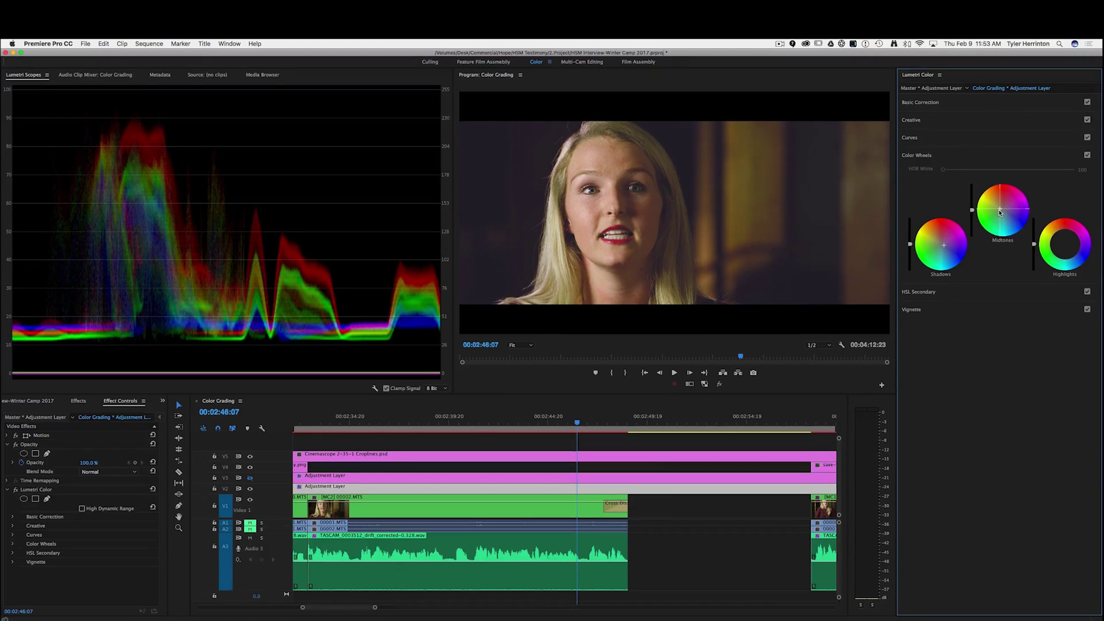
drag(1005, 211, 1004, 207)
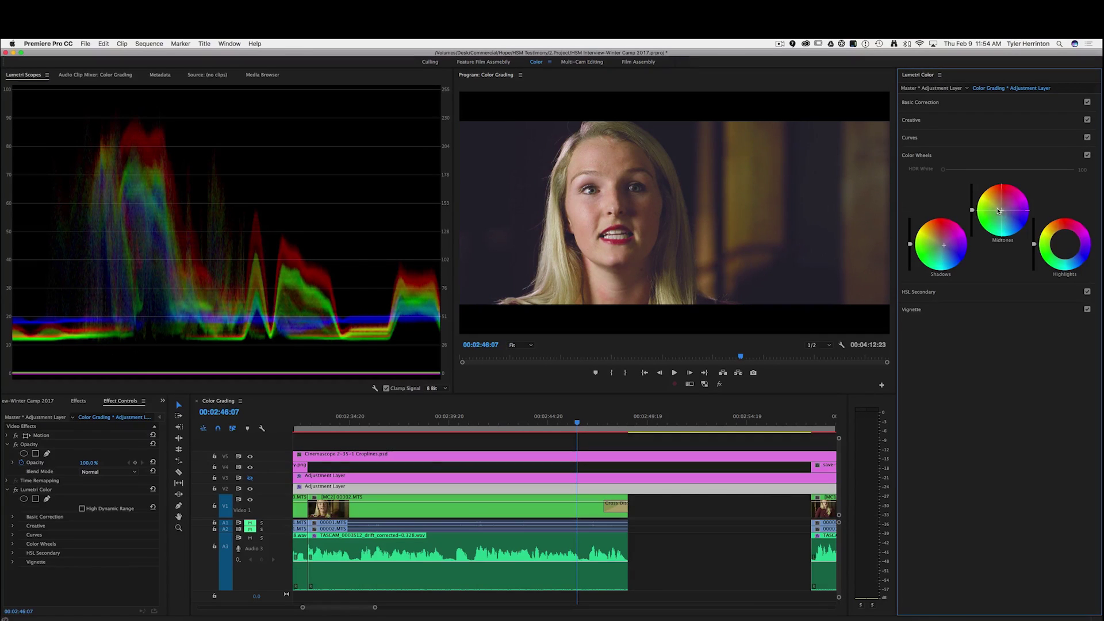
drag(1063, 247, 1069, 249)
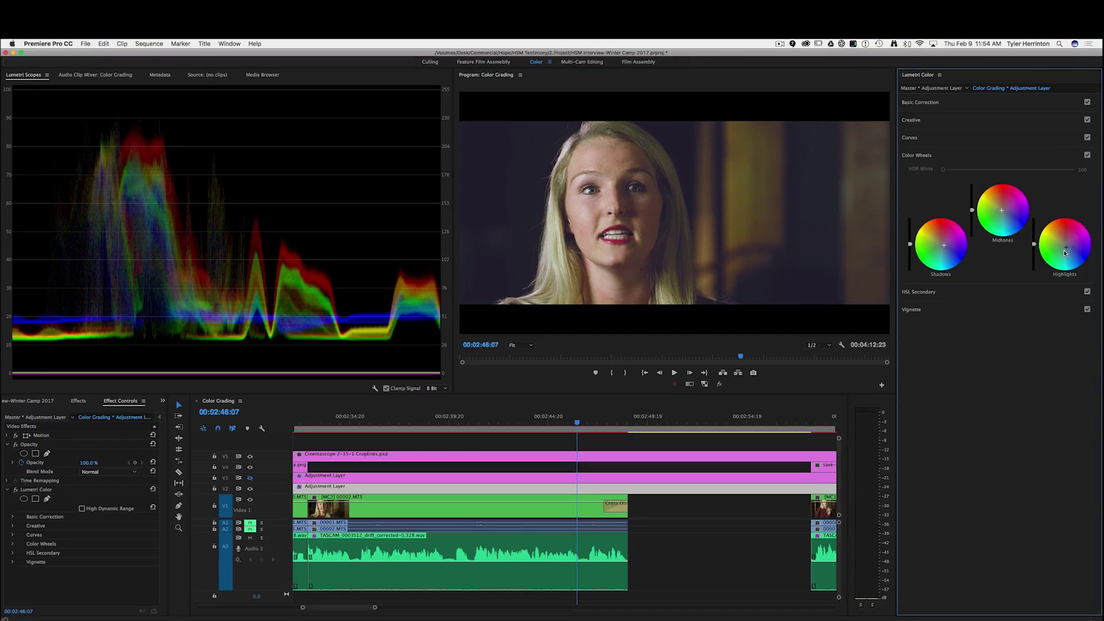
drag(1067, 249, 1068, 248)
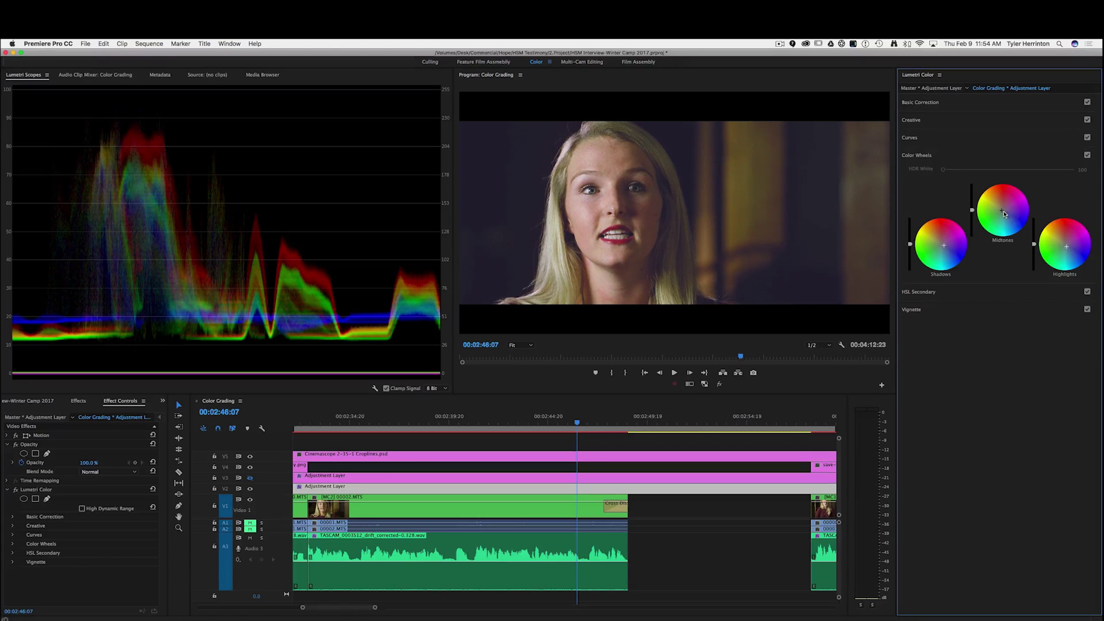
Step: Bypass and re-enable the Color Wheels effect to compare, previewing the frame full-size
click(1087, 155)
click(1088, 155)
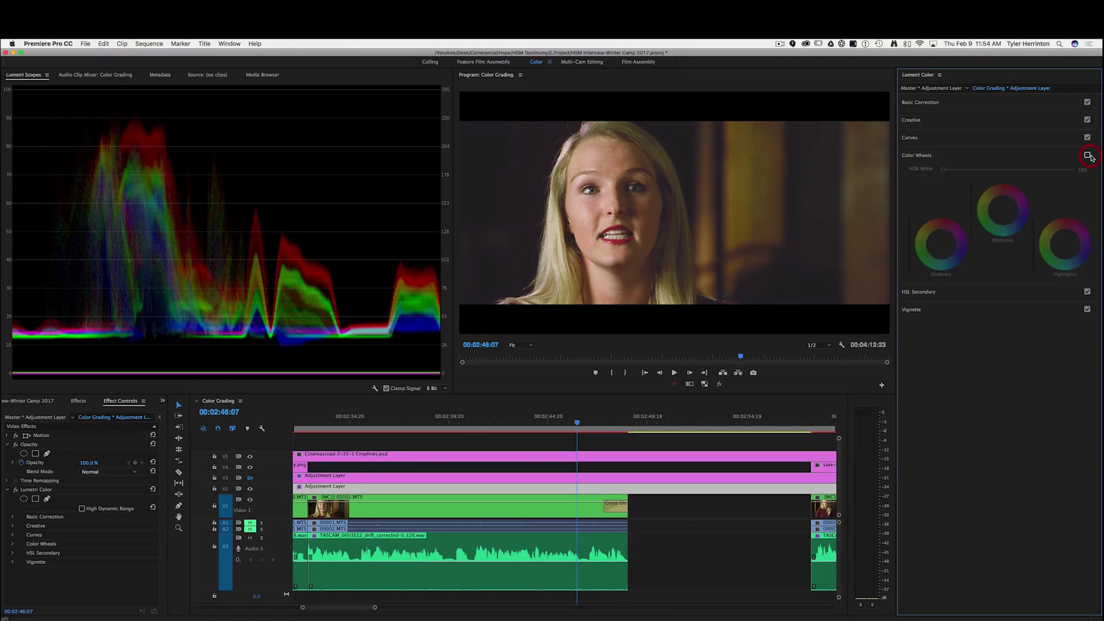
click(1088, 156)
key(grave)
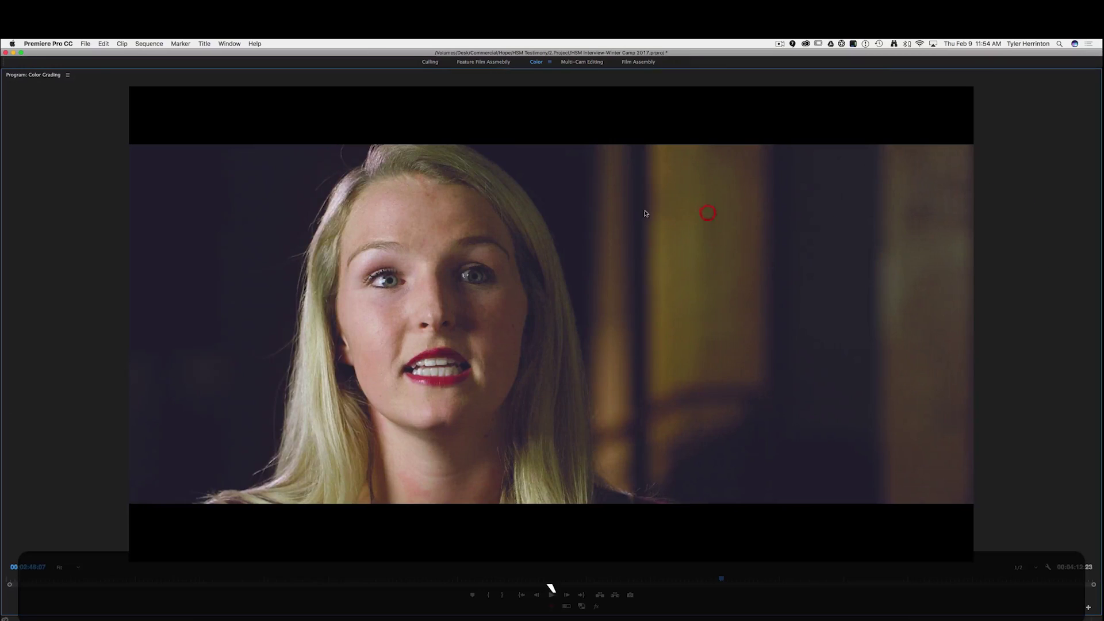
key(grave)
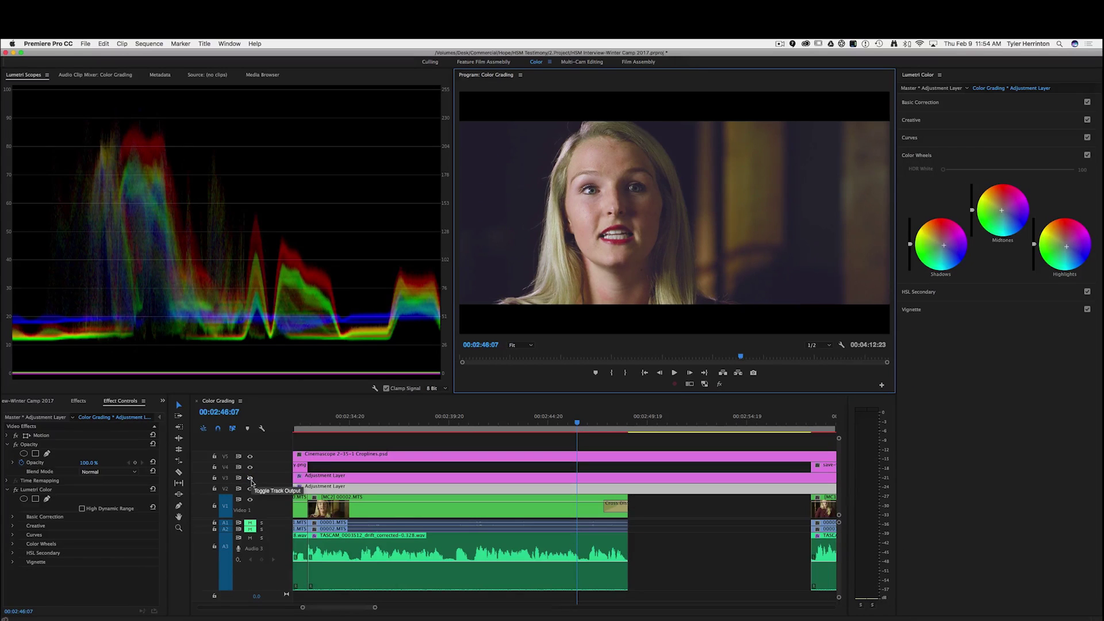
Step: Toggle the V3 and V2 track outputs to compare the interview with and without grades
click(250, 479)
click(250, 479)
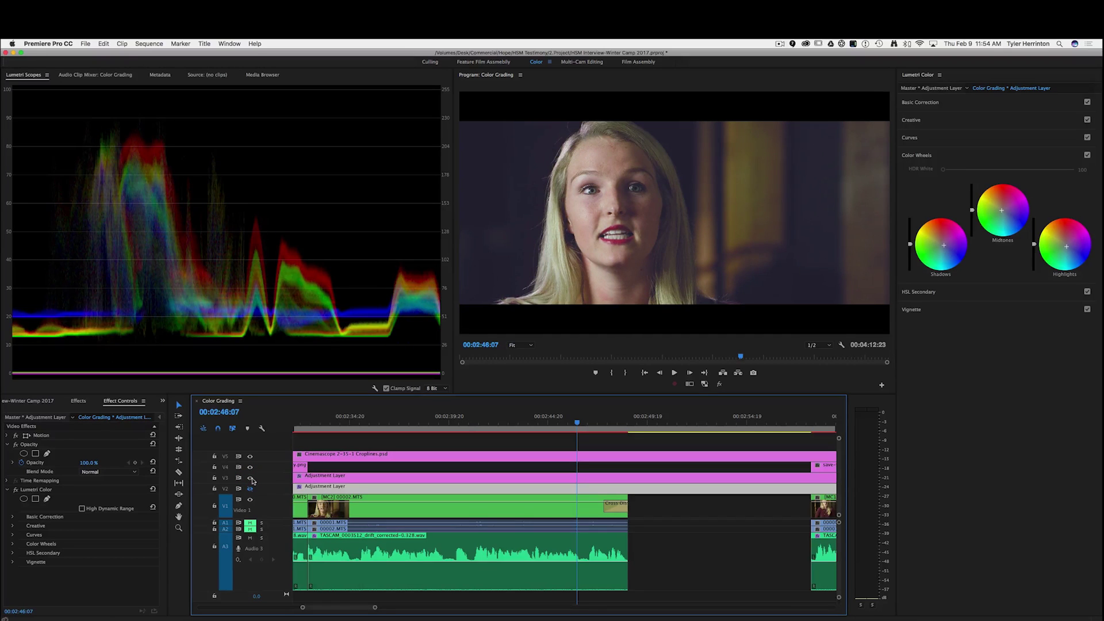
click(250, 489)
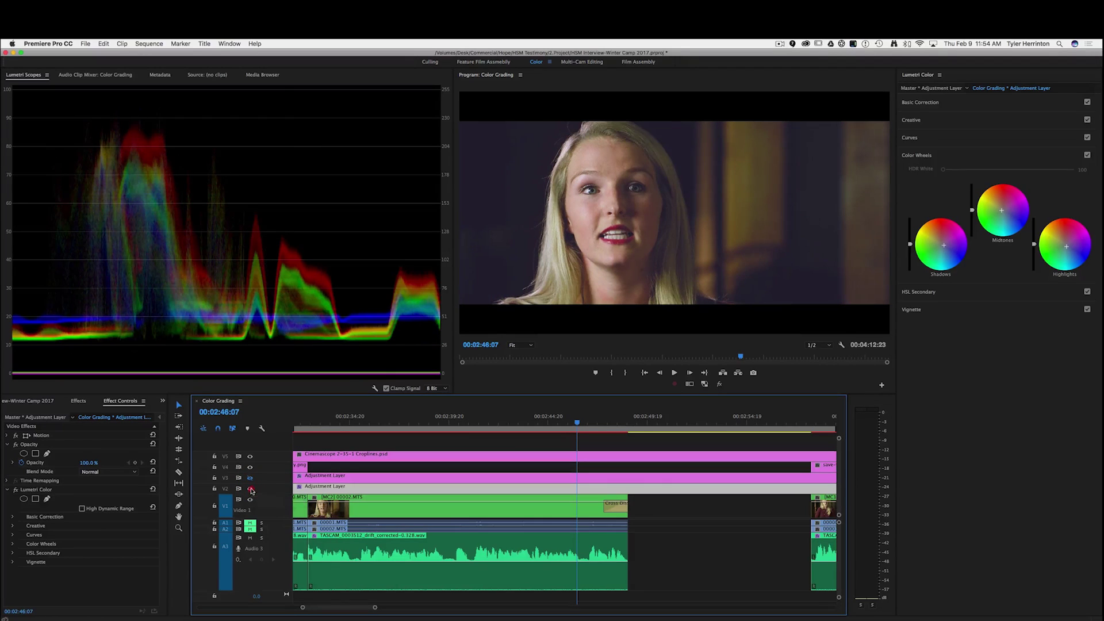
click(251, 488)
click(250, 479)
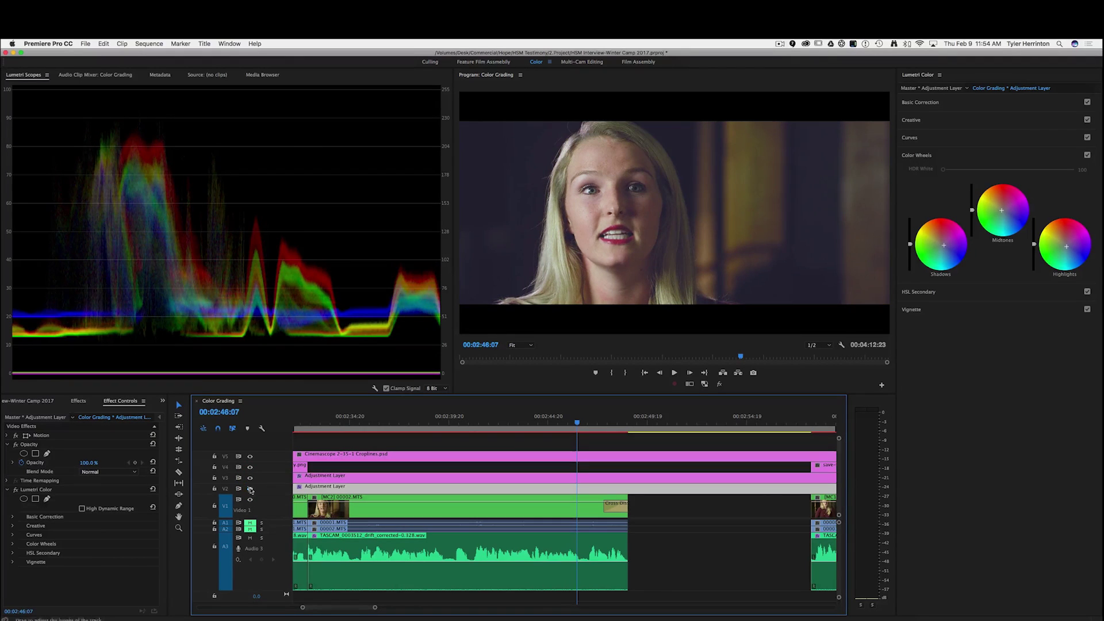
click(250, 479)
click(250, 488)
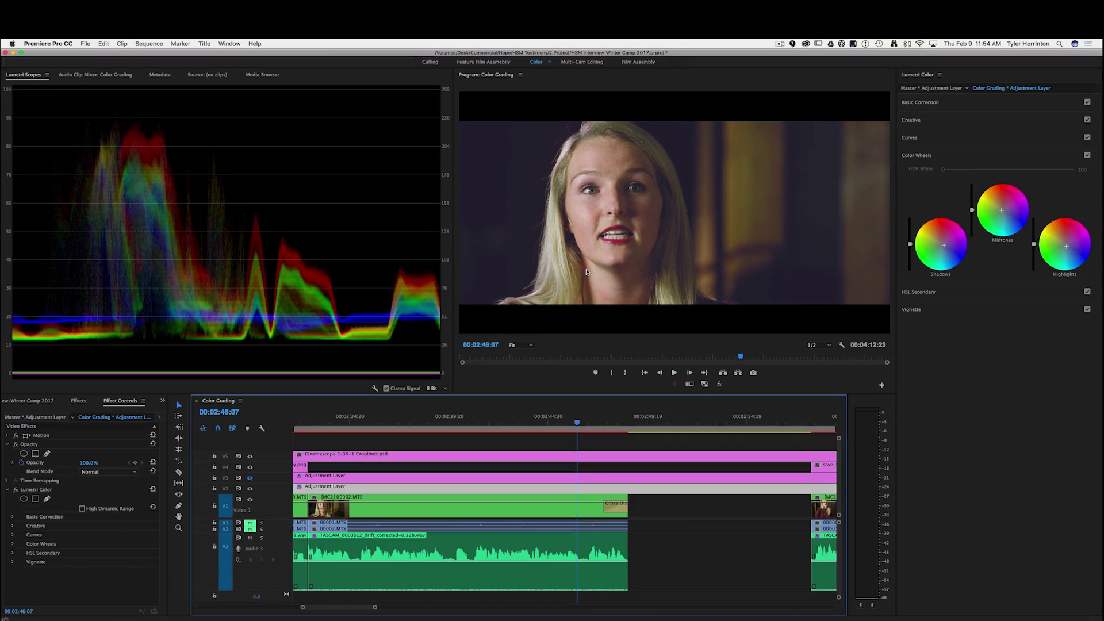
key(grave)
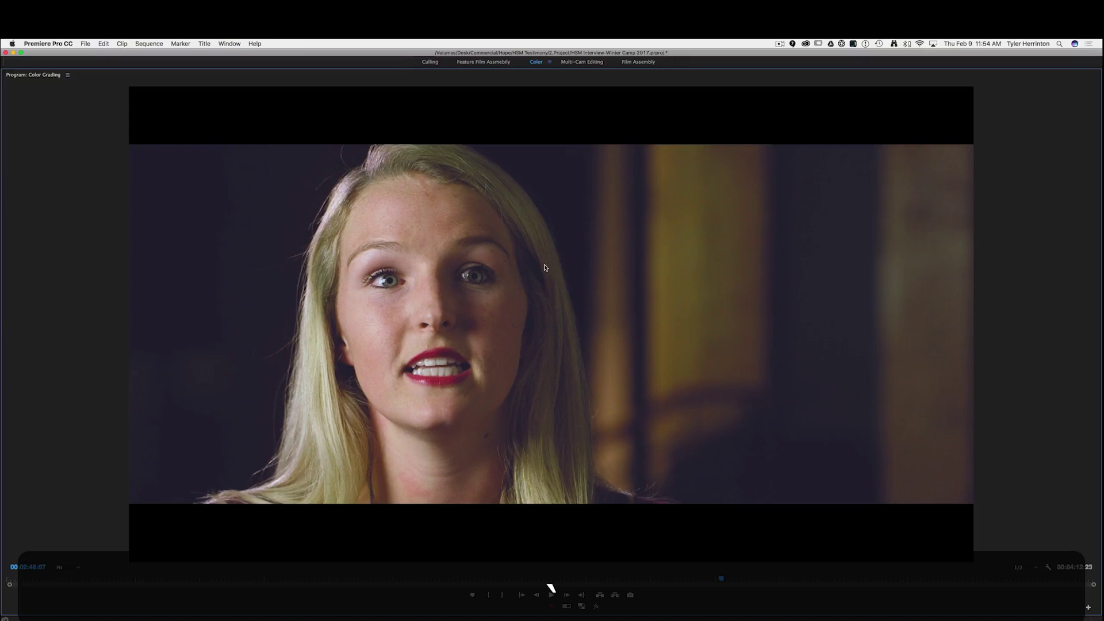
key(grave)
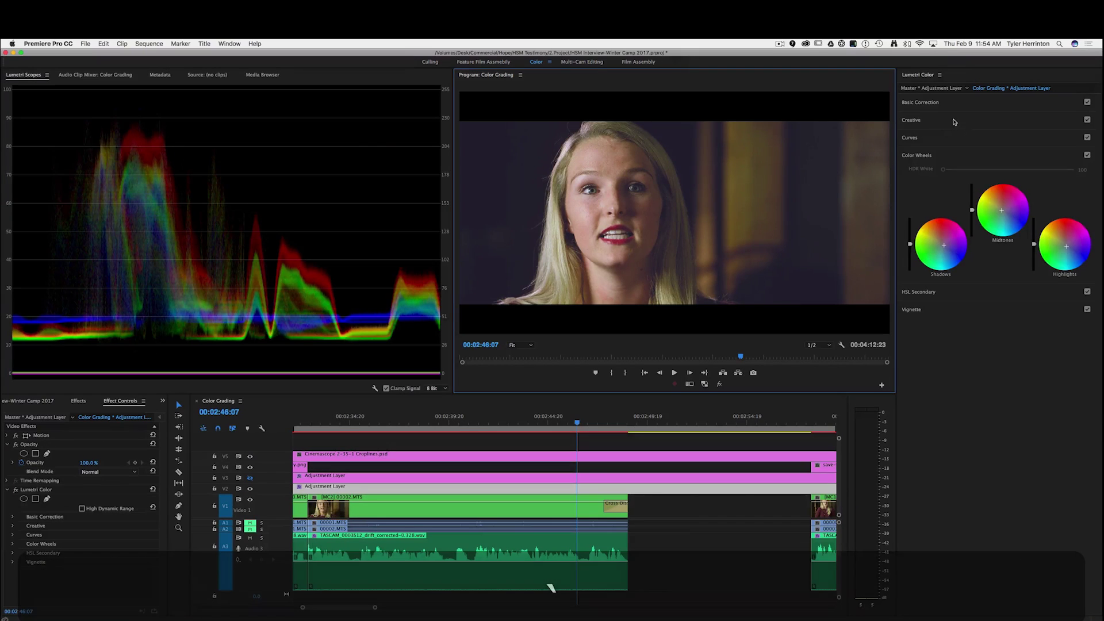
Step: Expand the Basic Correction and Creative sections to review the grade, previewing full-size
click(955, 103)
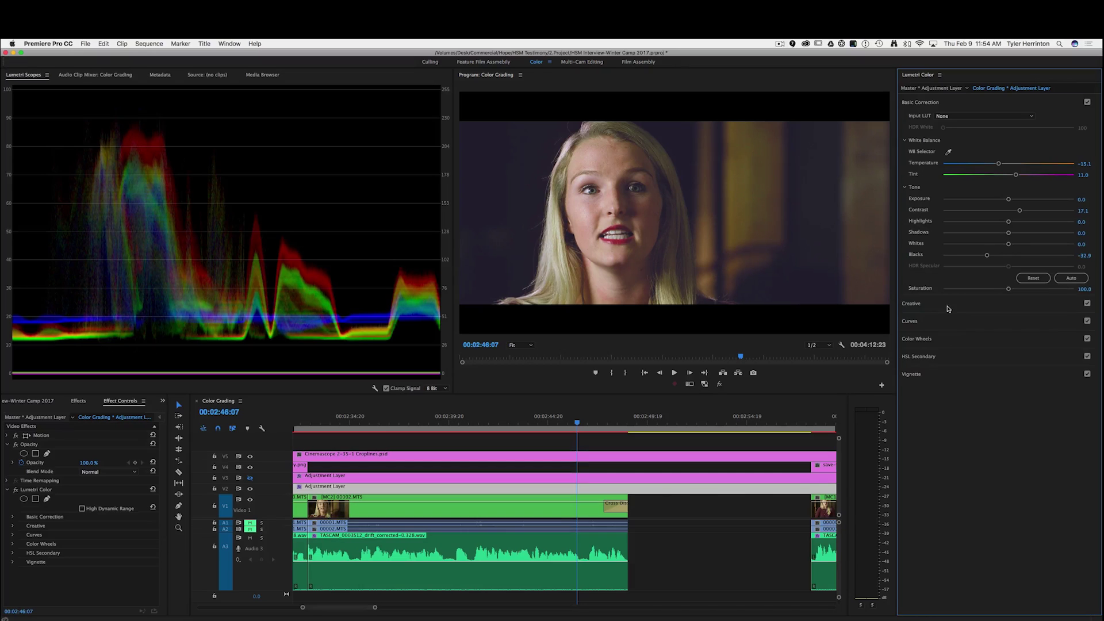
click(950, 304)
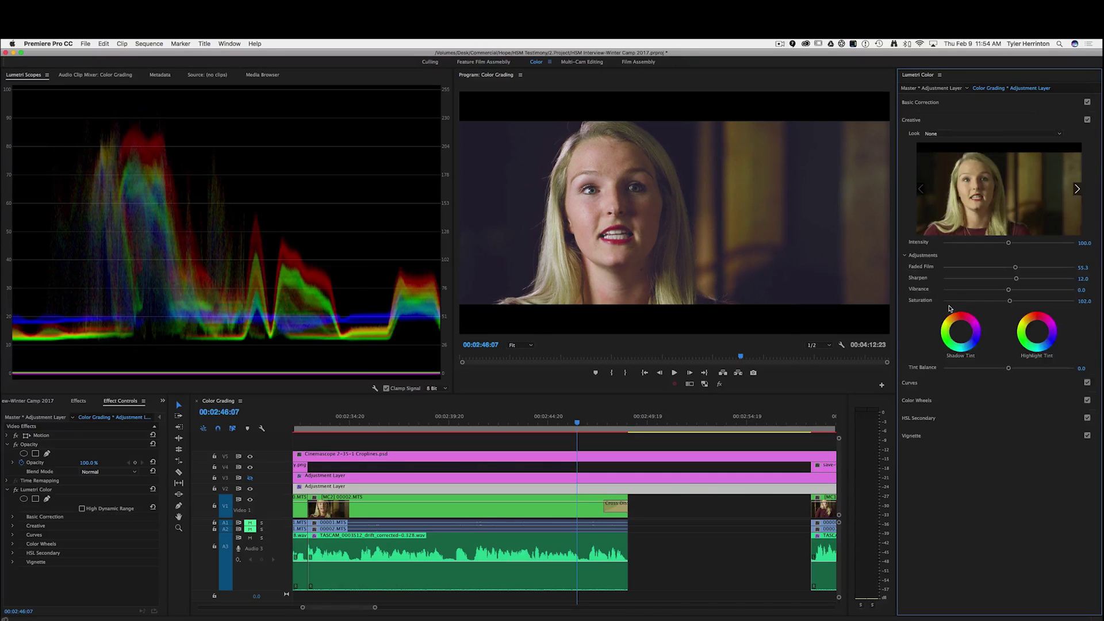
click(690, 260)
key(grave)
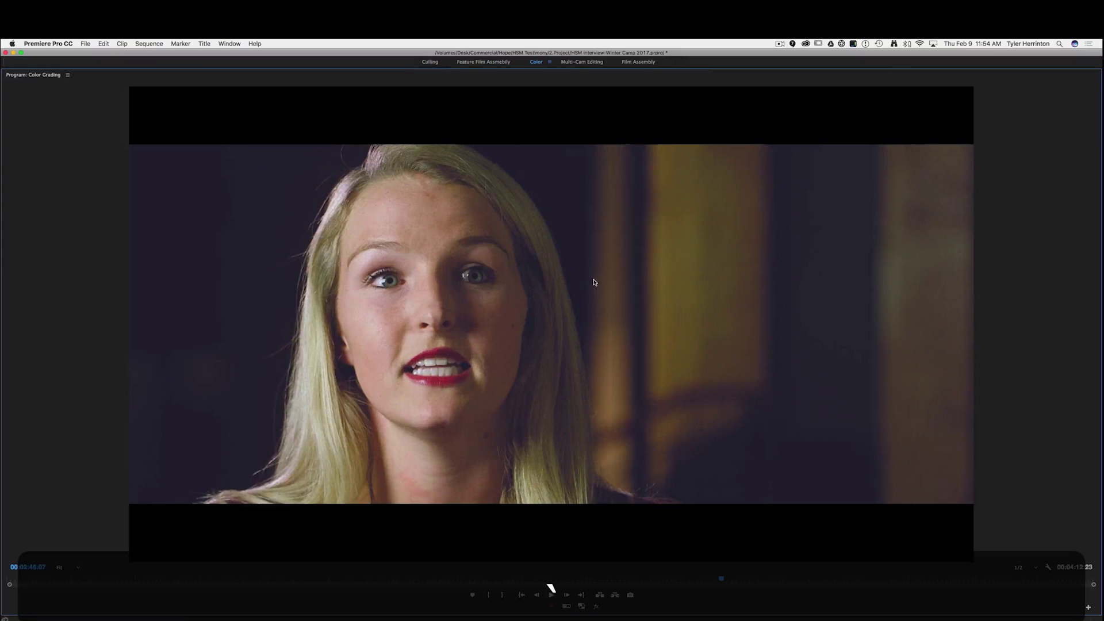
key(grave)
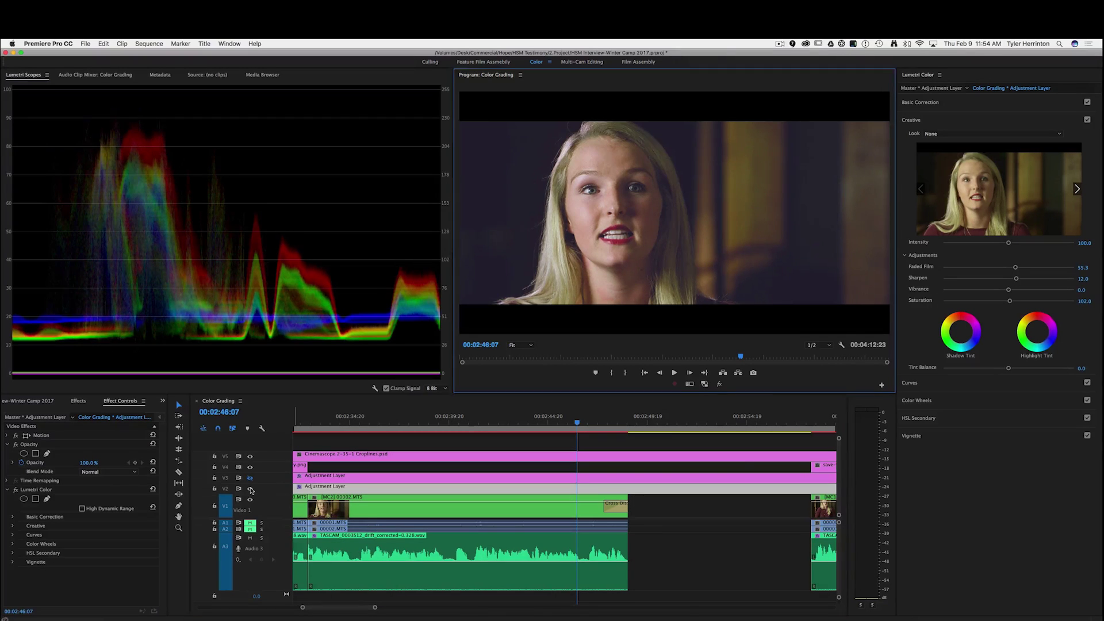
Step: Switch the V2 adjustment layer off and back on for a final comparison
click(250, 489)
click(251, 490)
click(250, 490)
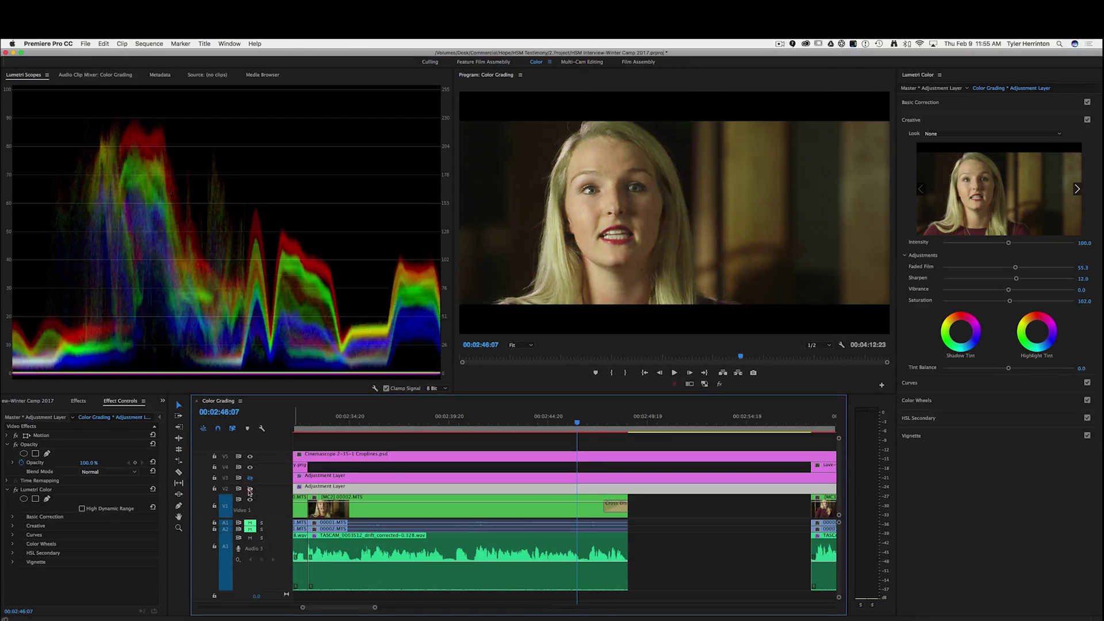
click(250, 489)
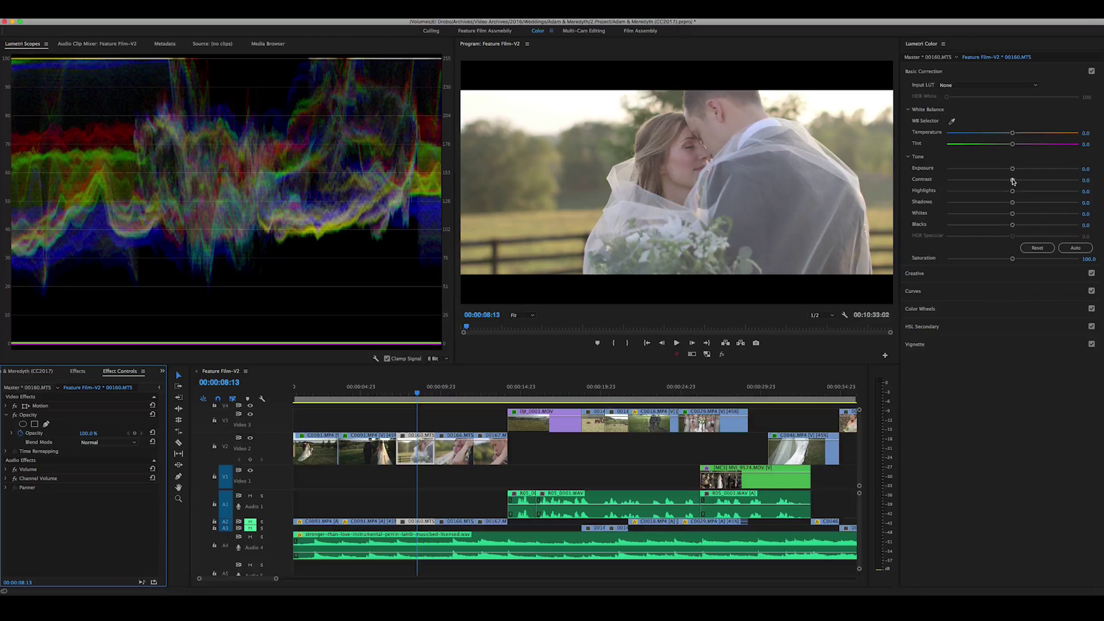
Step: Set clip 00160.MTS to Contrast 20.4, Whites 36.8 and Blacks -55.9
drag(1013, 181, 1026, 180)
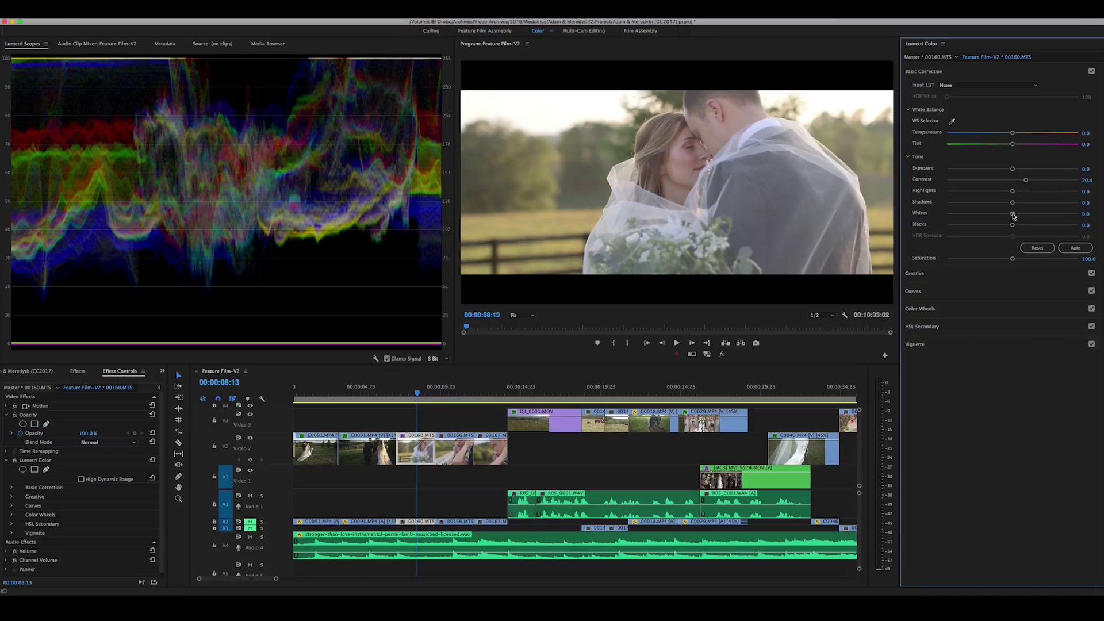
drag(1013, 214, 976, 224)
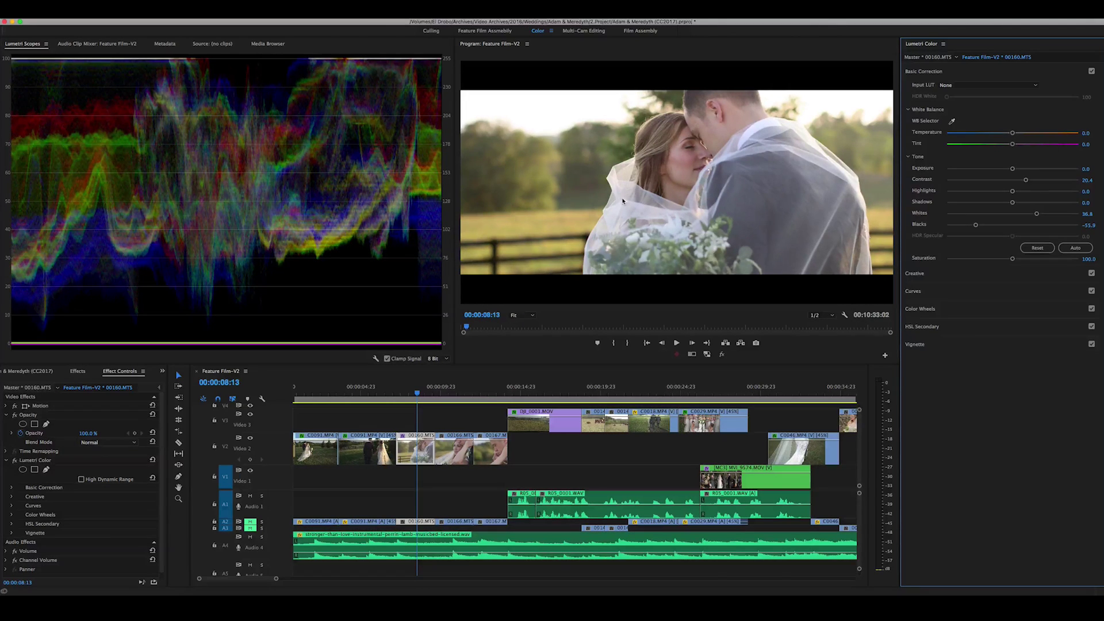
click(927, 274)
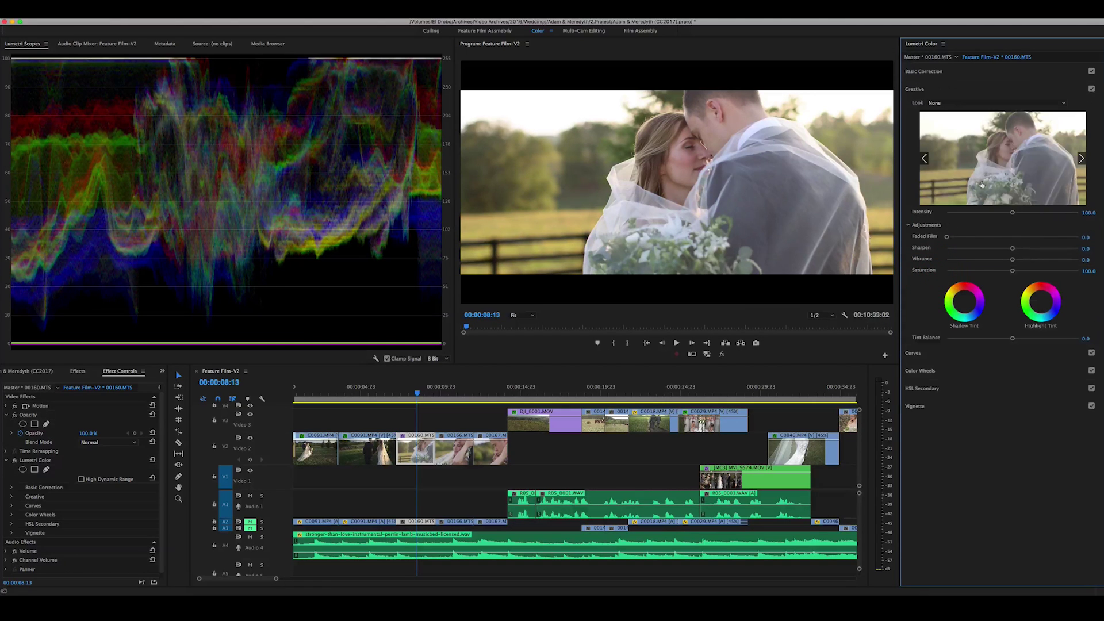
Step: Enter Creative Saturation 102 and Sharpen 10 for clip 00160.MTS, then view it full-frame
click(1084, 272)
text(102)
key(Return)
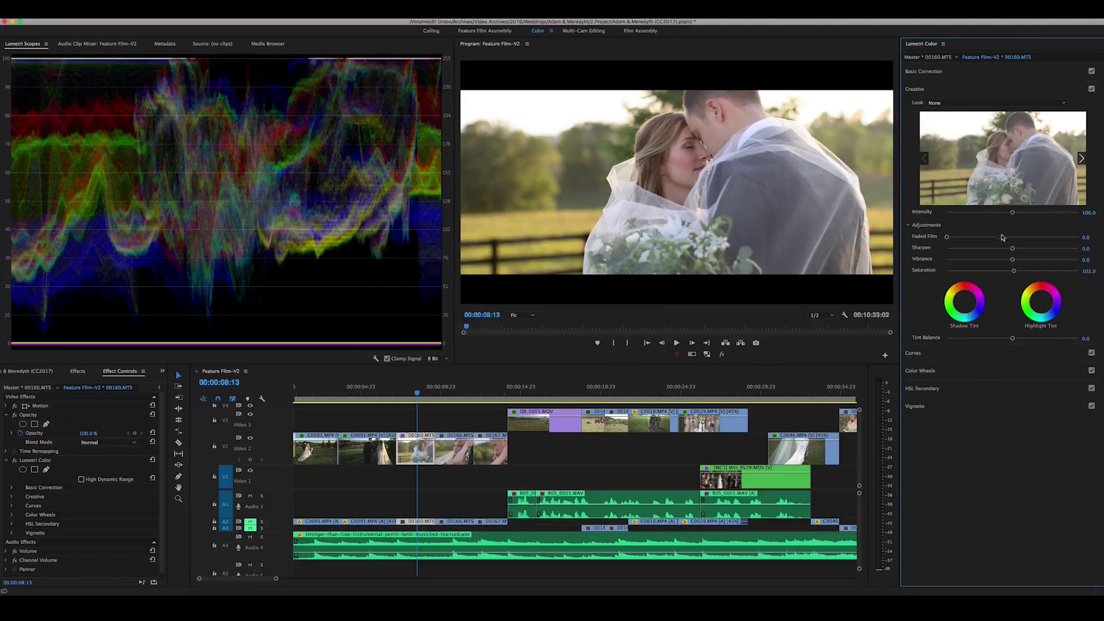
click(1088, 247)
text(10)
key(Return)
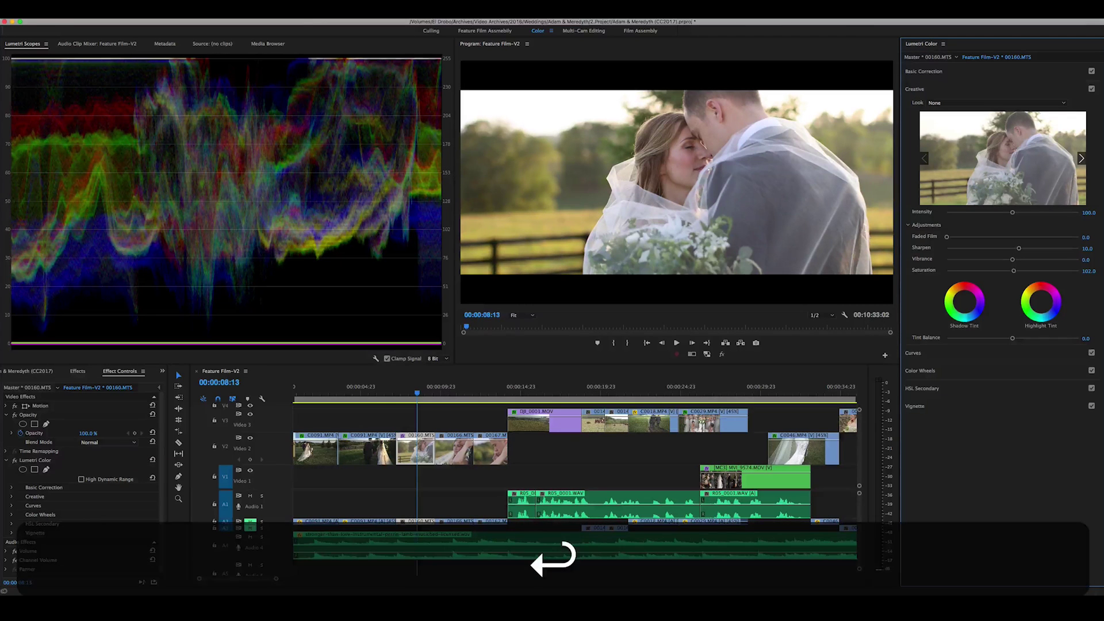
click(669, 216)
key(grave)
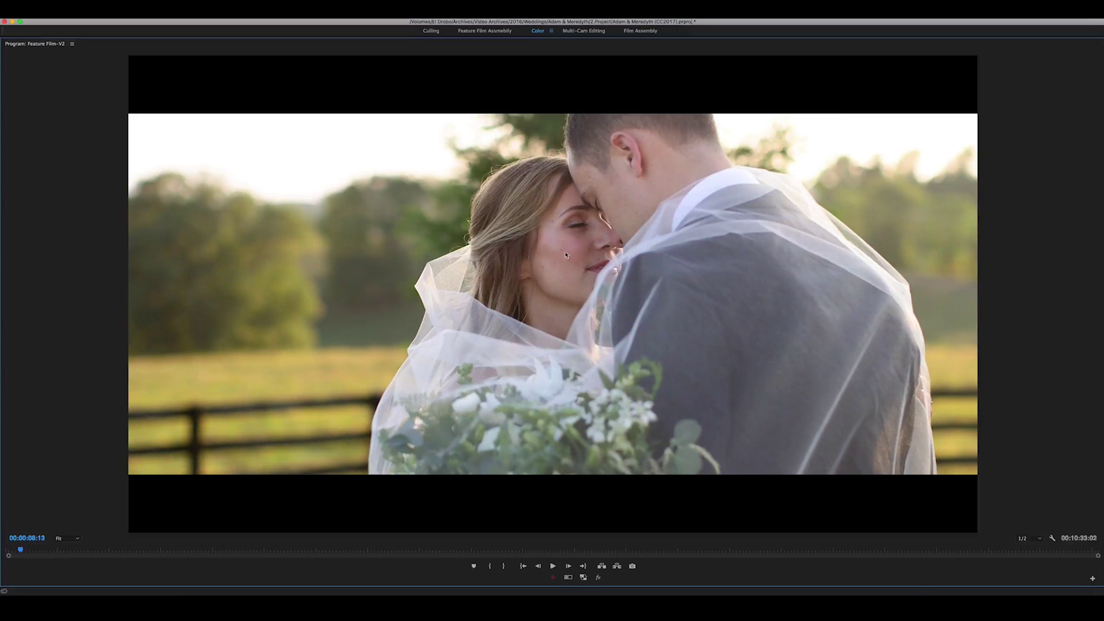
Step: Restore the full colour workspace and toggle the clip's Lumetri Color effect off and on to compare
key(grave)
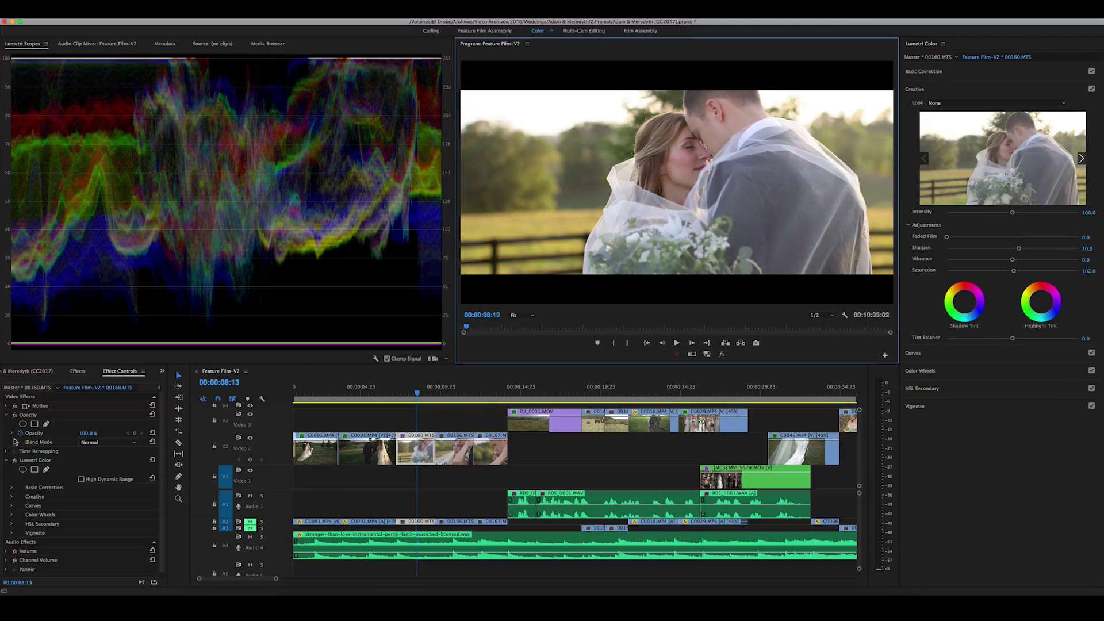
click(7, 460)
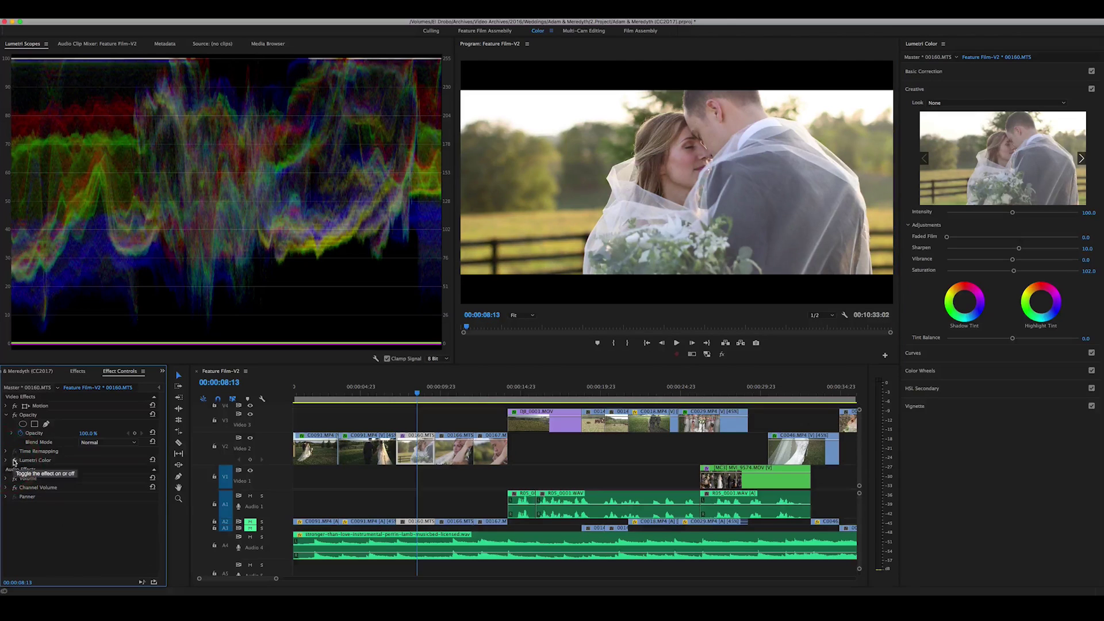
click(15, 461)
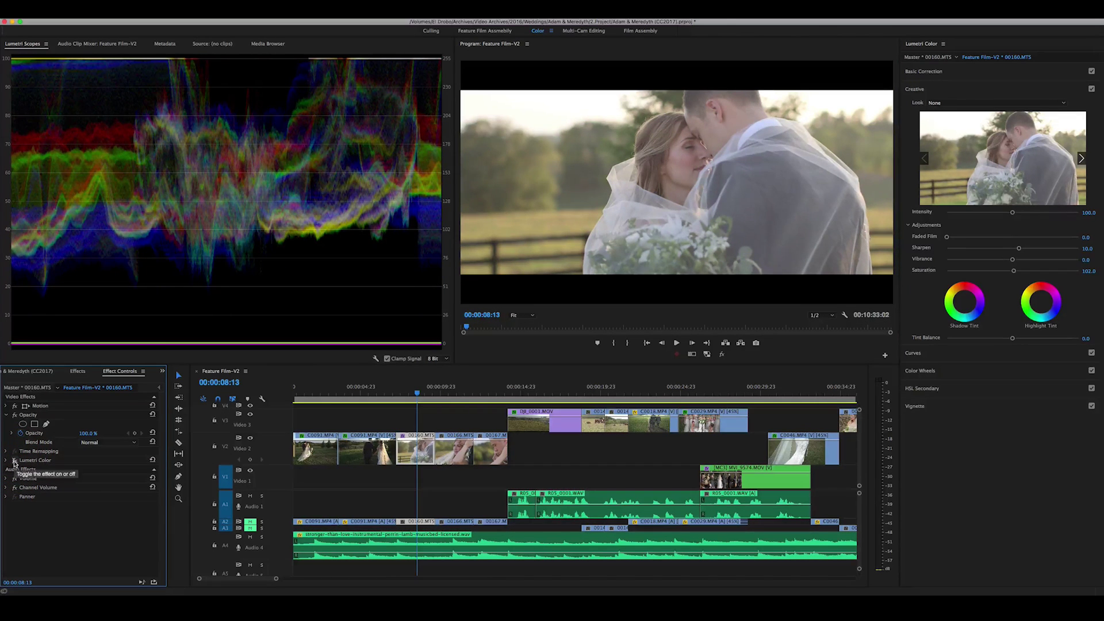
click(14, 462)
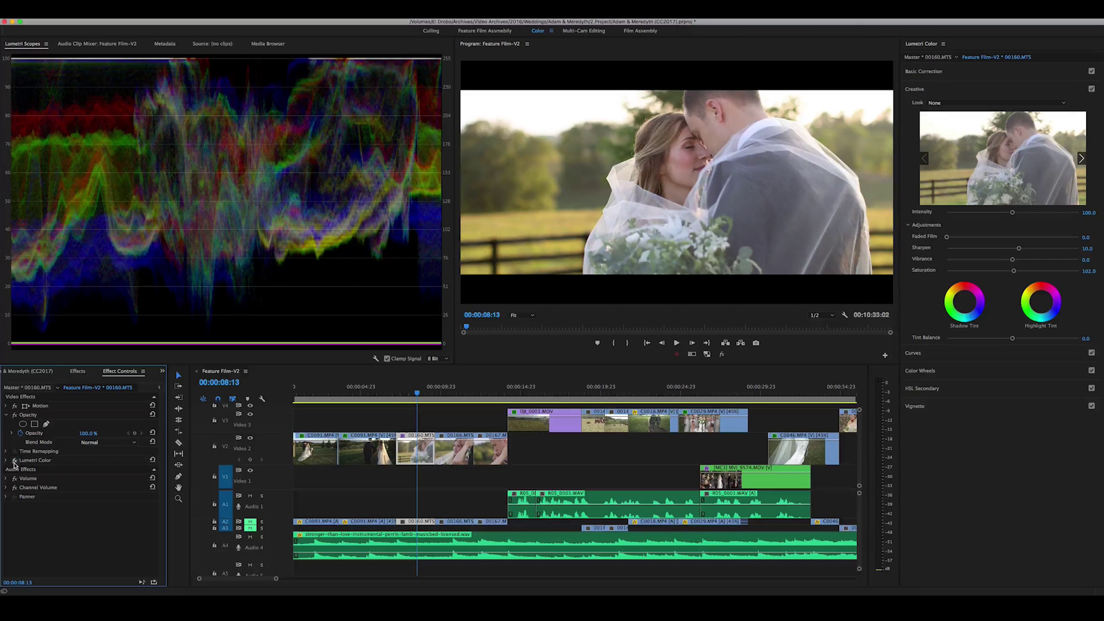
click(15, 462)
click(14, 462)
Step: Ease the clip's Blacks up to -43.4 in Basic Correction
click(929, 73)
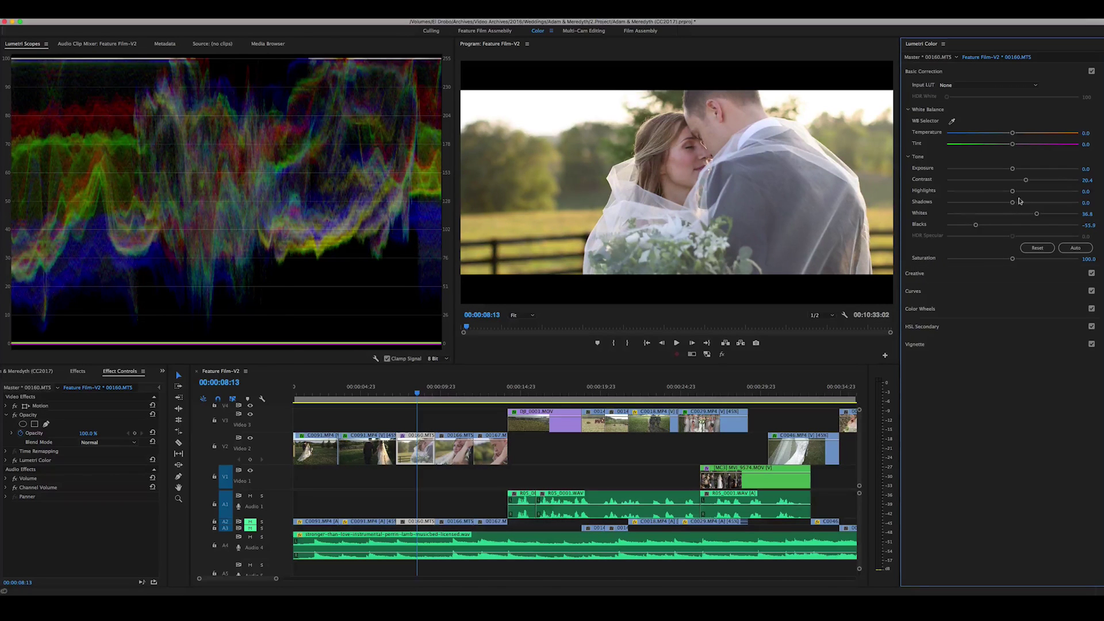
drag(977, 225, 993, 228)
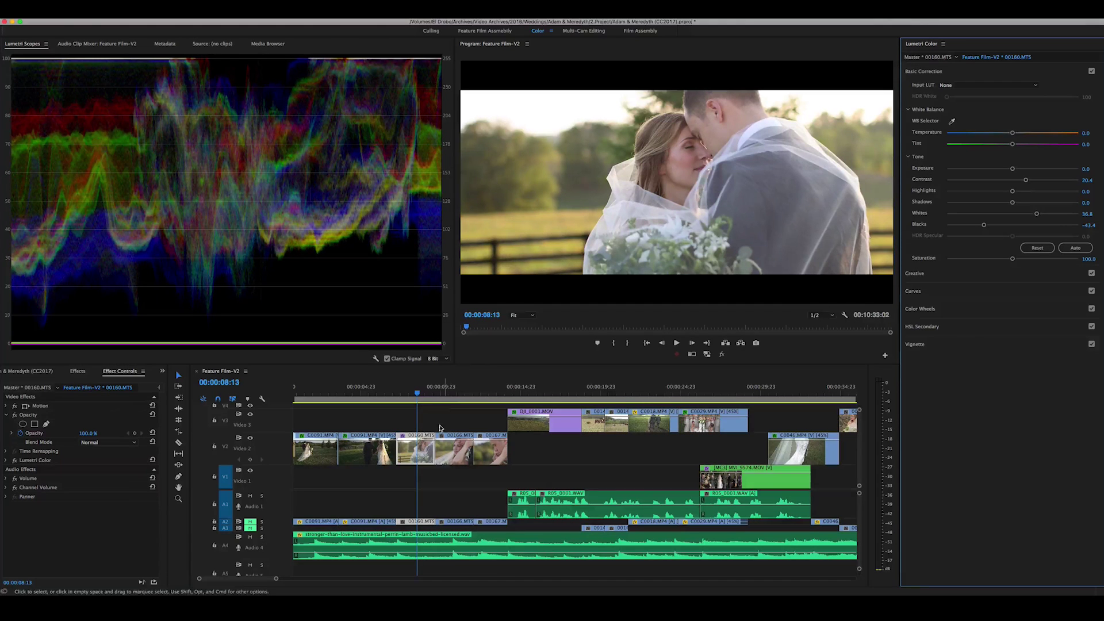
scroll(439, 431, up, 3)
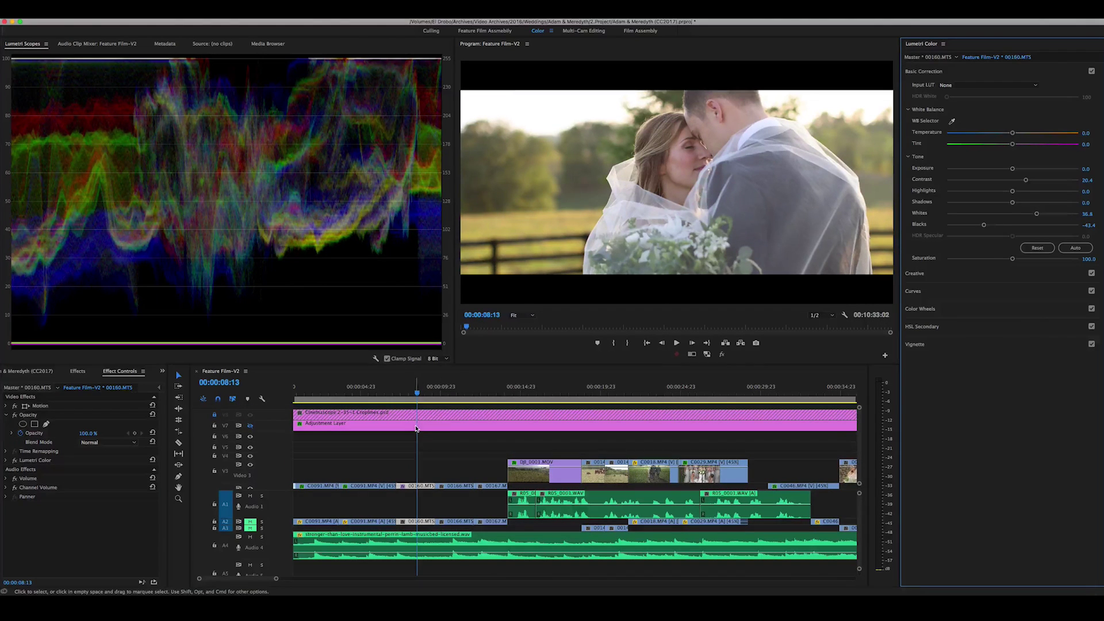
Step: Bypass 00160.MTS's own grade, then raise the Feature Film-V2 adjustment layer's Whites to 17.8
click(412, 425)
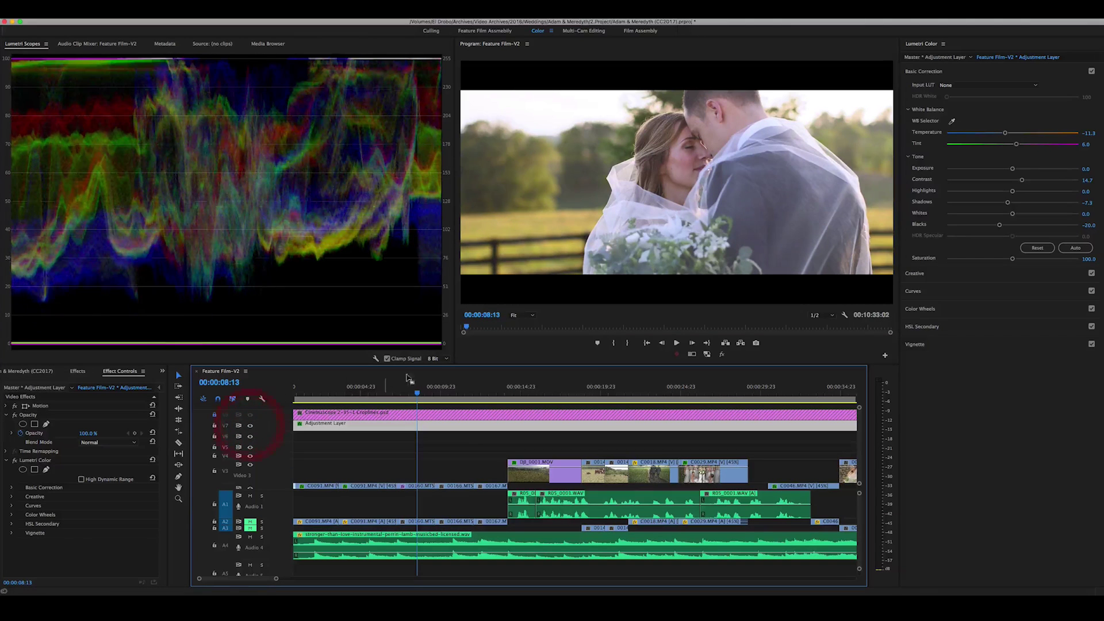
click(418, 427)
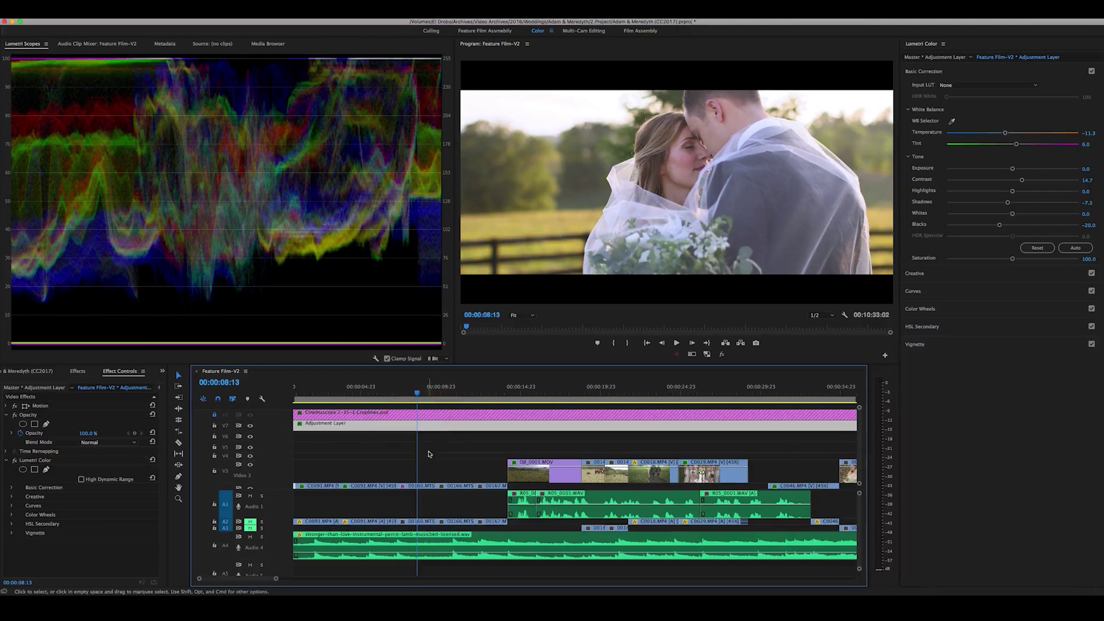
click(419, 486)
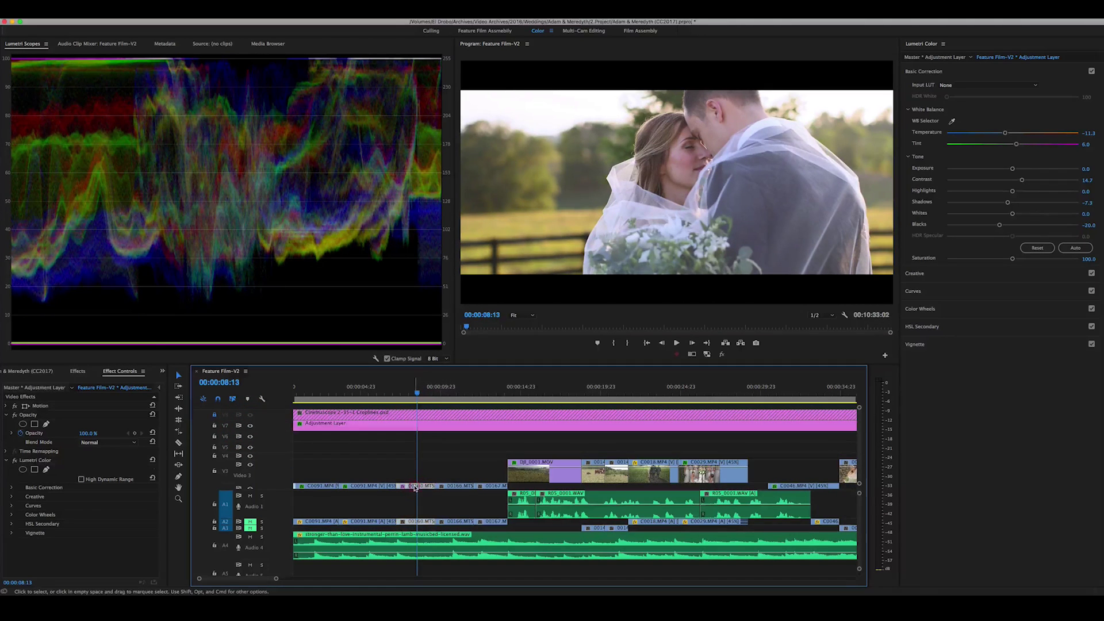
click(14, 460)
click(419, 427)
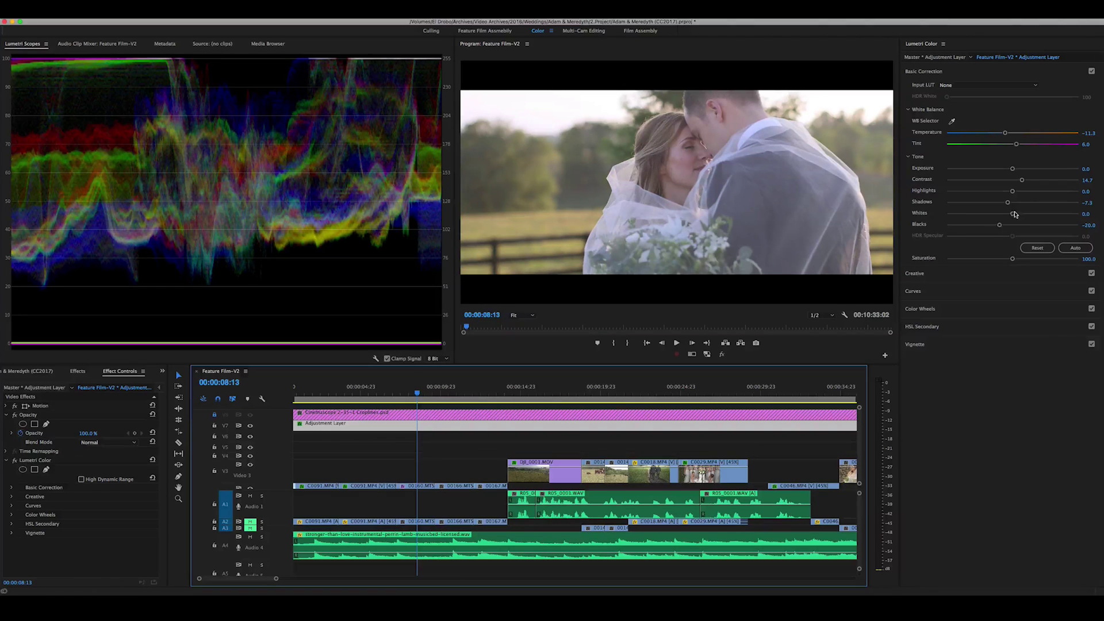
drag(1012, 213, 1025, 215)
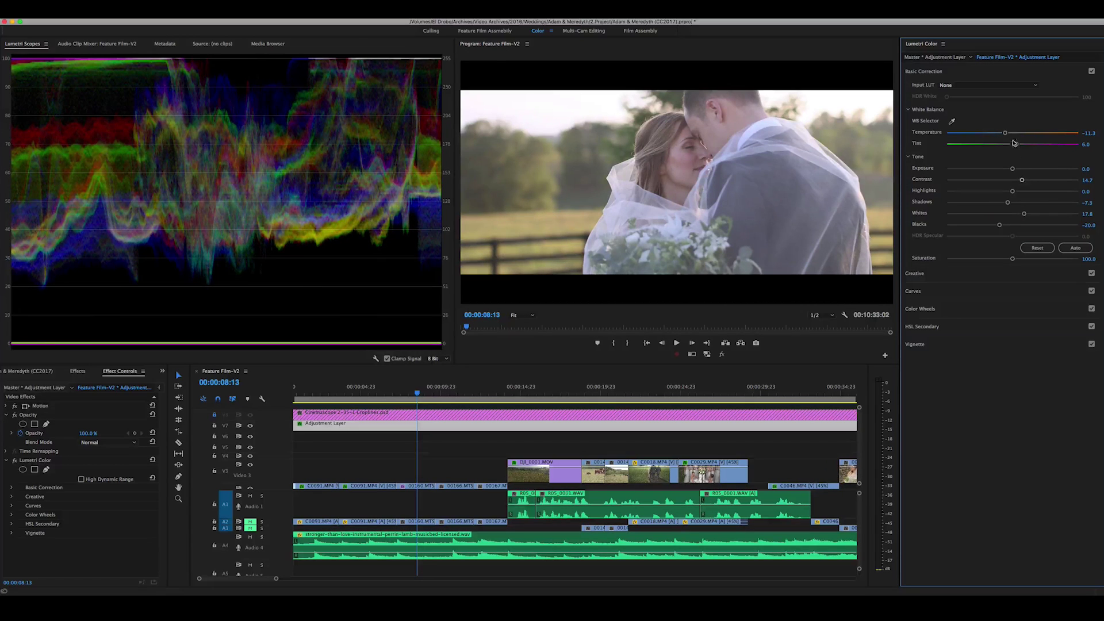
click(963, 274)
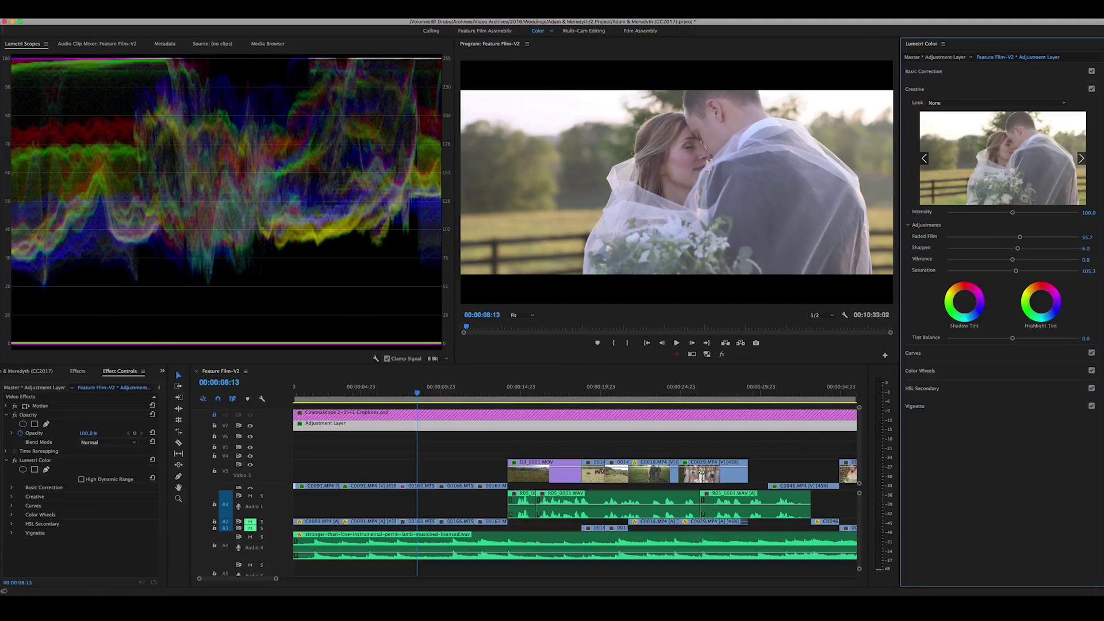
Step: Set the adjustment layer's Creative Sharpen to 10 and Saturation to 102
text(10)
key(Return)
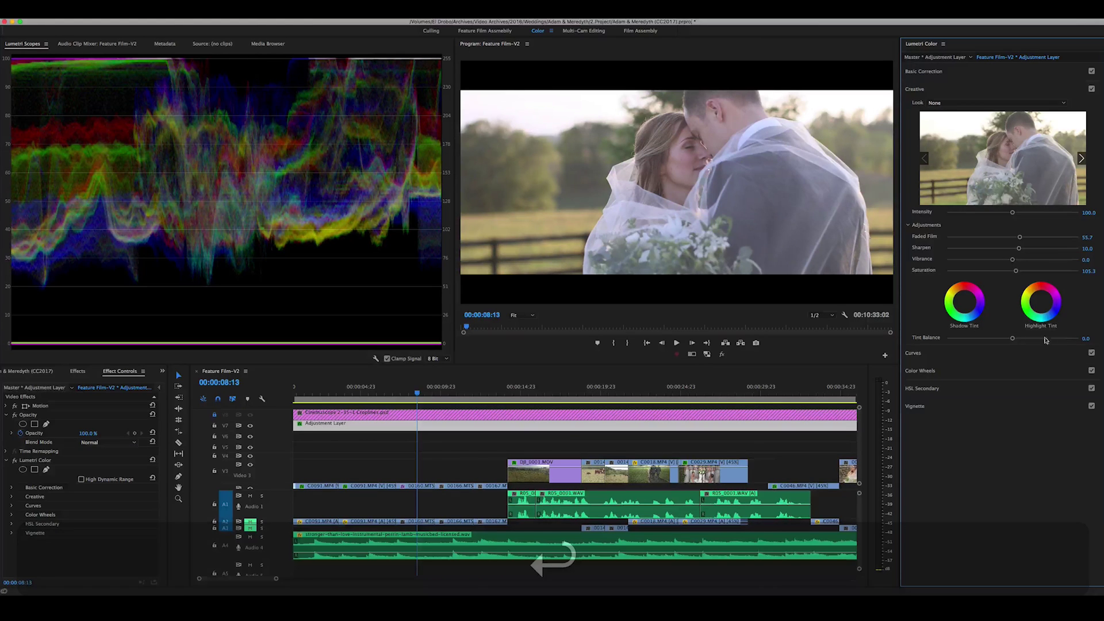
click(1088, 271)
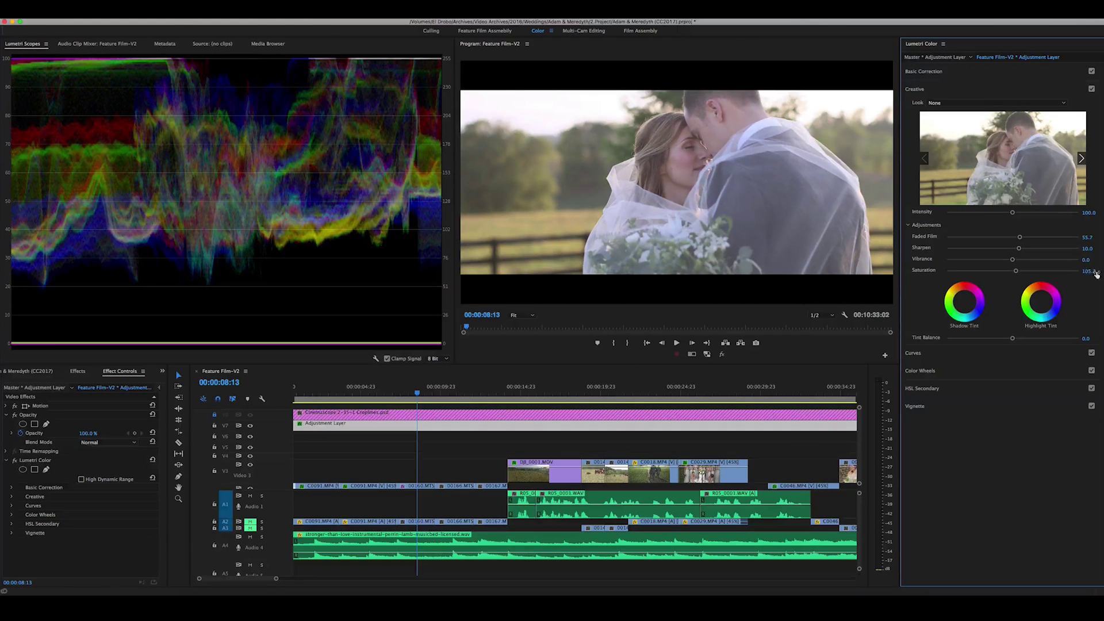
text(102)
key(Return)
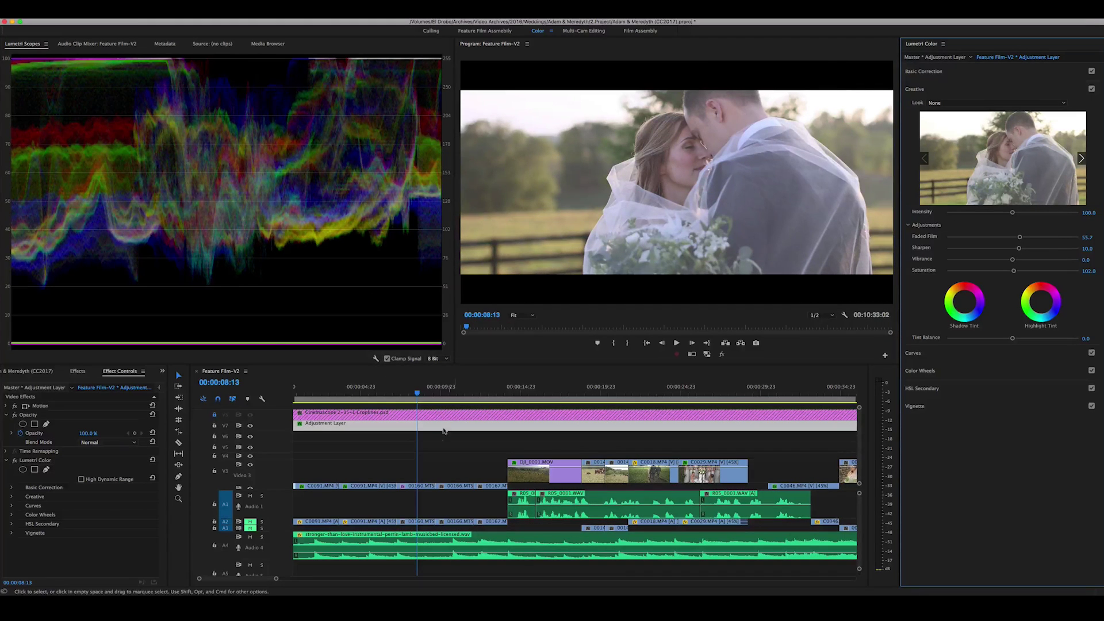
Step: Select clip 00160.MTS and toggle its colour correction off to compare
scroll(395, 444, down, 3)
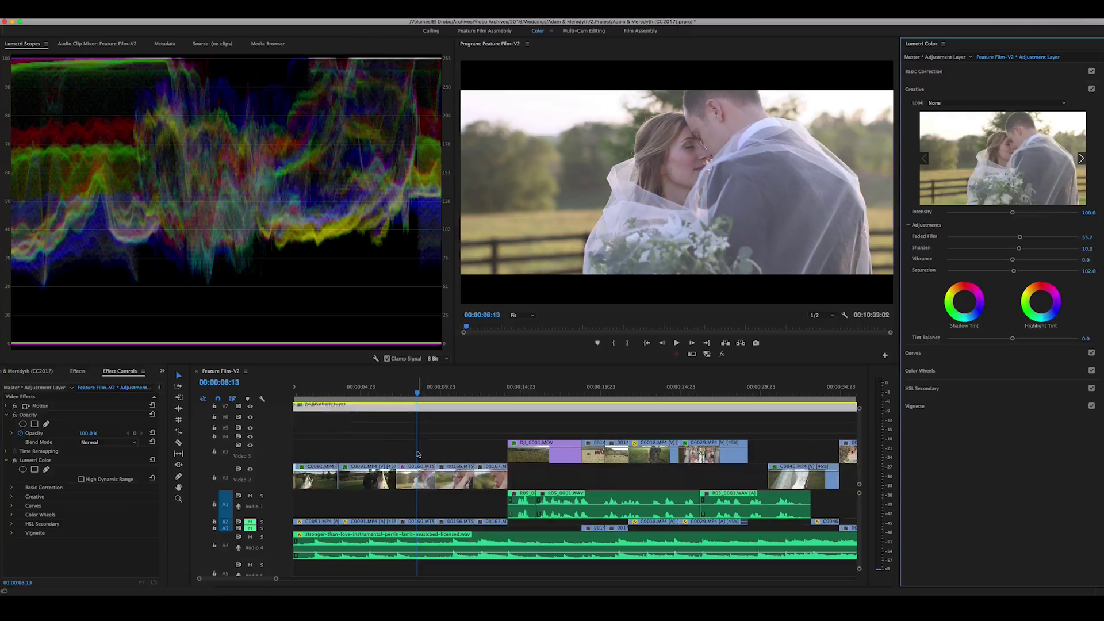
click(395, 444)
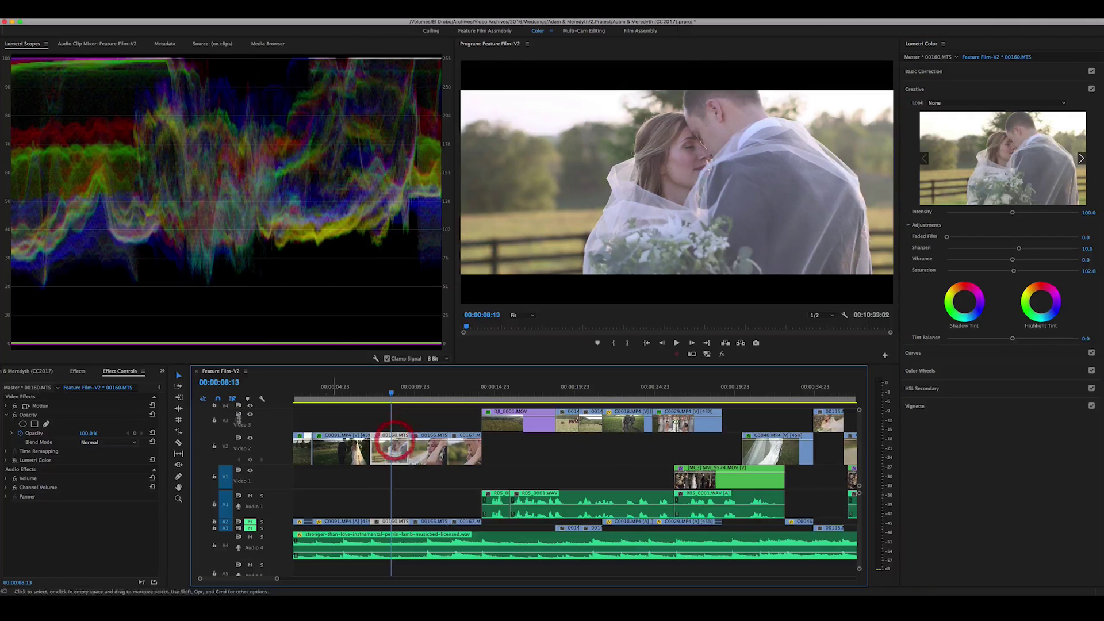
click(15, 461)
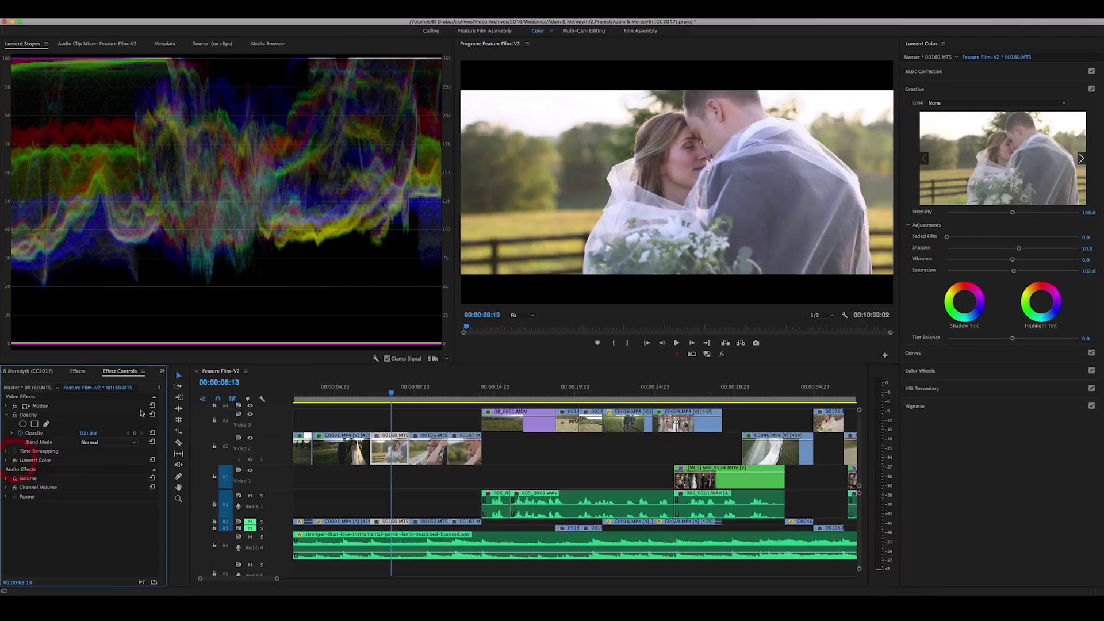
click(393, 430)
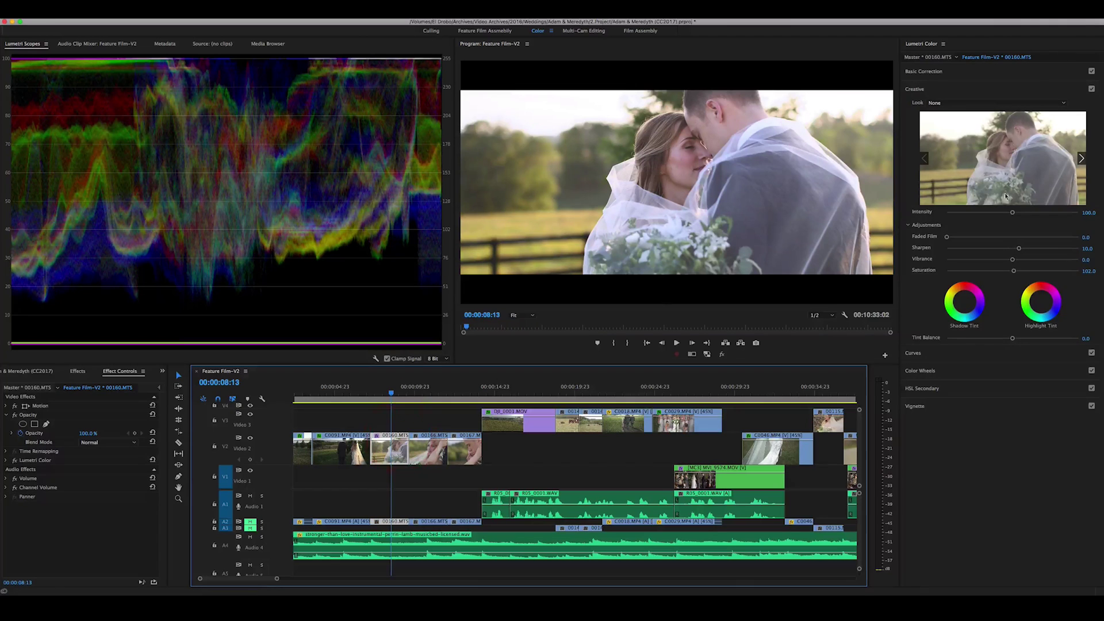
Step: Reset Contrast, Whites and Blacks to 0 in Basic Correction
click(1002, 75)
click(1085, 180)
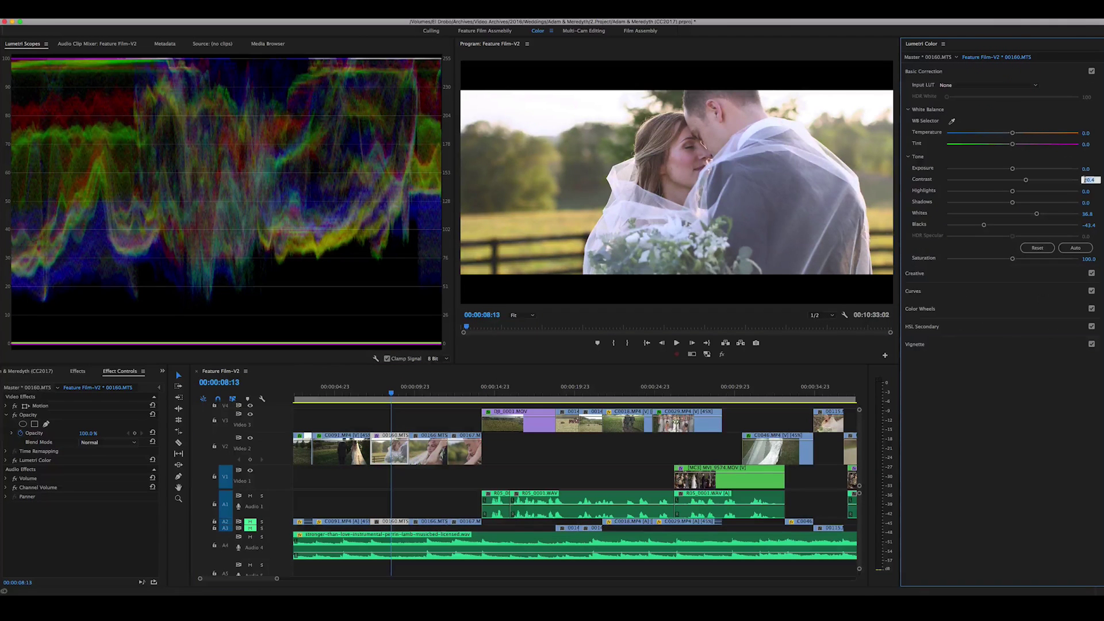
text(0)
key(Tab)
key(Tab)
key(Tab)
text(0)
key(Tab)
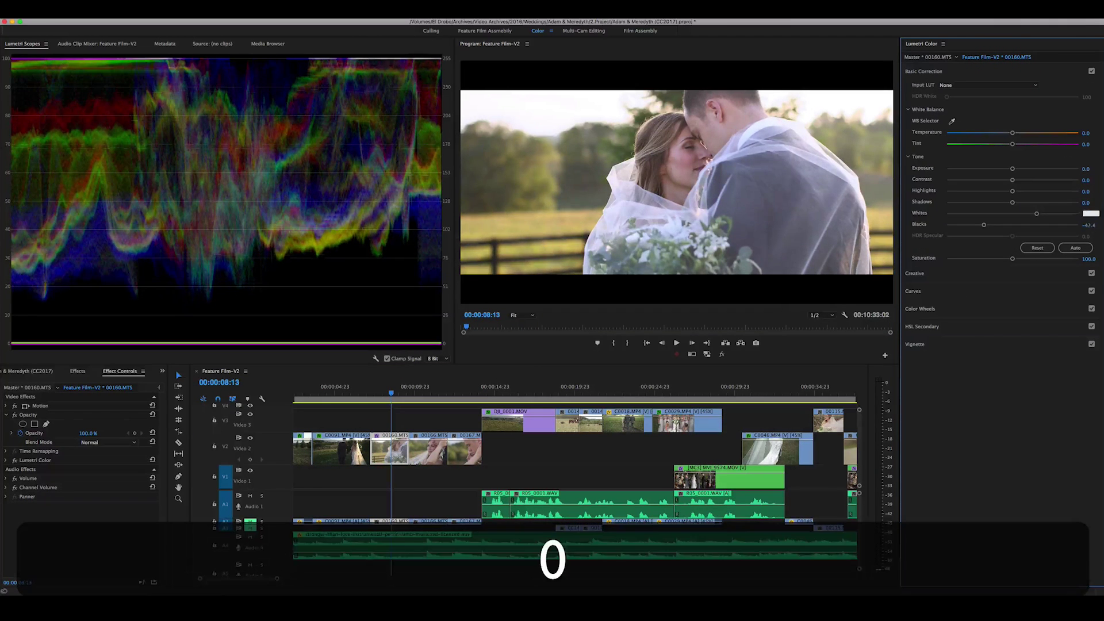
text(0)
key(Return)
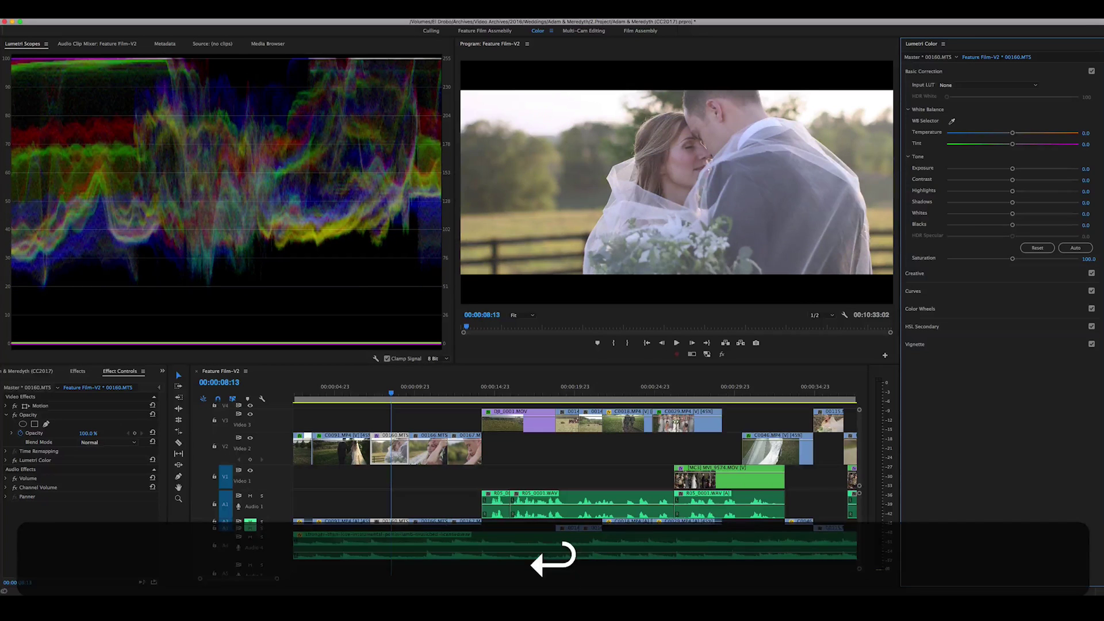
Step: Set Blacks to -27.6 and preview the result full-screen in the Program monitor
mouse_move(1013, 225)
mouse_down()
mouse_move(994, 225)
mouse_move(1023, 214)
mouse_up()
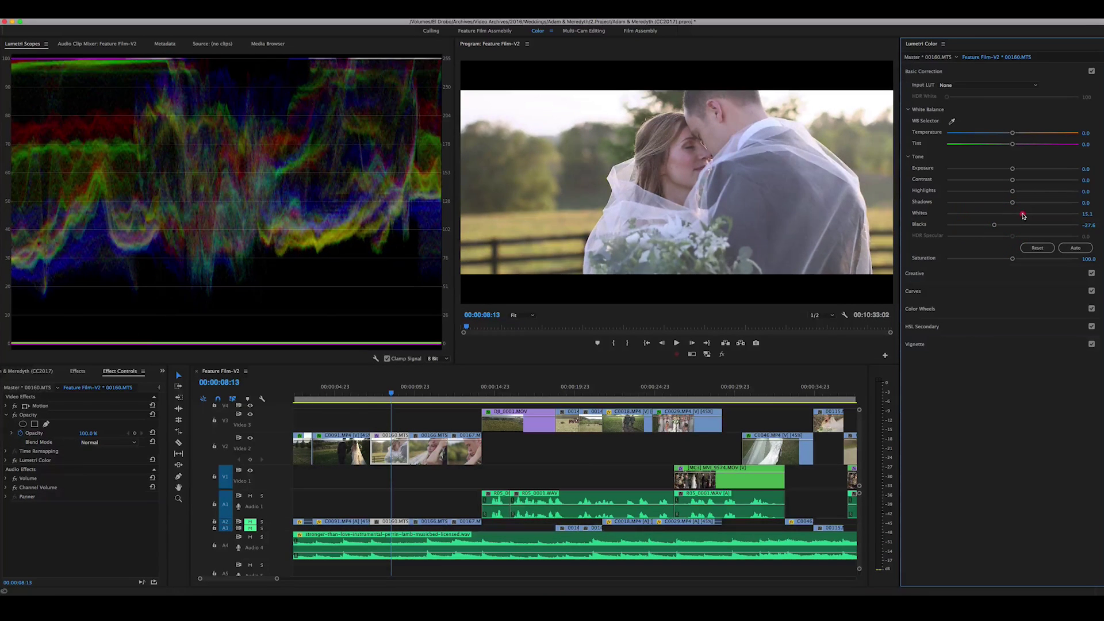
click(776, 198)
key(grave)
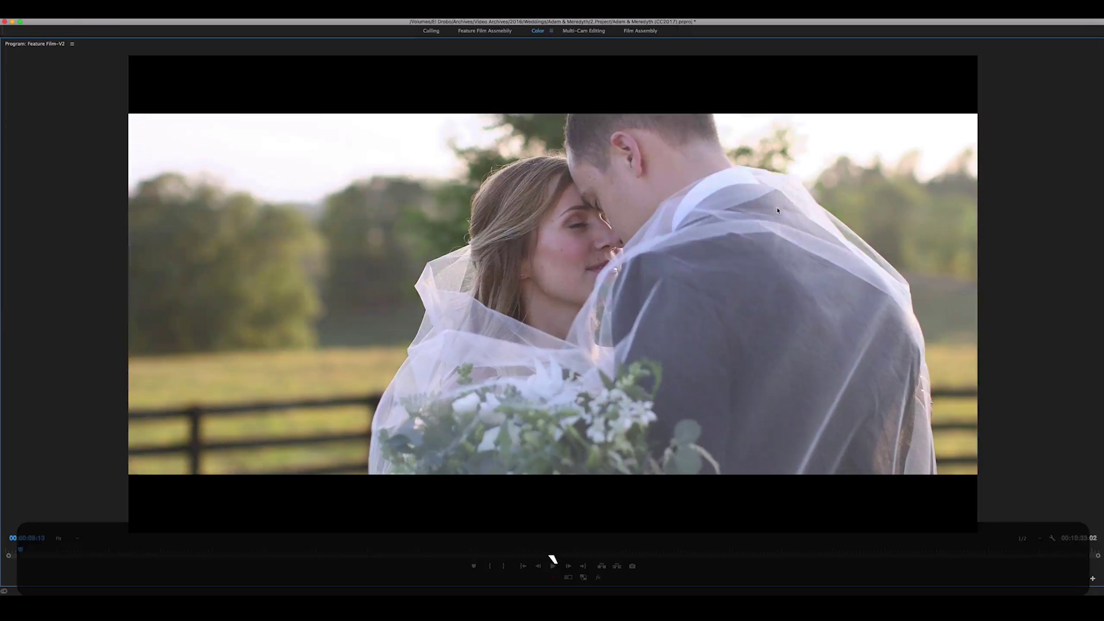
key(grave)
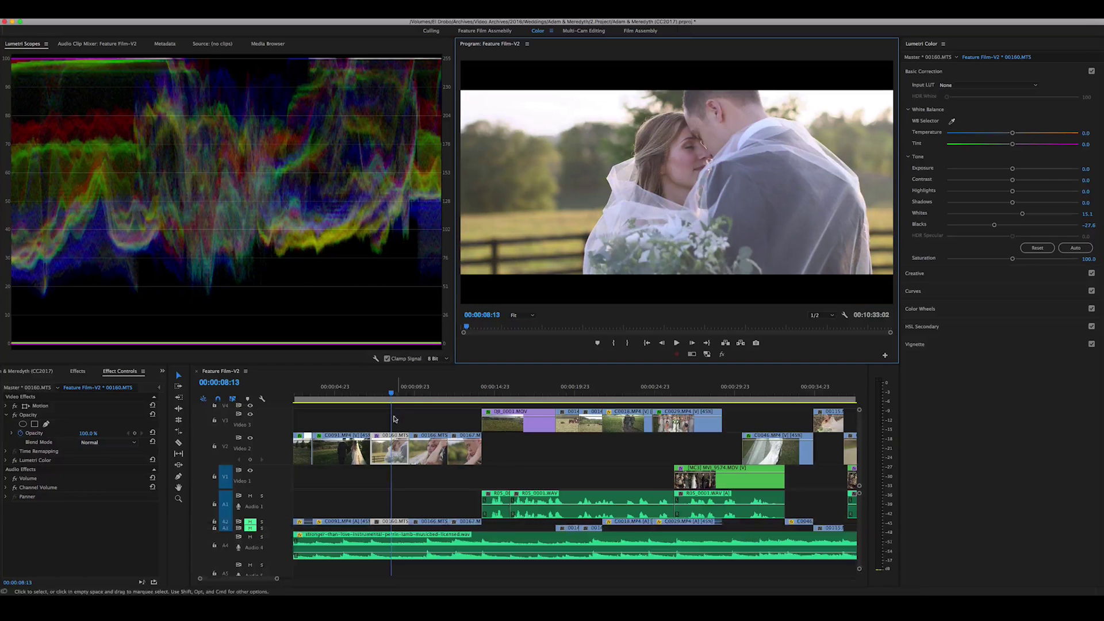
Step: Toggle the V7 adjustment layer track output off and on to compare the couple shot
scroll(395, 419, up, 3)
click(251, 426)
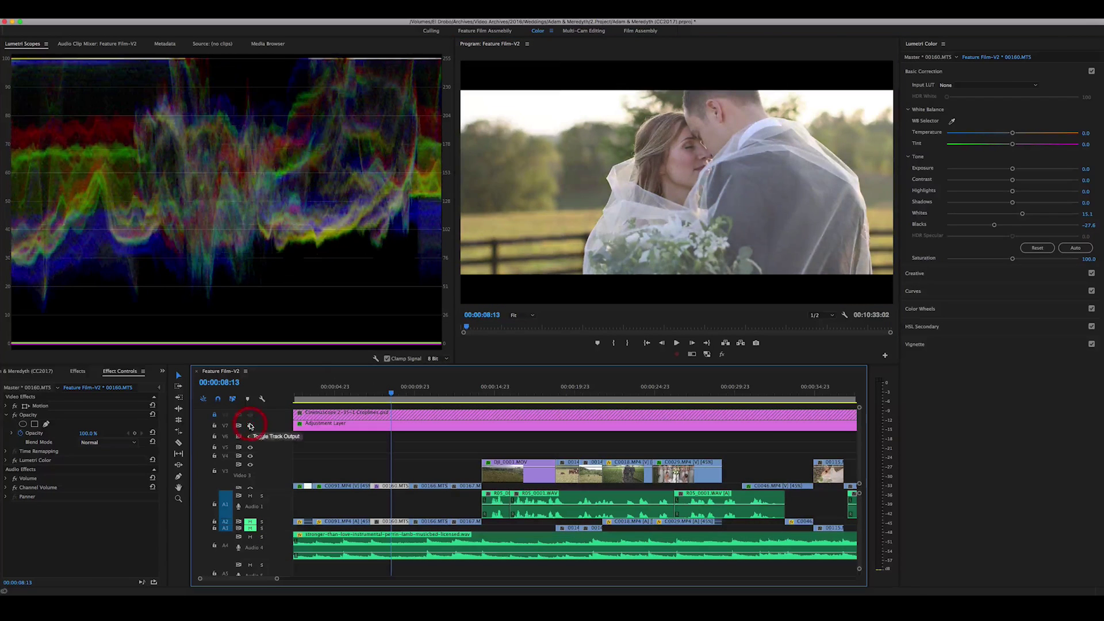
click(251, 426)
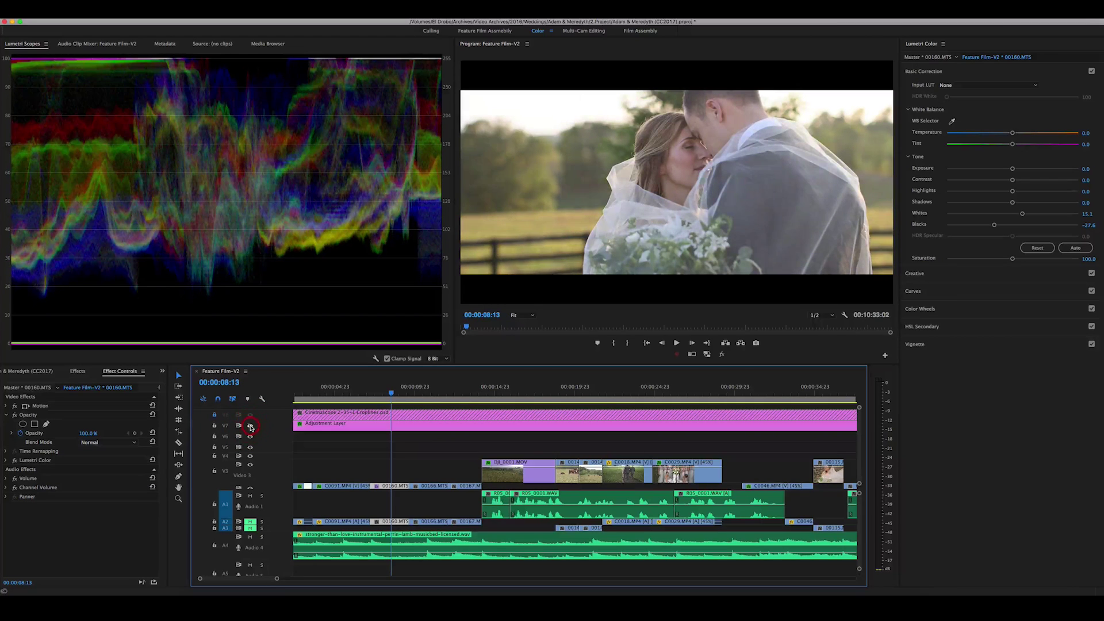
click(251, 426)
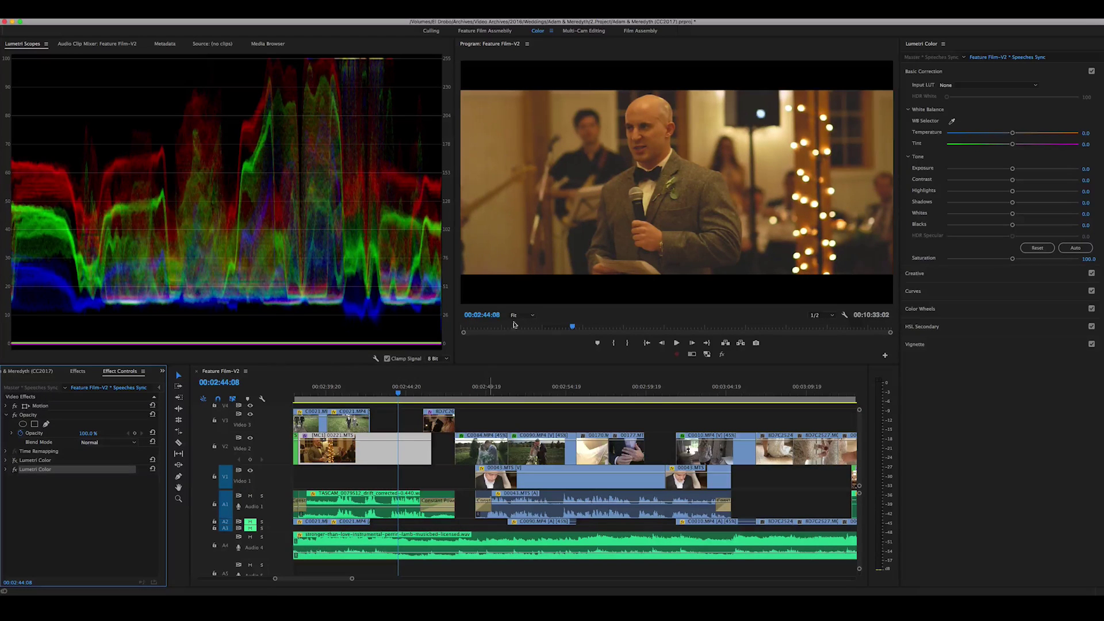
Step: Hide and restore the V7 adjustment layer to compare the speech shot
scroll(414, 426, up, 3)
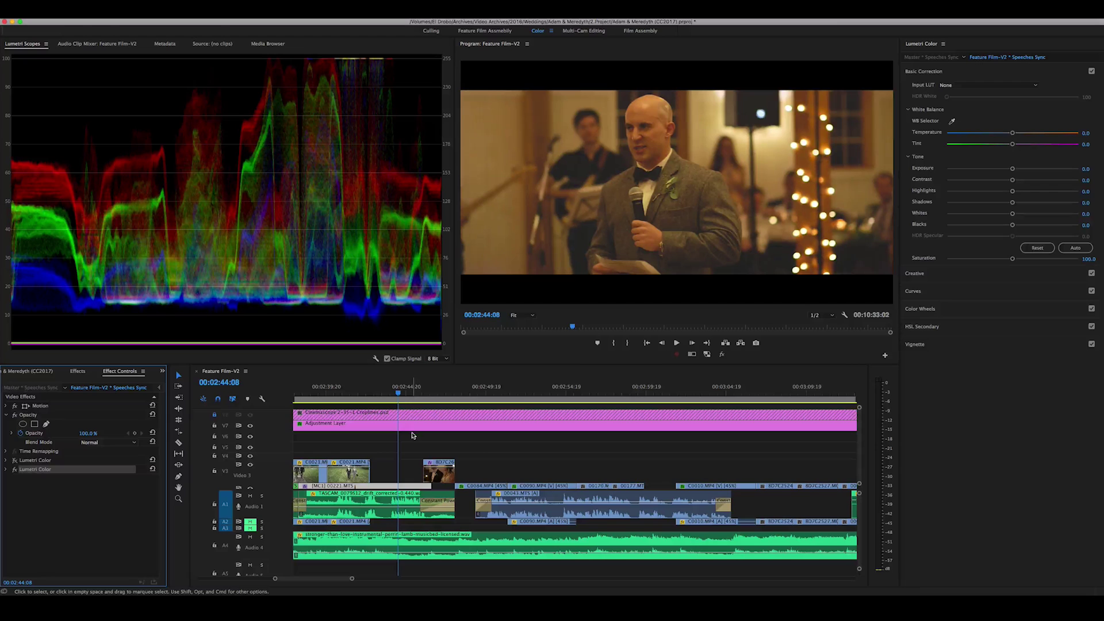
scroll(413, 437, down, 3)
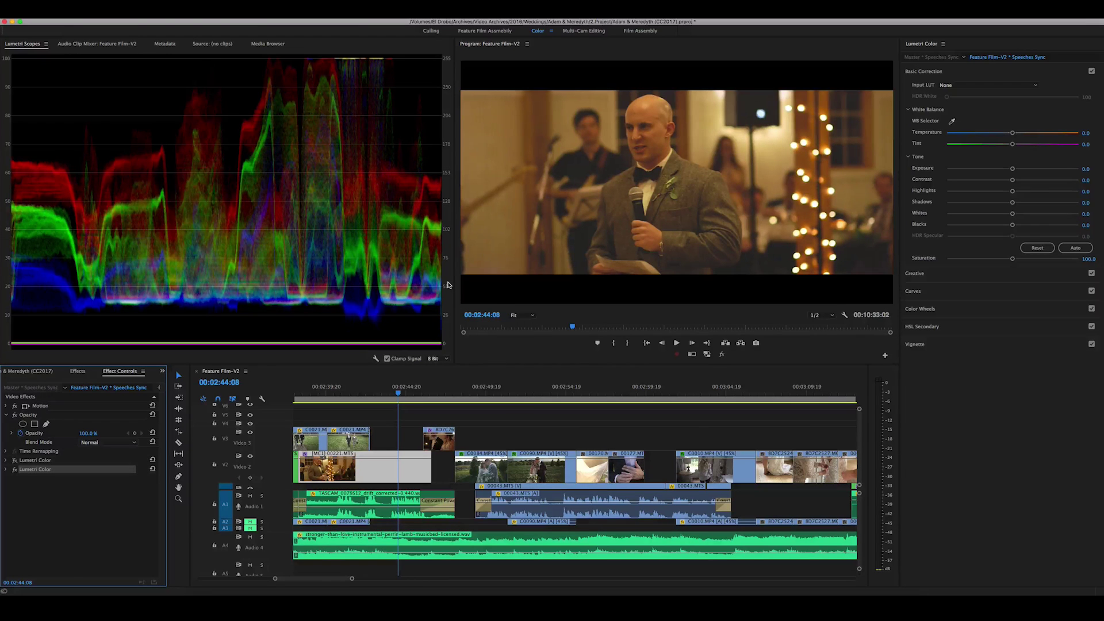
scroll(409, 417, up, 3)
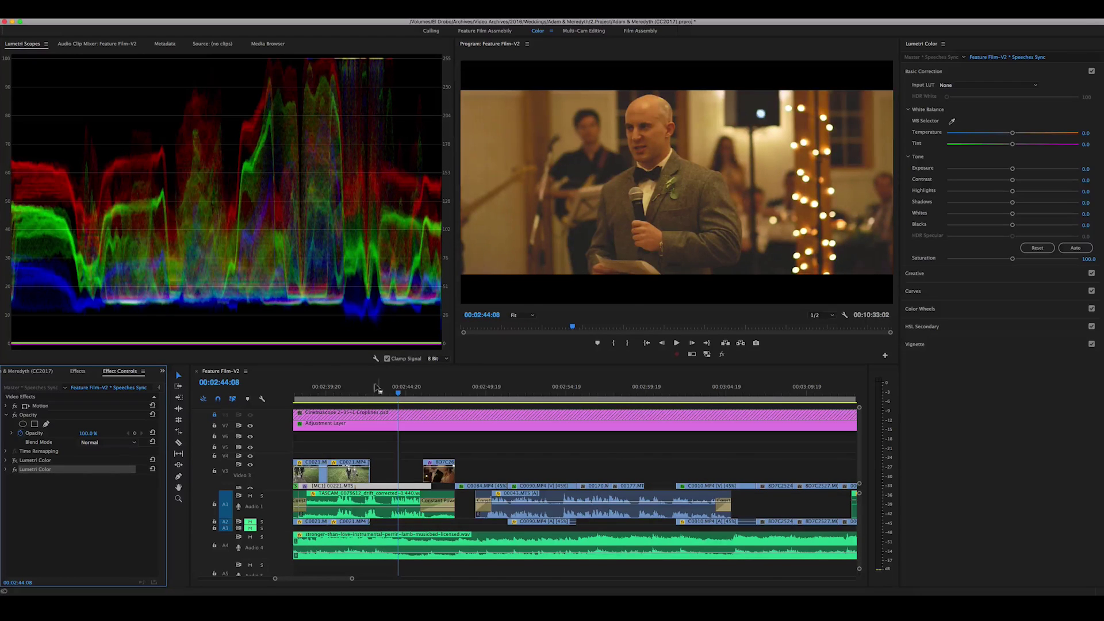
click(252, 427)
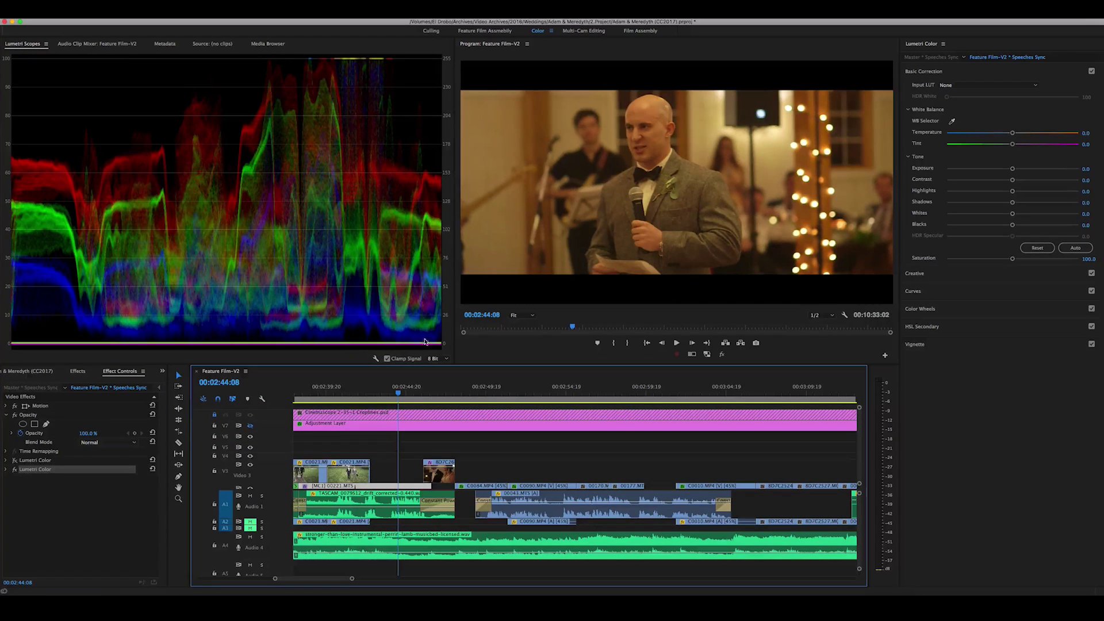
click(251, 426)
Step: Inspect the Adjustment Layer's grade, then select the Speeches Sync clip on V2
click(391, 425)
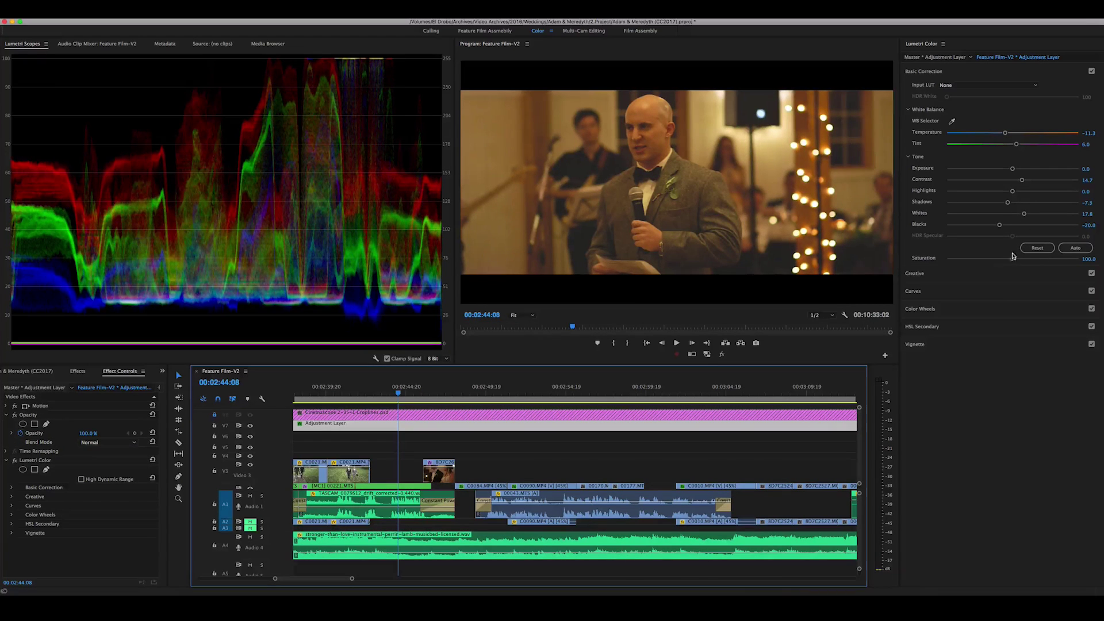
scroll(395, 431, down, 3)
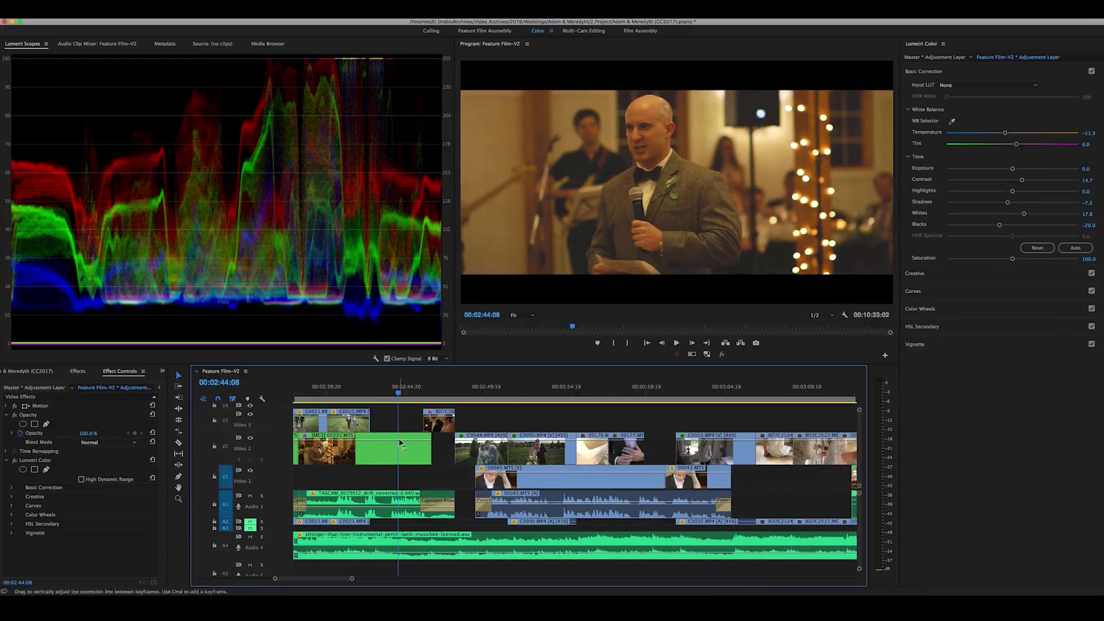
click(394, 439)
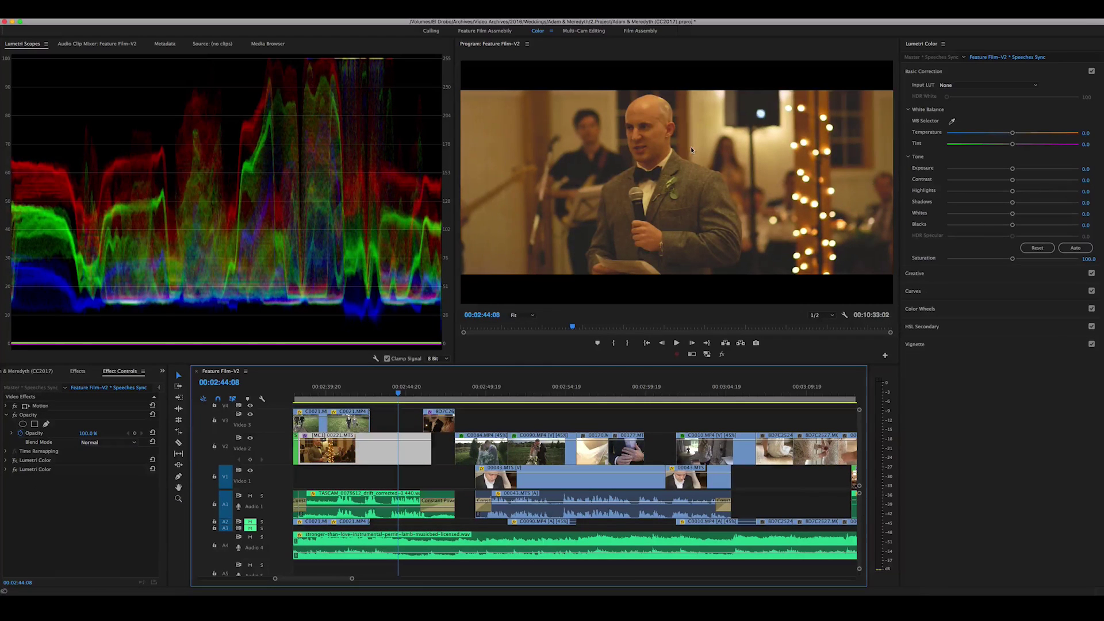
Step: Neutralize the warm cast with the WB Selector and set Exposure to 0.3
click(952, 121)
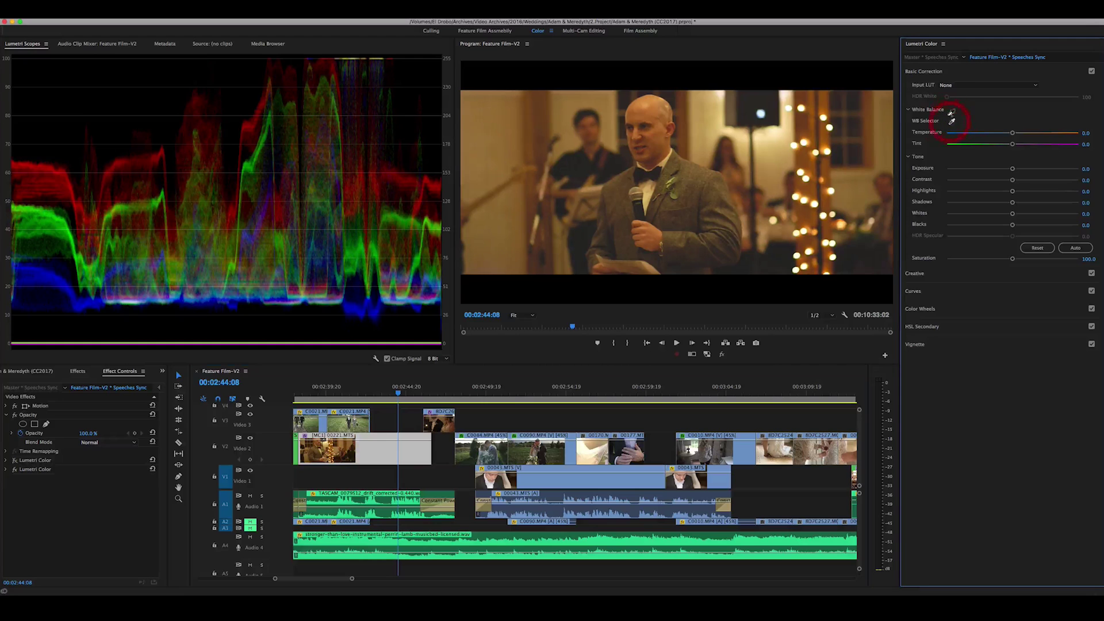
click(666, 159)
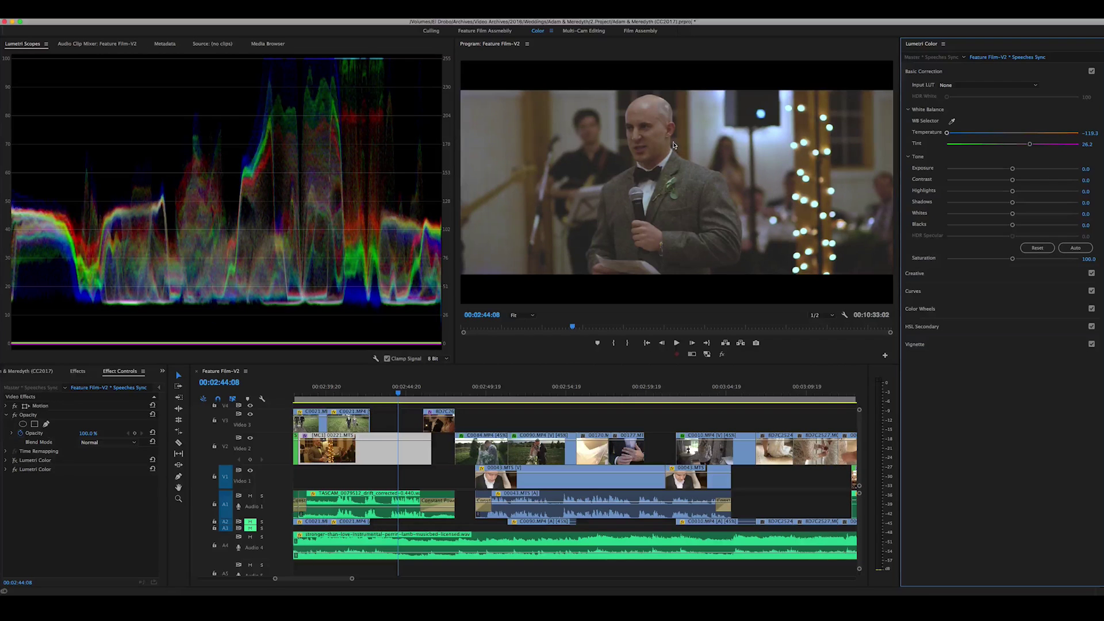
click(1079, 168)
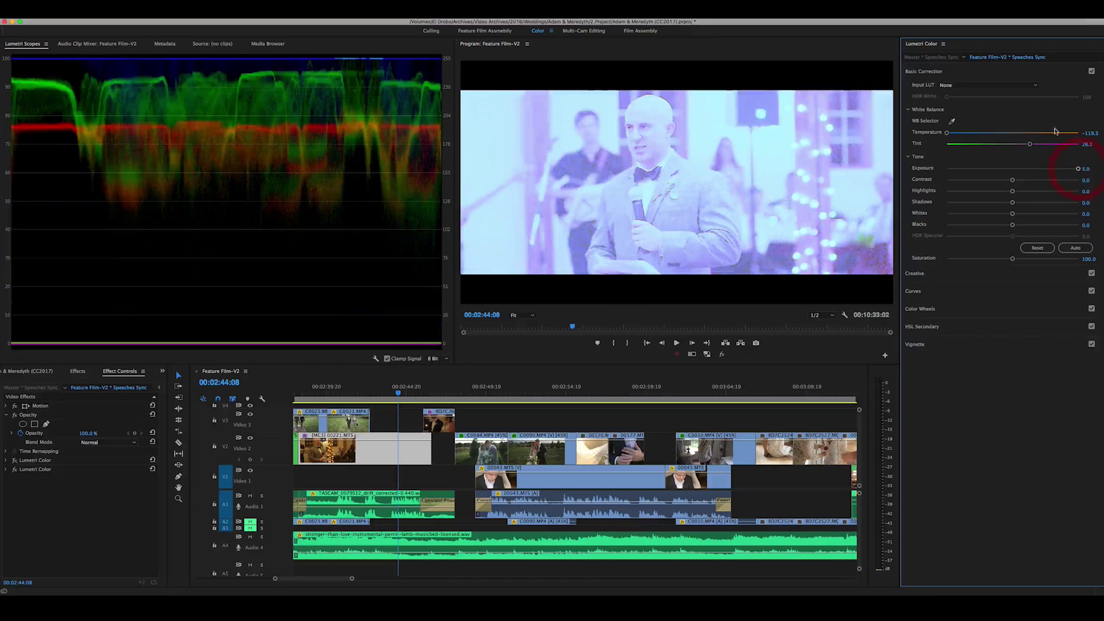
drag(1087, 169, 1101, 159)
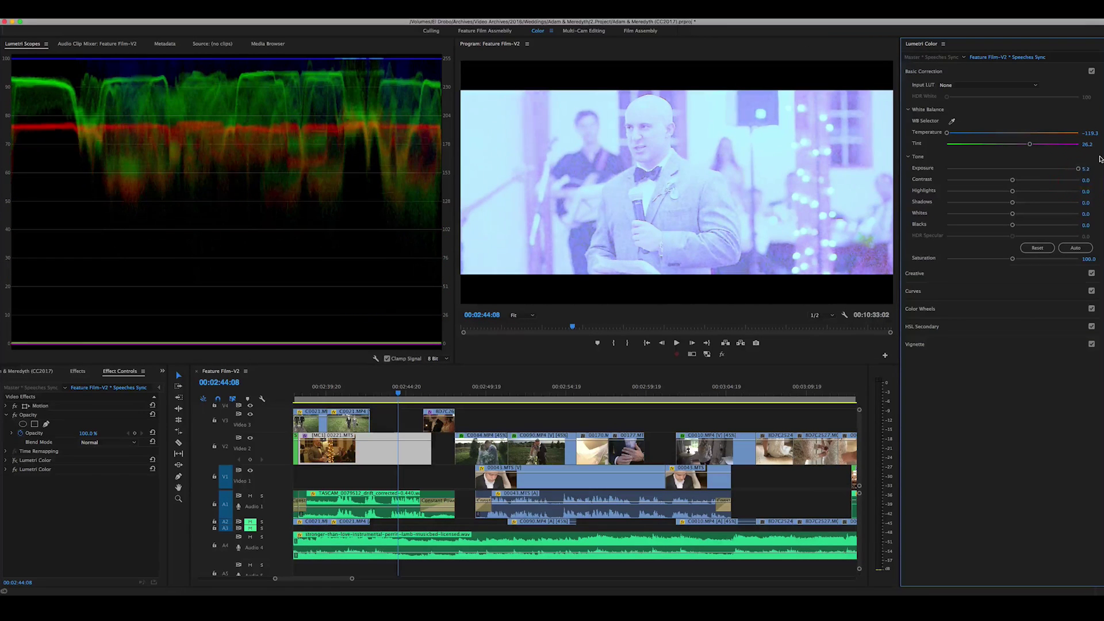
click(1086, 169)
text(0.2)
key(Return)
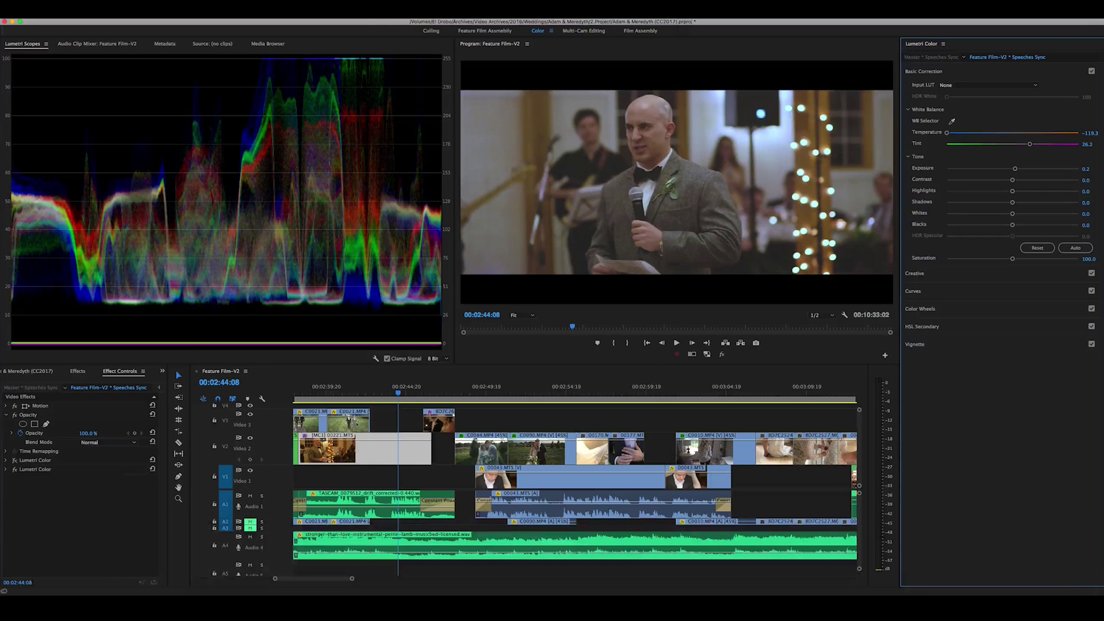
text(0.3)
key(Return)
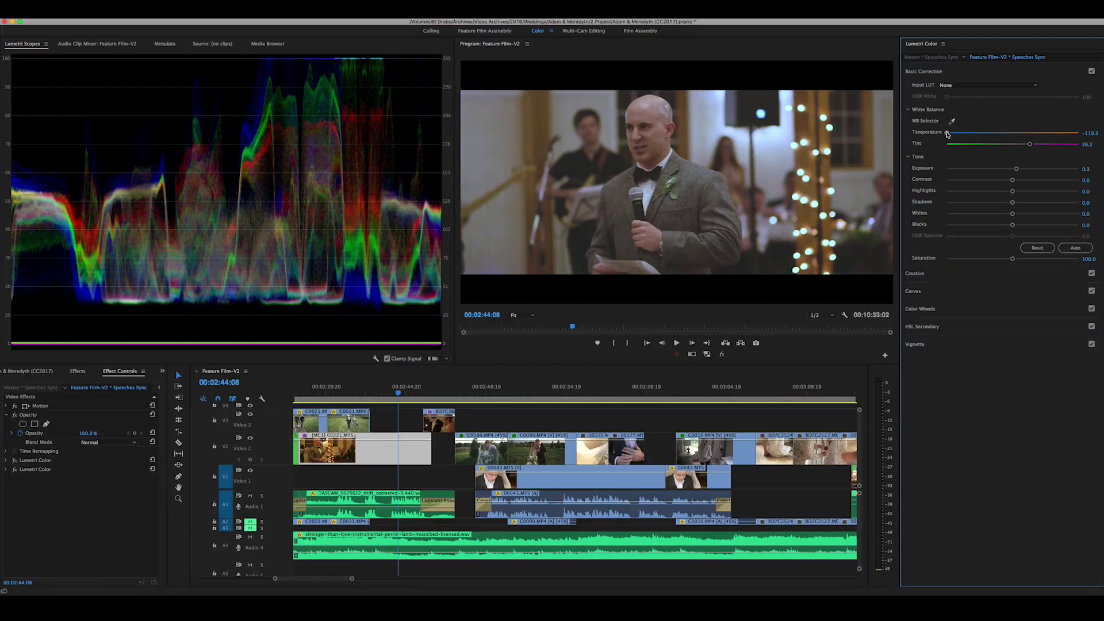
Step: Settle Temperature at -91.4 and Tint at 27.6, toggling the fx to compare
drag(947, 133, 953, 135)
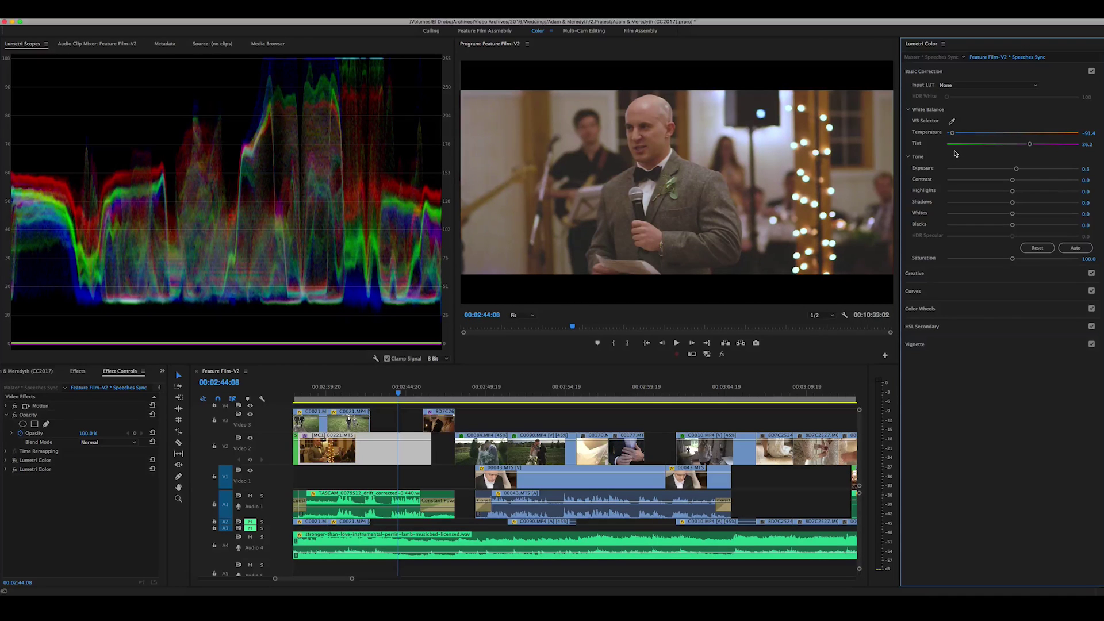
click(16, 471)
click(15, 470)
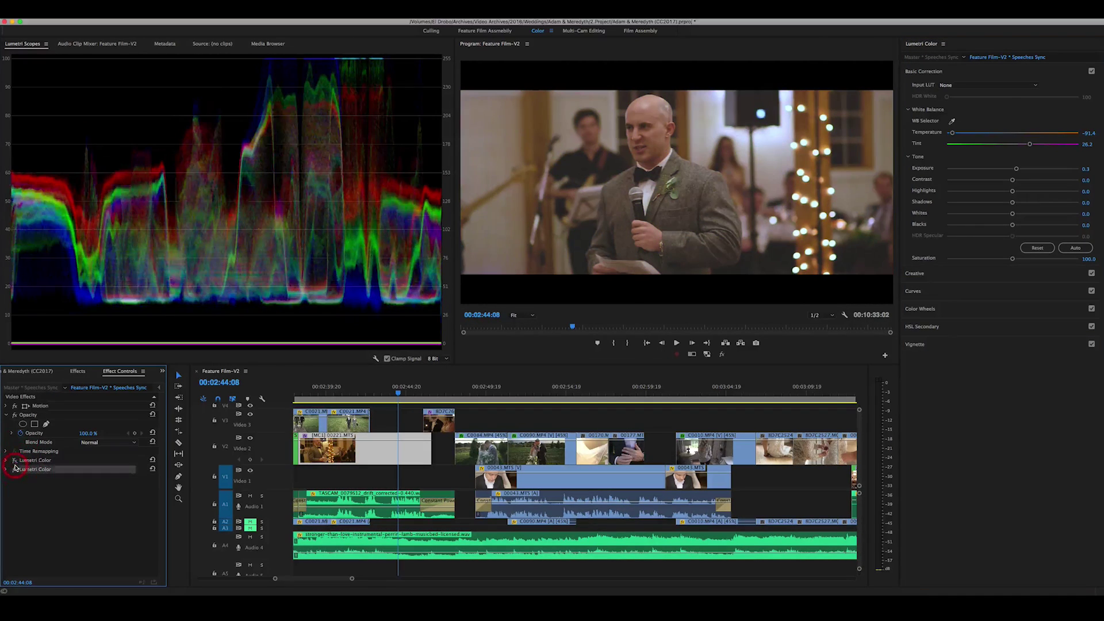
click(15, 462)
drag(1029, 144, 1032, 153)
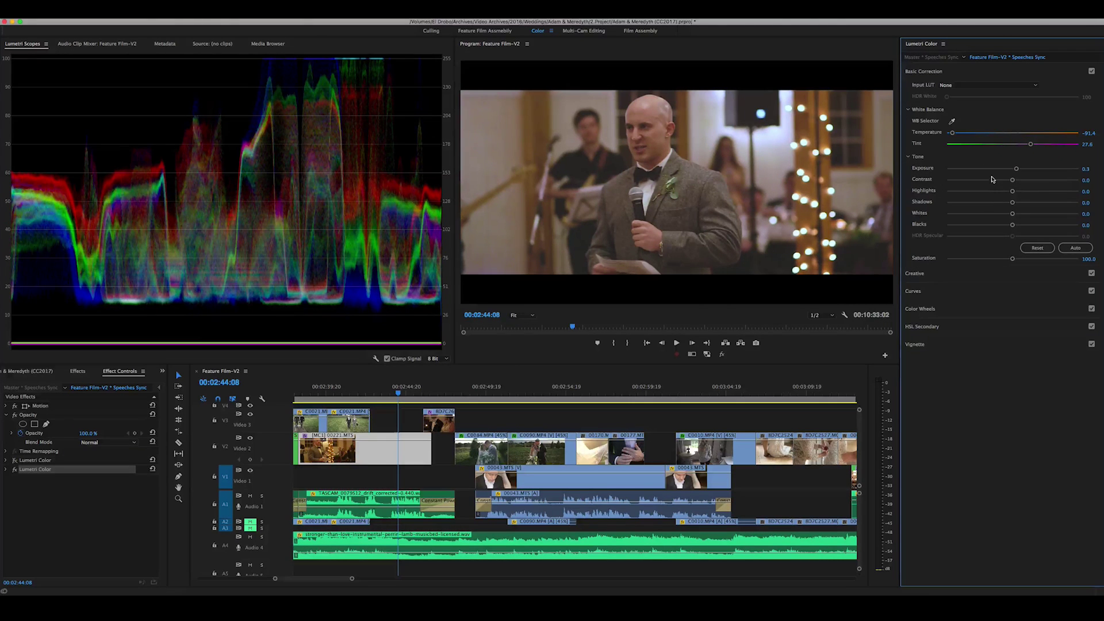
Step: In Curves, pull the red channel curve down slightly
click(952, 295)
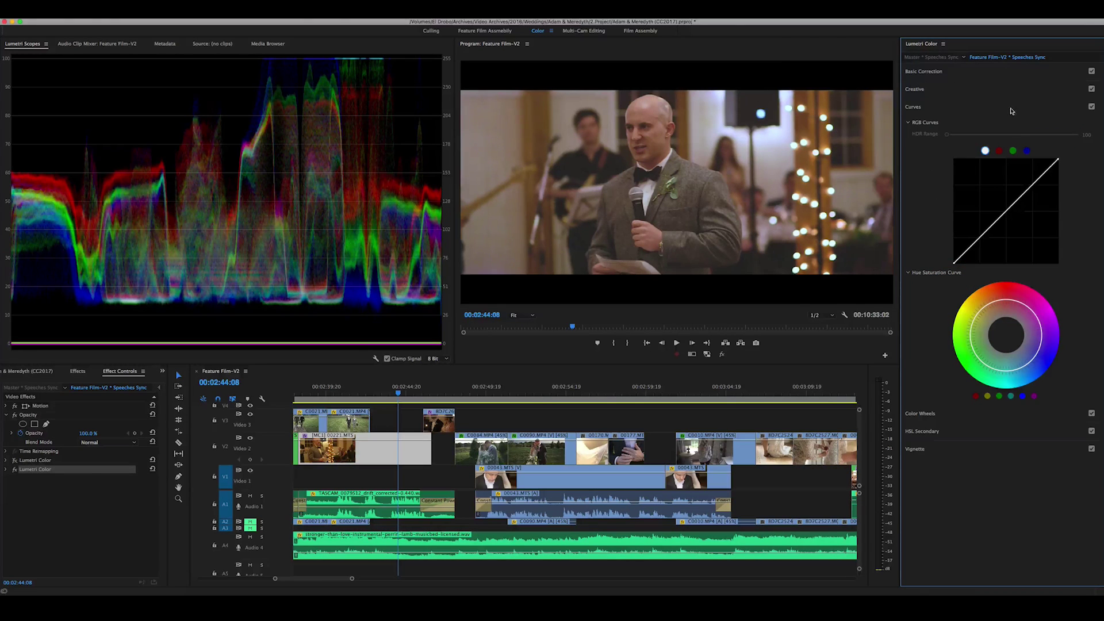
click(1013, 151)
click(999, 151)
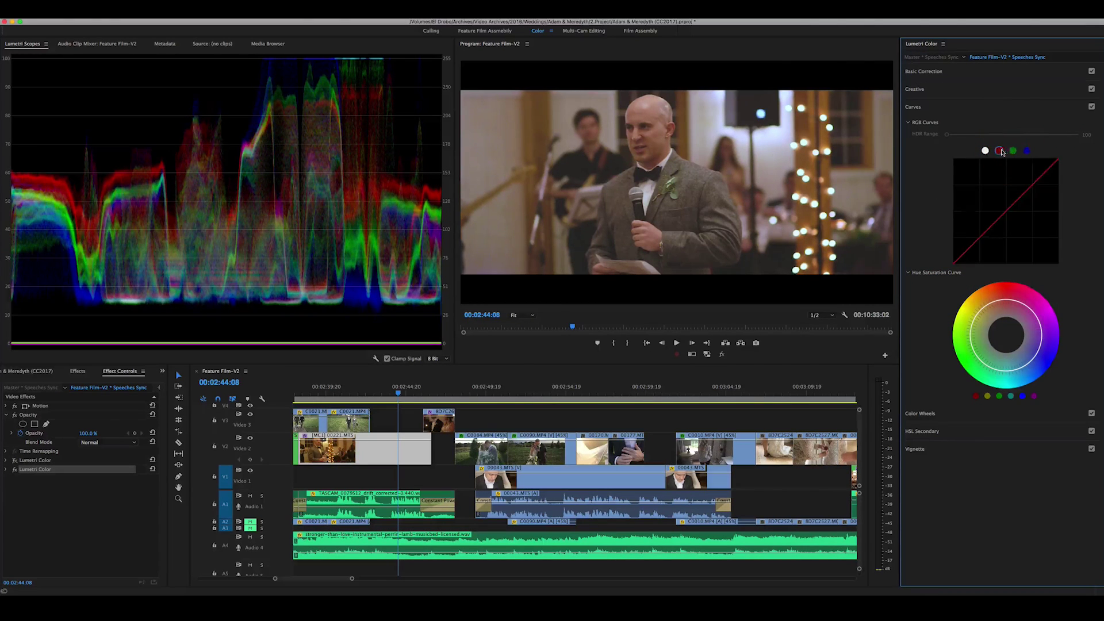
click(1006, 213)
drag(1008, 217, 1009, 218)
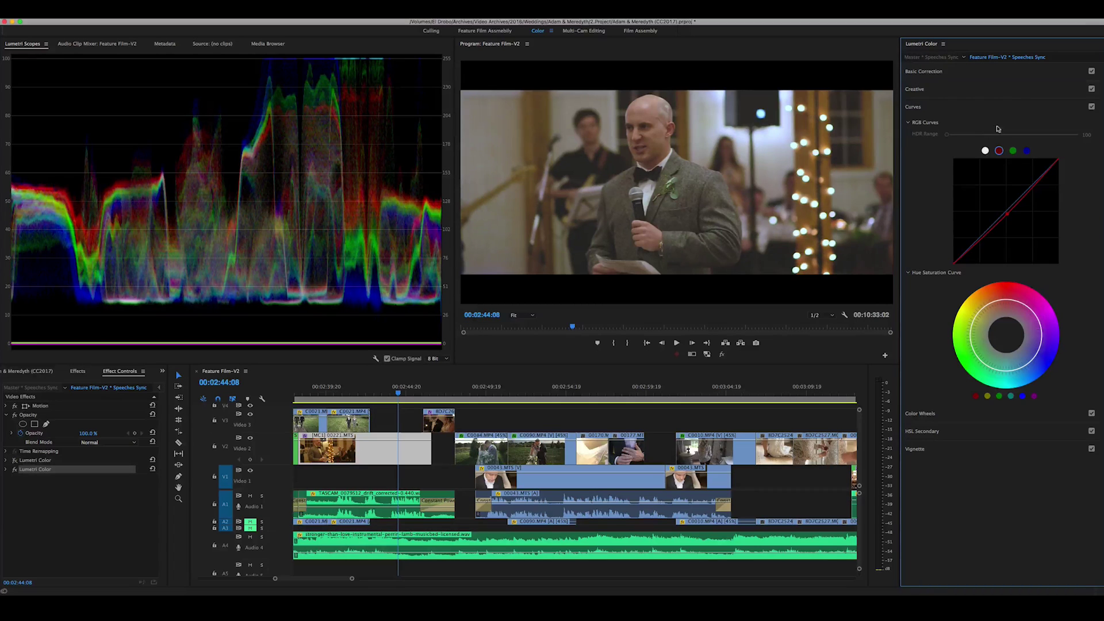
Step: Pin midpoints on the green and blue channel curves
click(1013, 151)
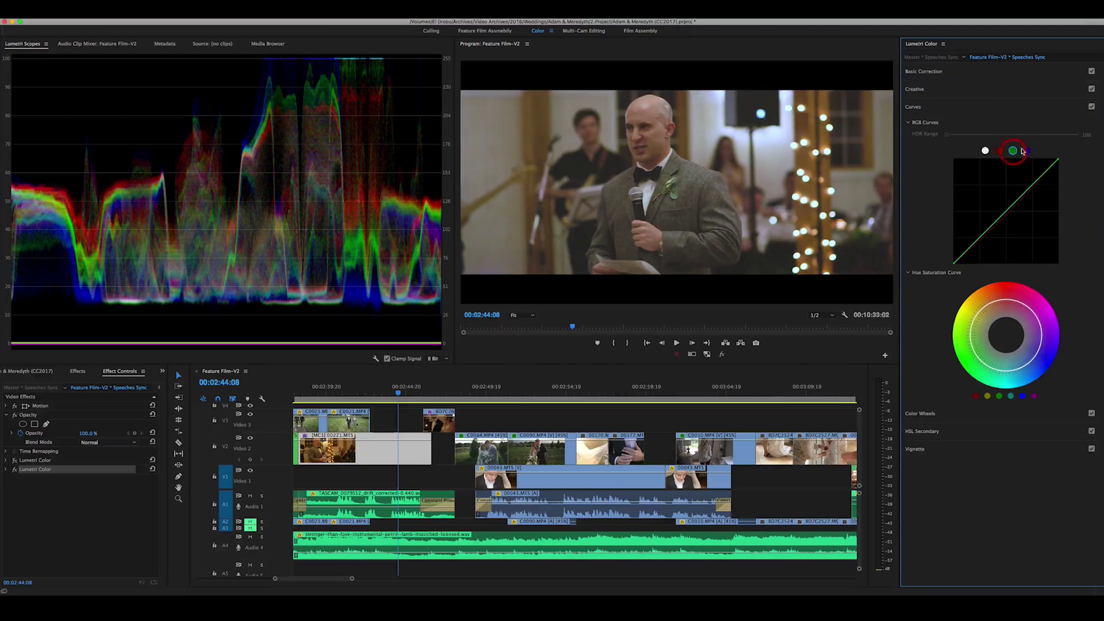
click(1008, 212)
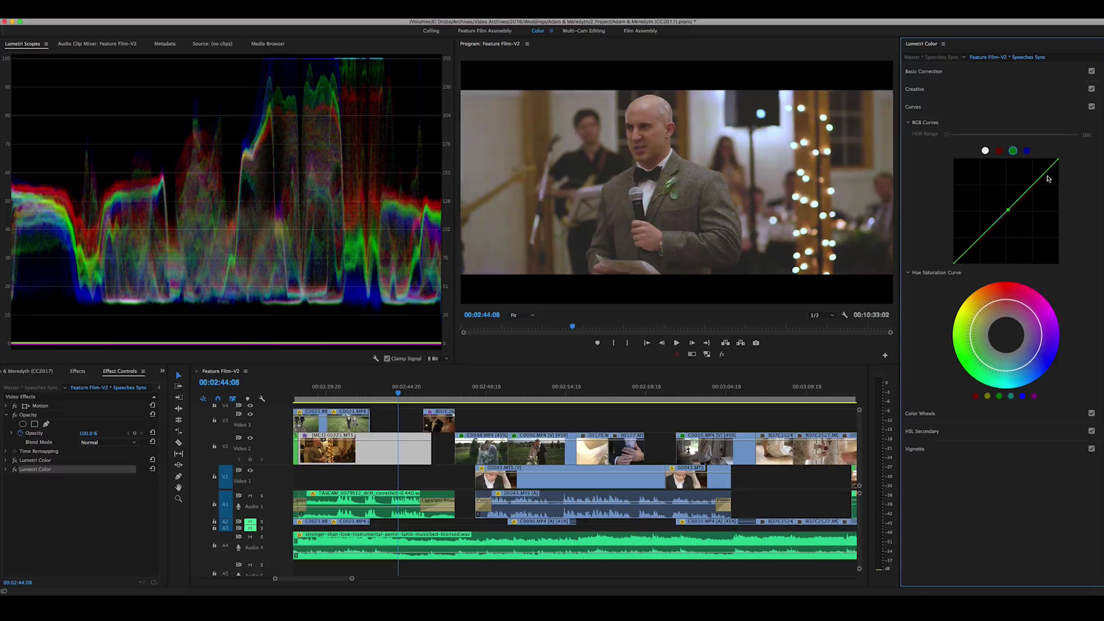
click(1026, 151)
click(1007, 213)
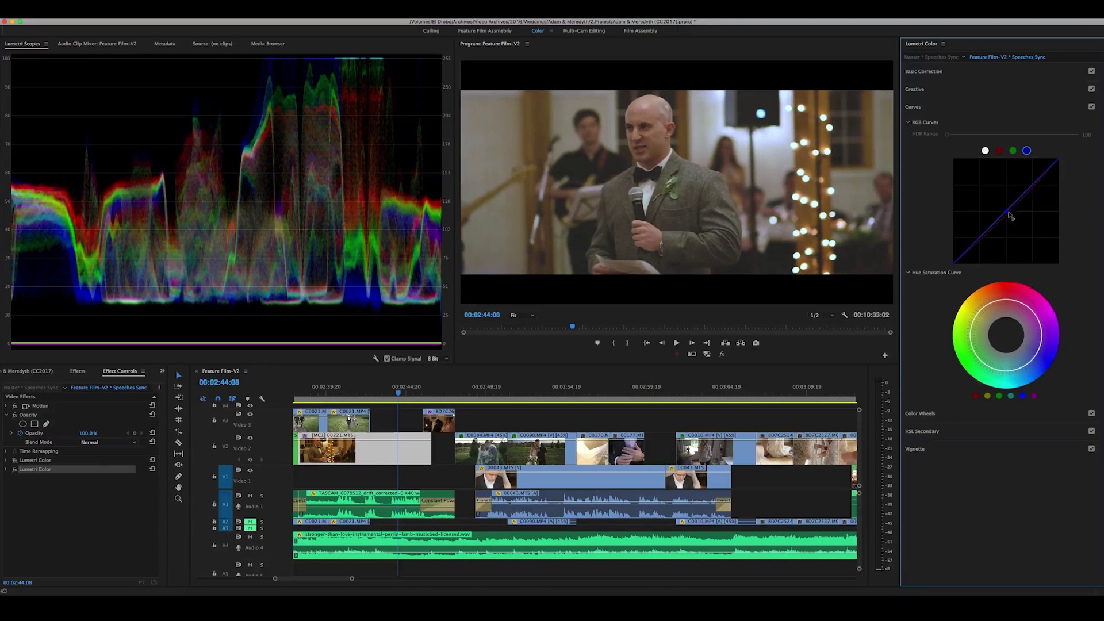
click(962, 71)
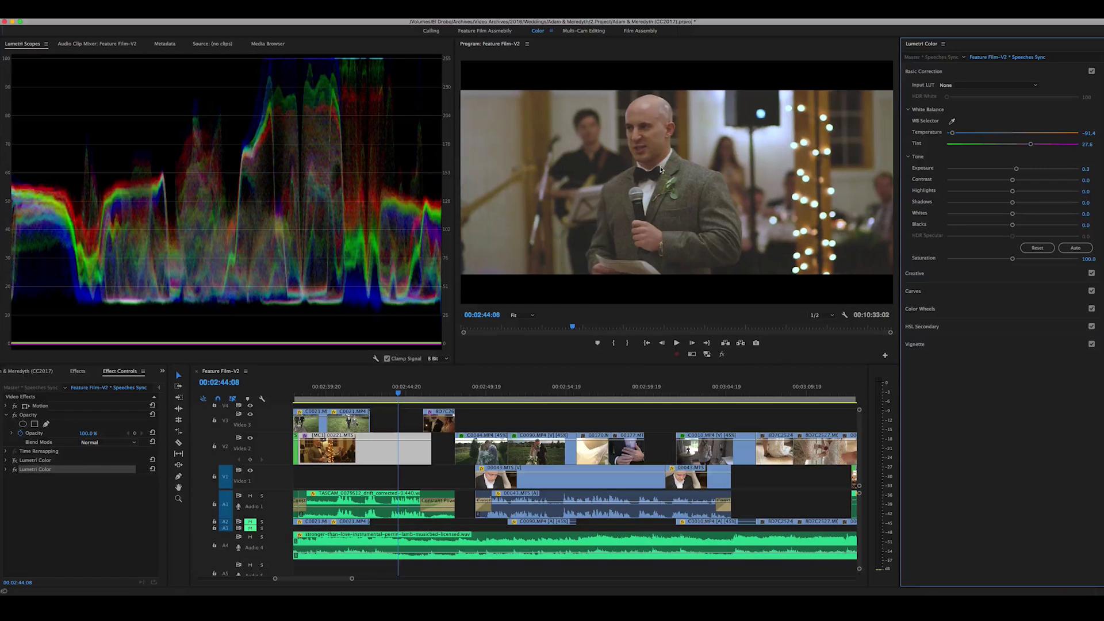
Step: Preview the speech shot full-screen and toggle the second Lumetri Color effect off and on
key(grave)
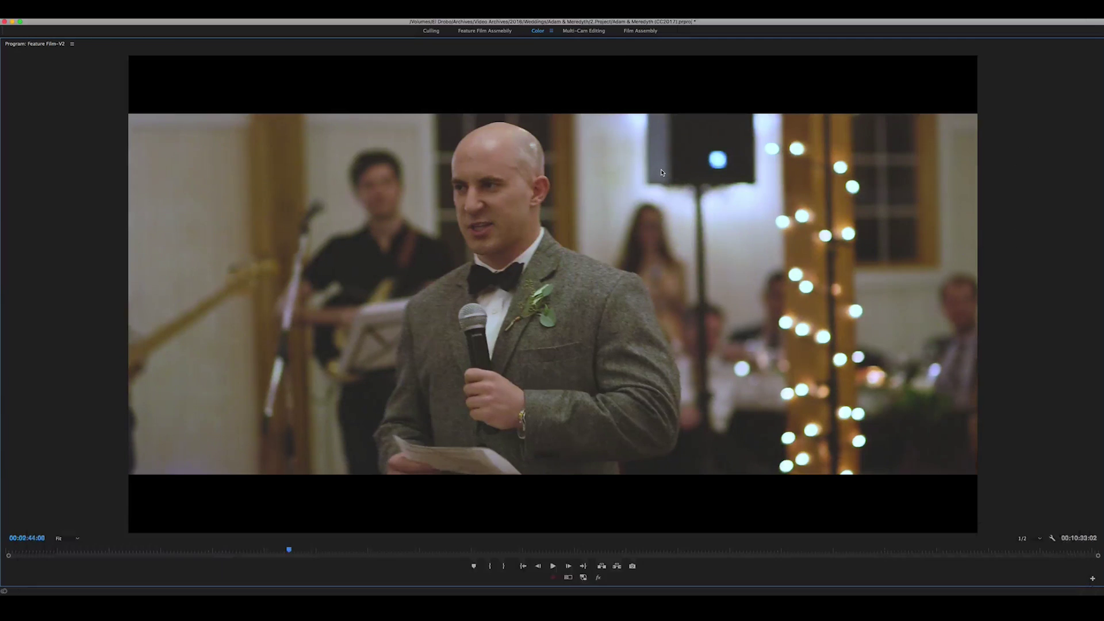
key(grave)
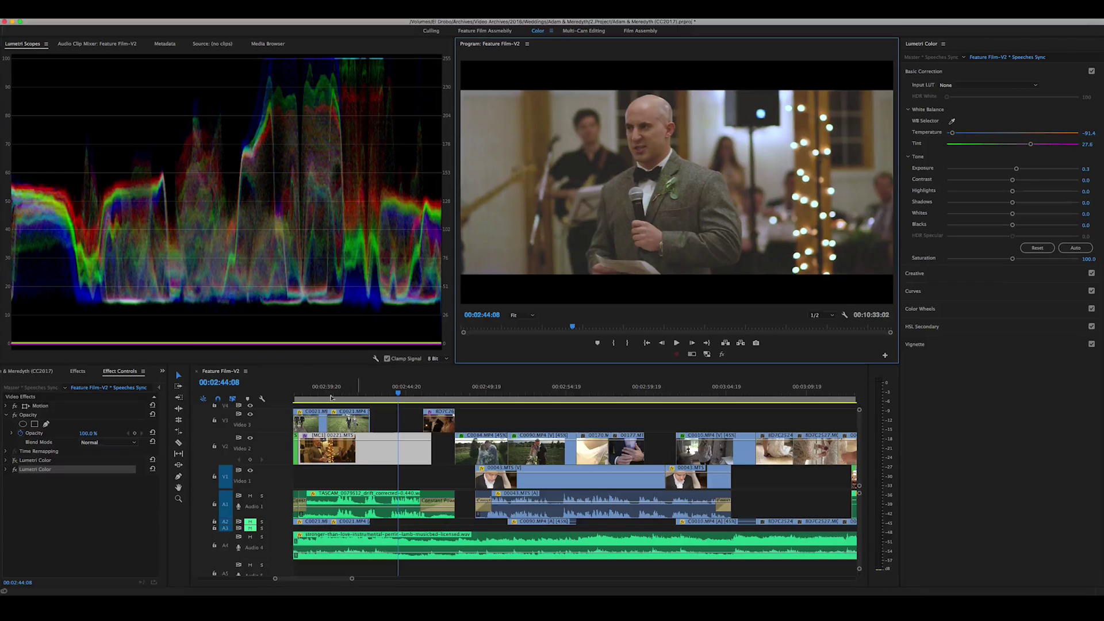
click(14, 470)
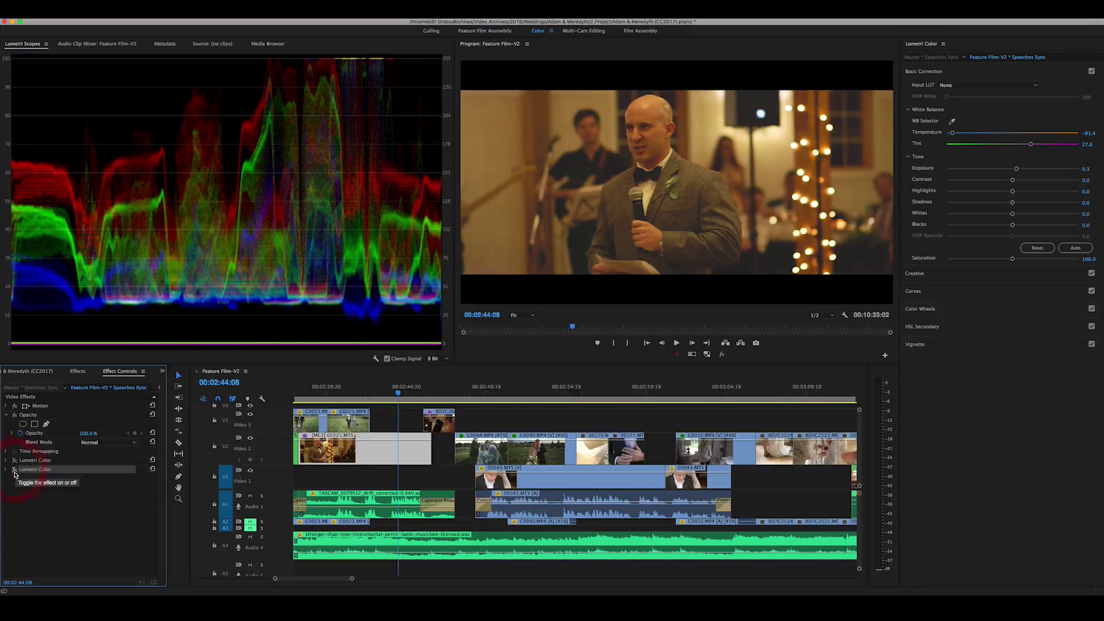
click(14, 470)
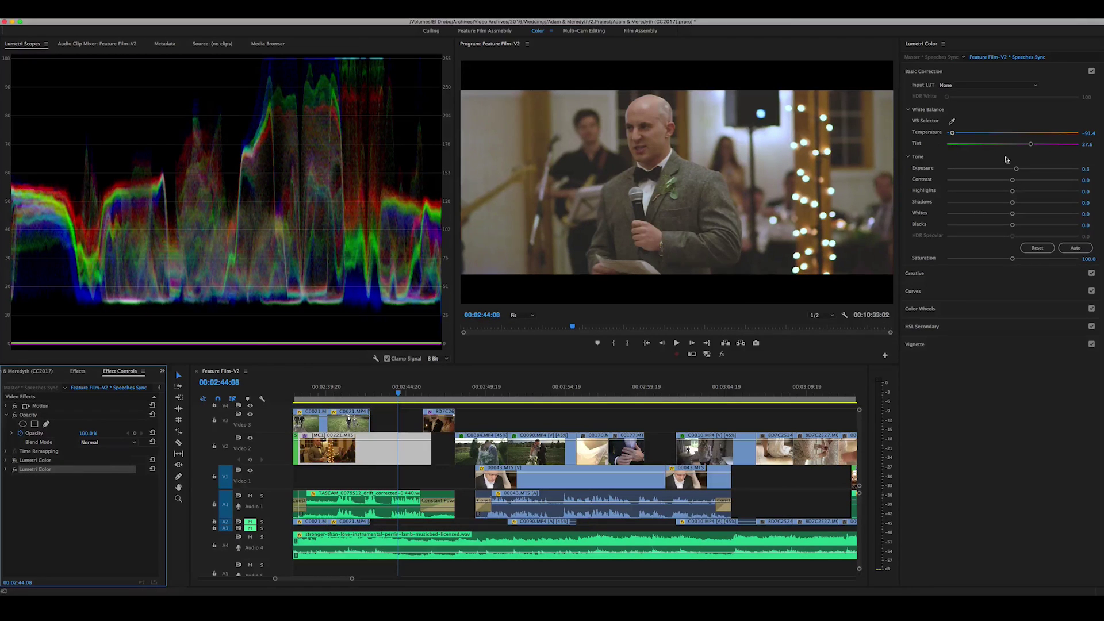
Step: Toggle the V7 adjustment layer track output to compare the speech shot
scroll(417, 426, up, 3)
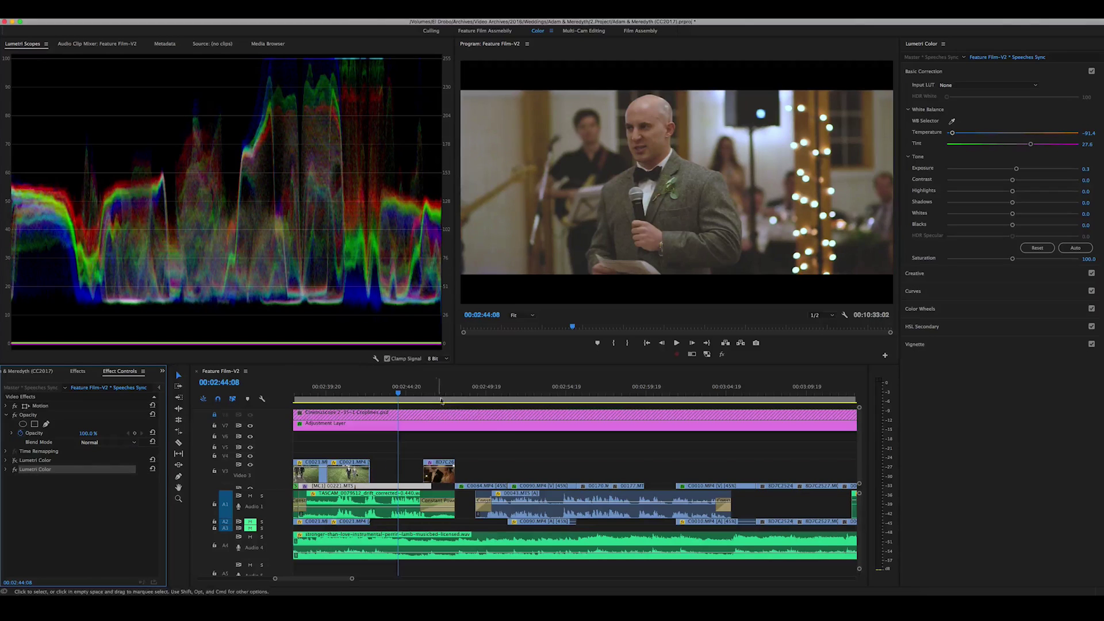
click(251, 427)
click(250, 426)
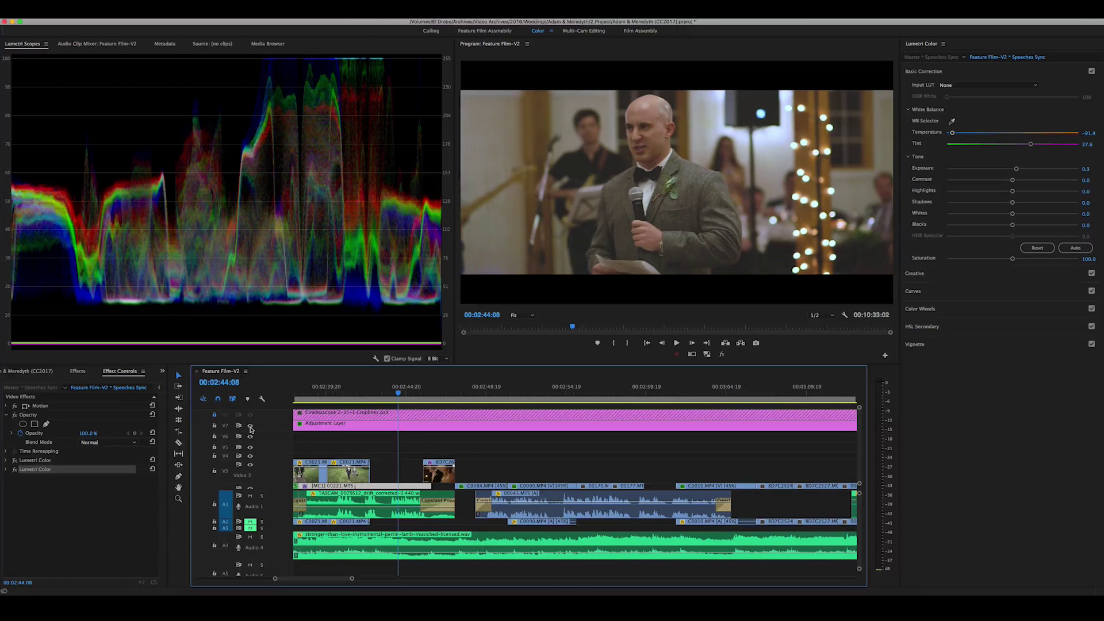
click(250, 426)
click(250, 427)
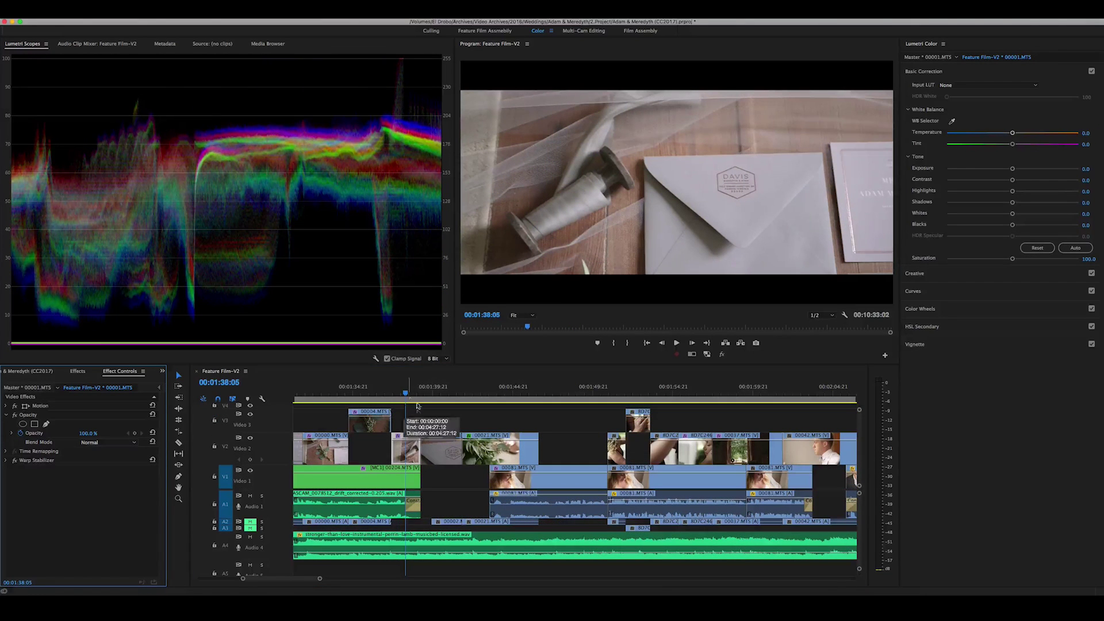
Step: Turn the V7 adjustment layer track output back on
scroll(421, 426, up, 4)
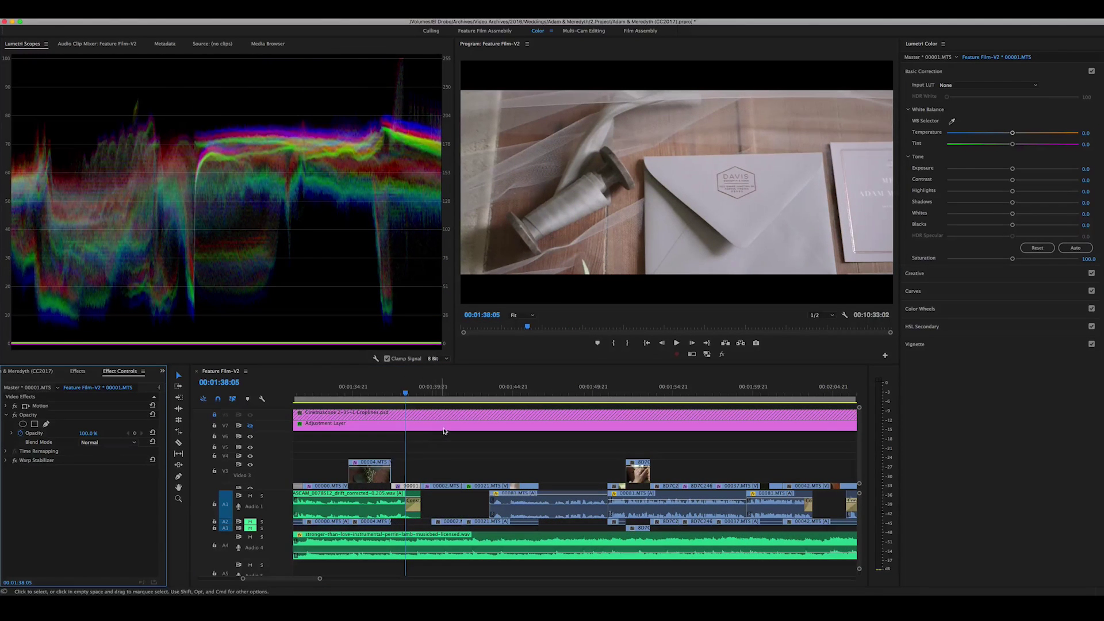
click(251, 426)
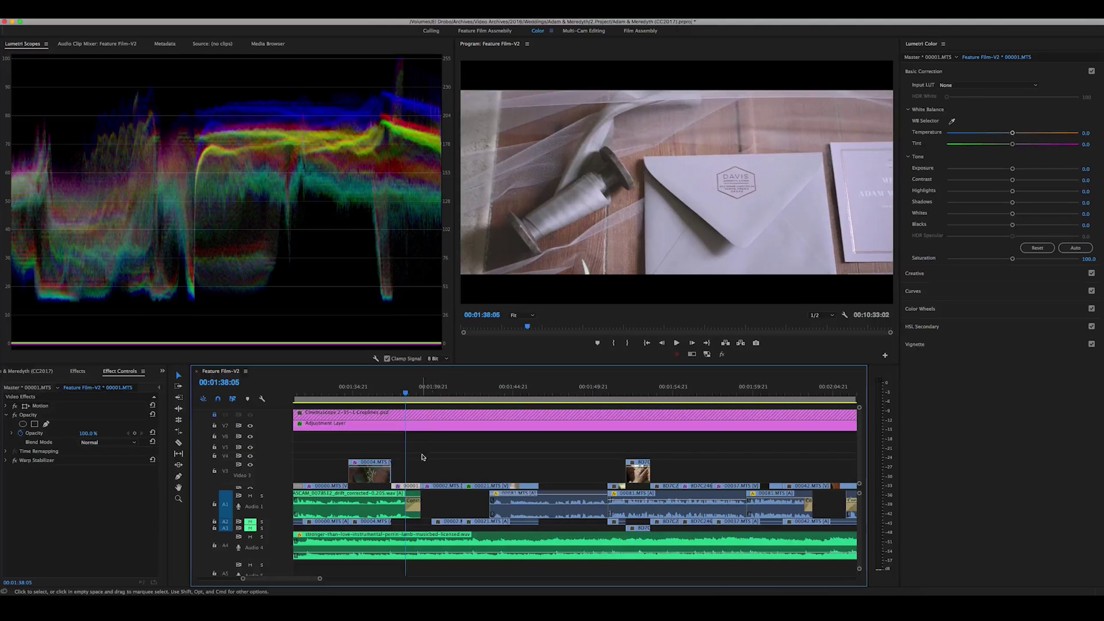
scroll(424, 452, down, 4)
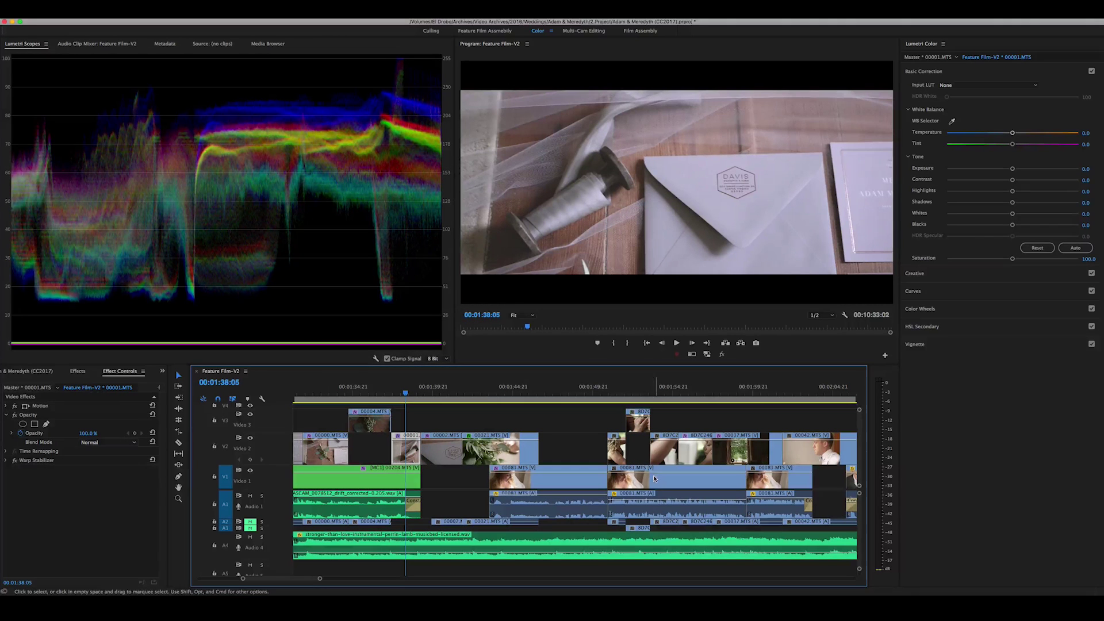
scroll(438, 424, up, 3)
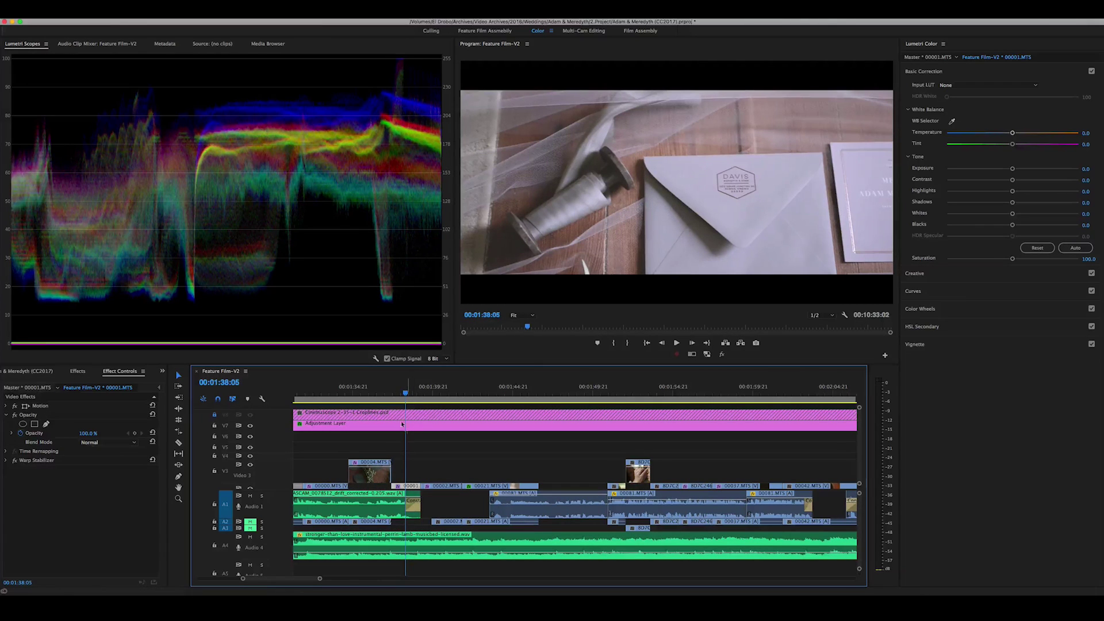
Step: Enlarge the video tracks and review the envelope shot at 00:01:40:10 and greenery at 00:01:43:05
key(super+equal)
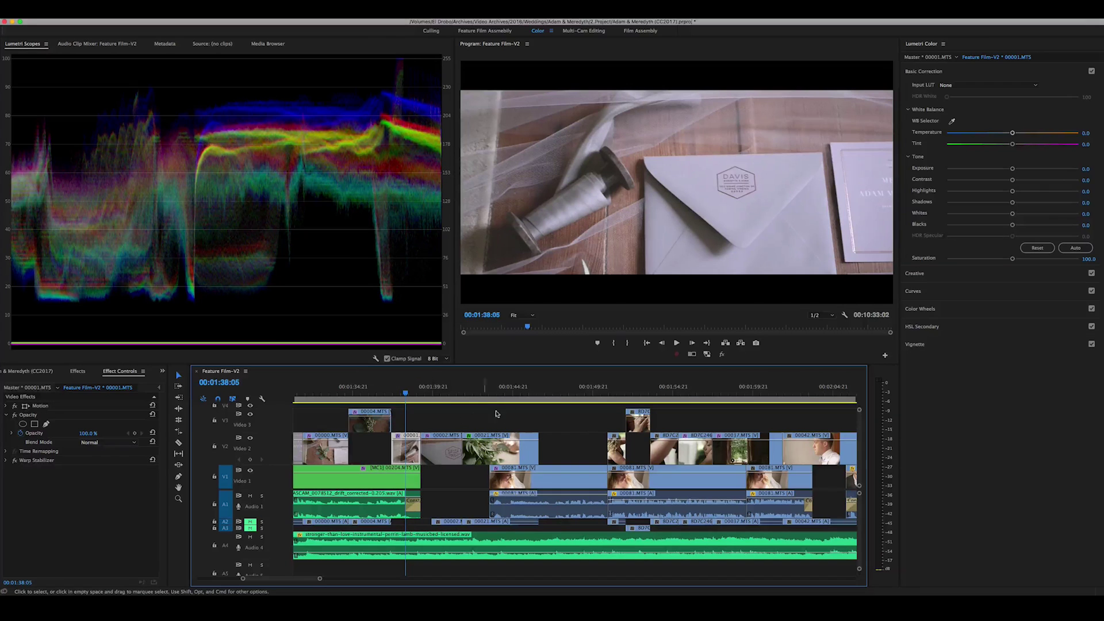
scroll(431, 419, up, 3)
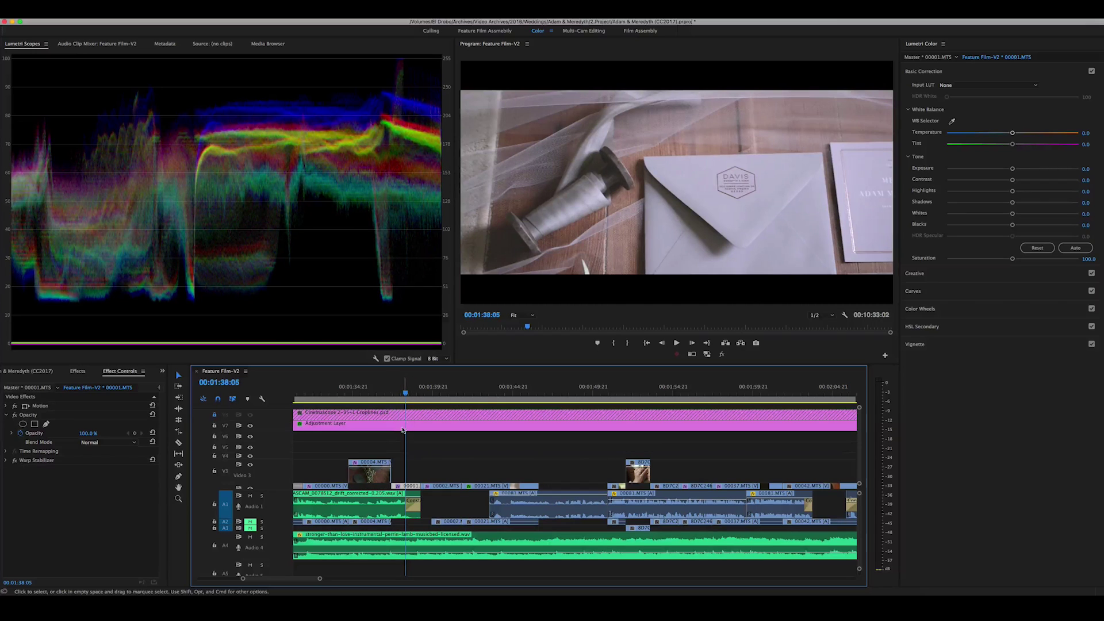
scroll(409, 440, down, 3)
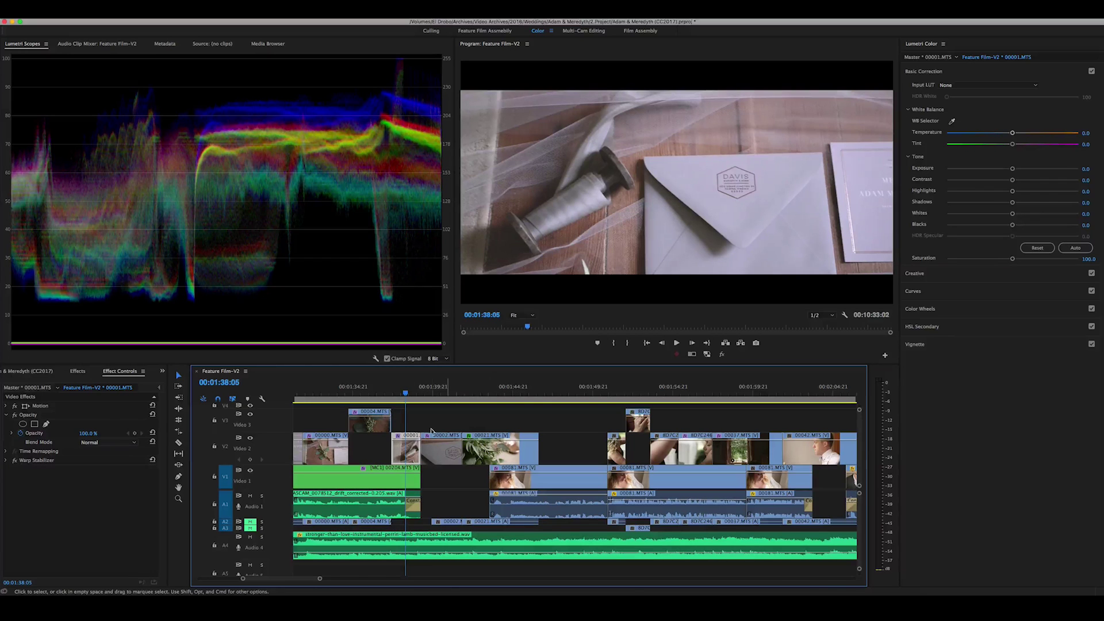
click(441, 394)
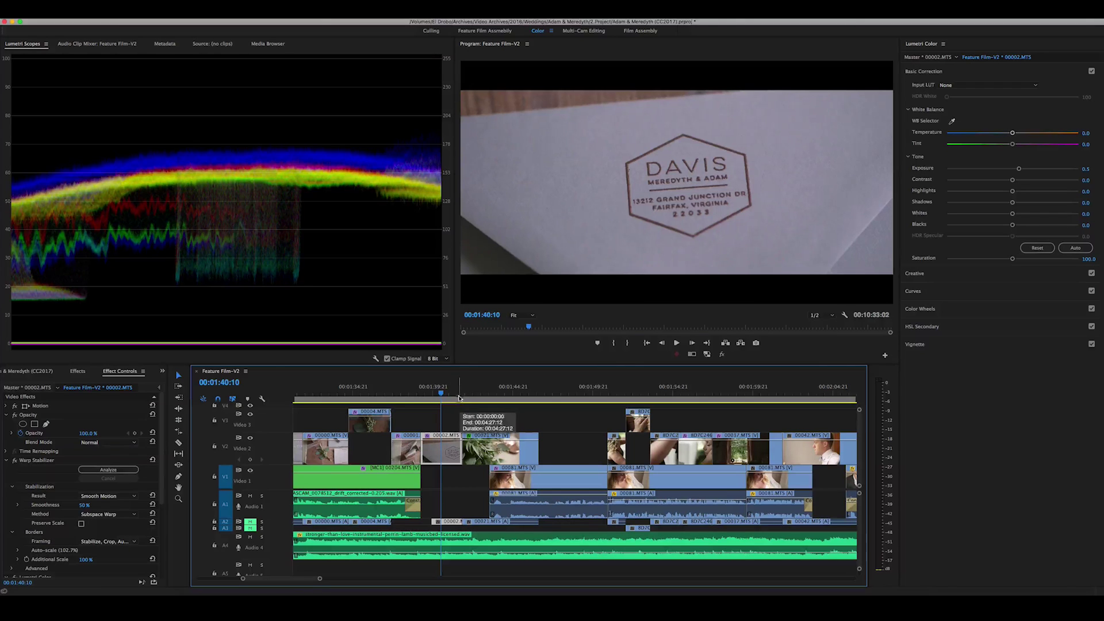
click(486, 394)
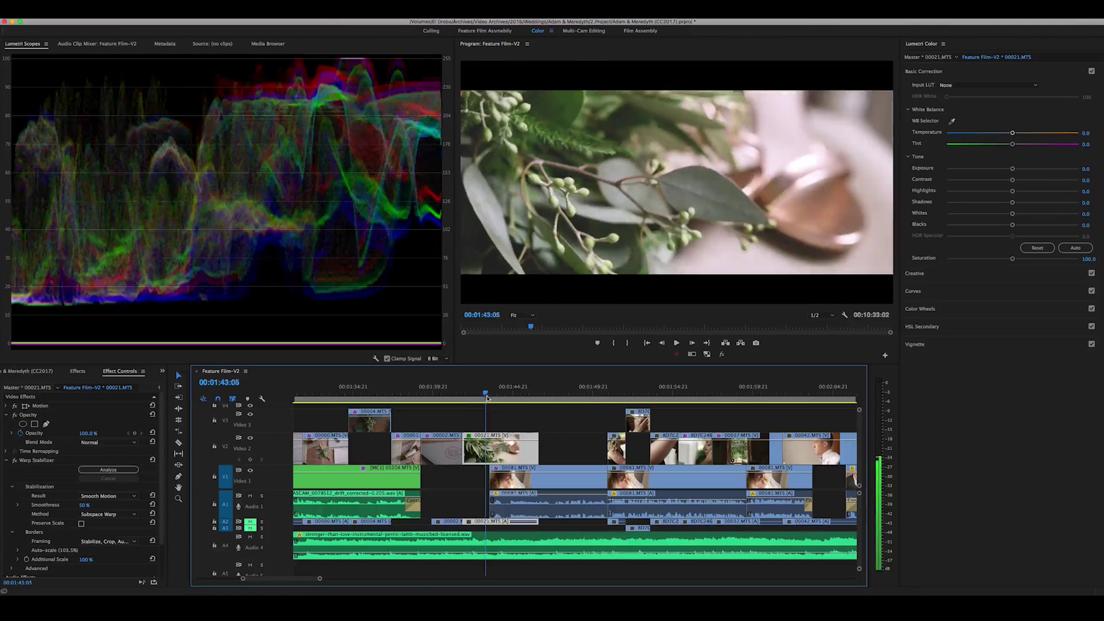
Step: Go to bride close-up 00081.MTS at 00:01:47:19 and toggle its Lumetri grade off and on twice
key(Left)
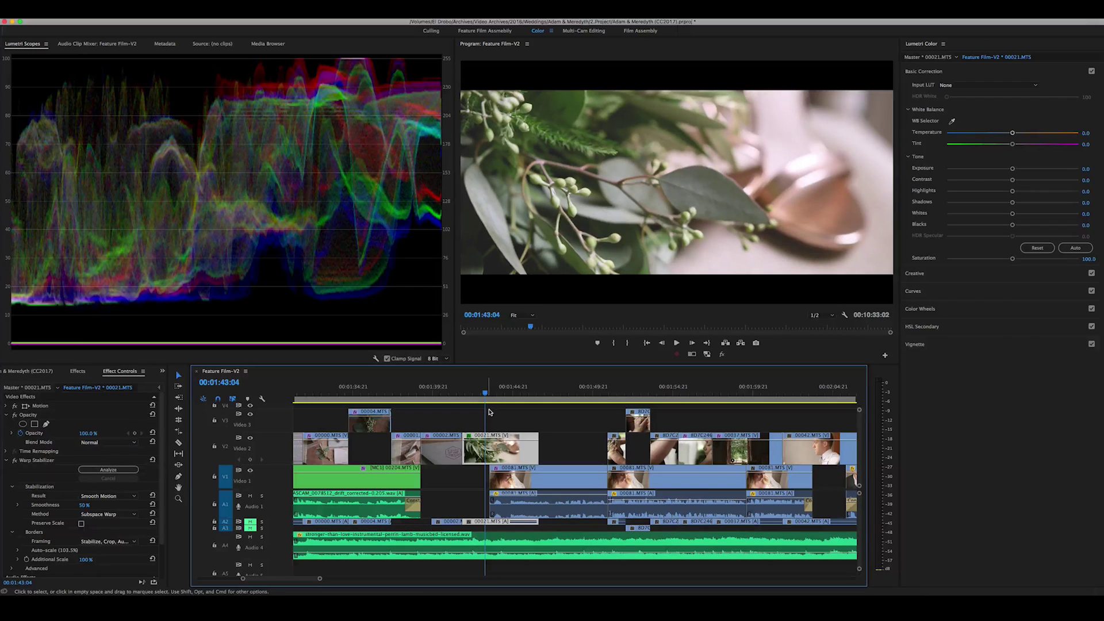
drag(486, 395, 560, 468)
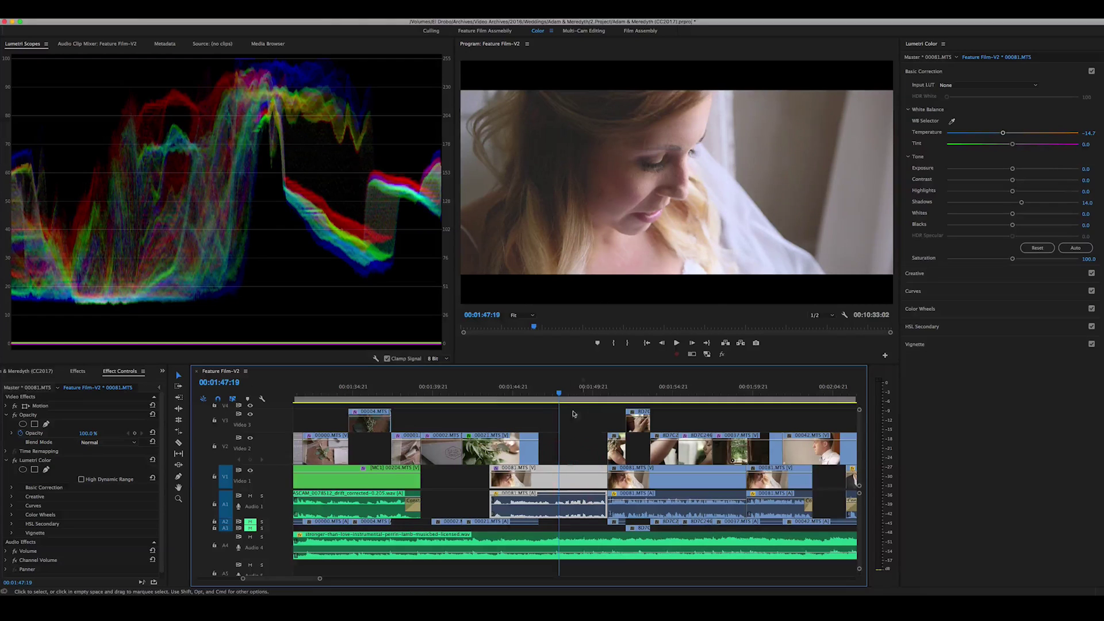
click(6, 460)
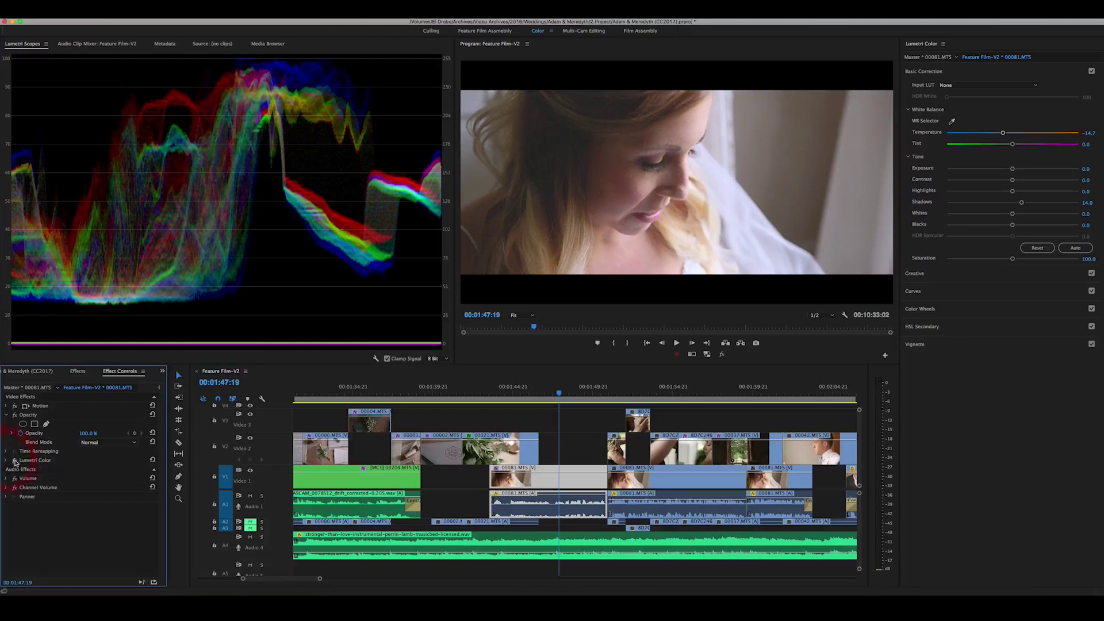
click(14, 461)
click(16, 461)
click(16, 461)
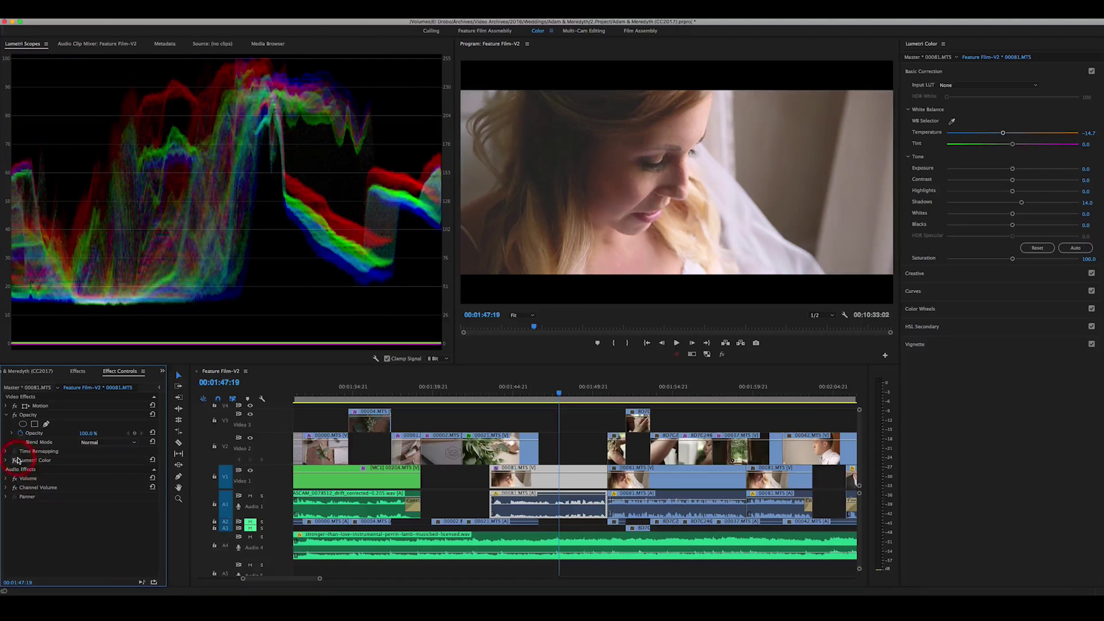
click(18, 461)
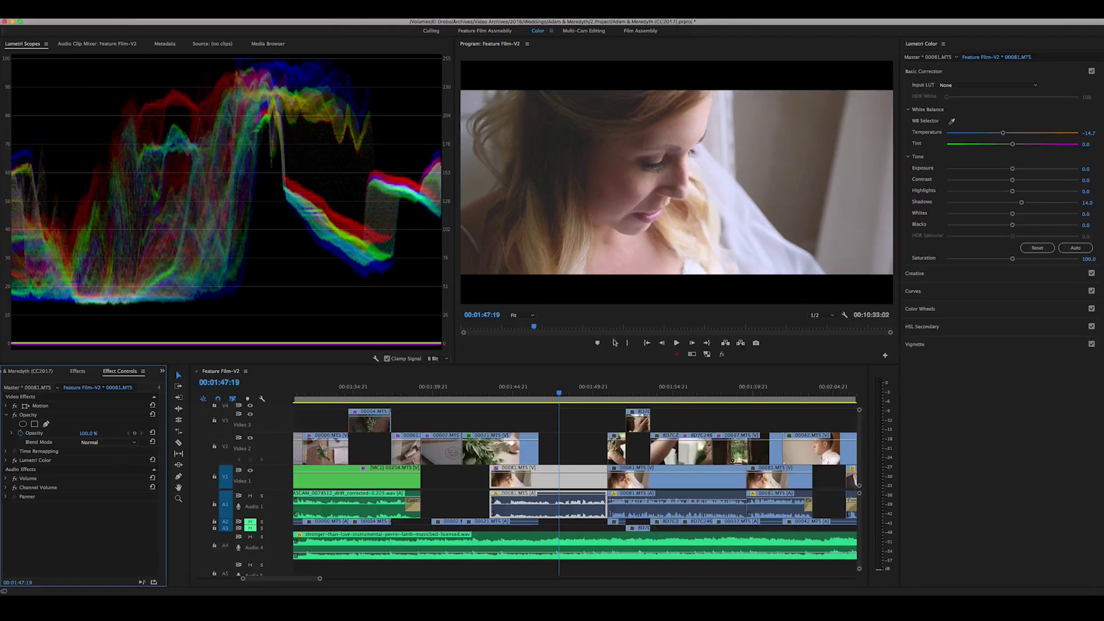
scroll(253, 443, up, 5)
click(251, 428)
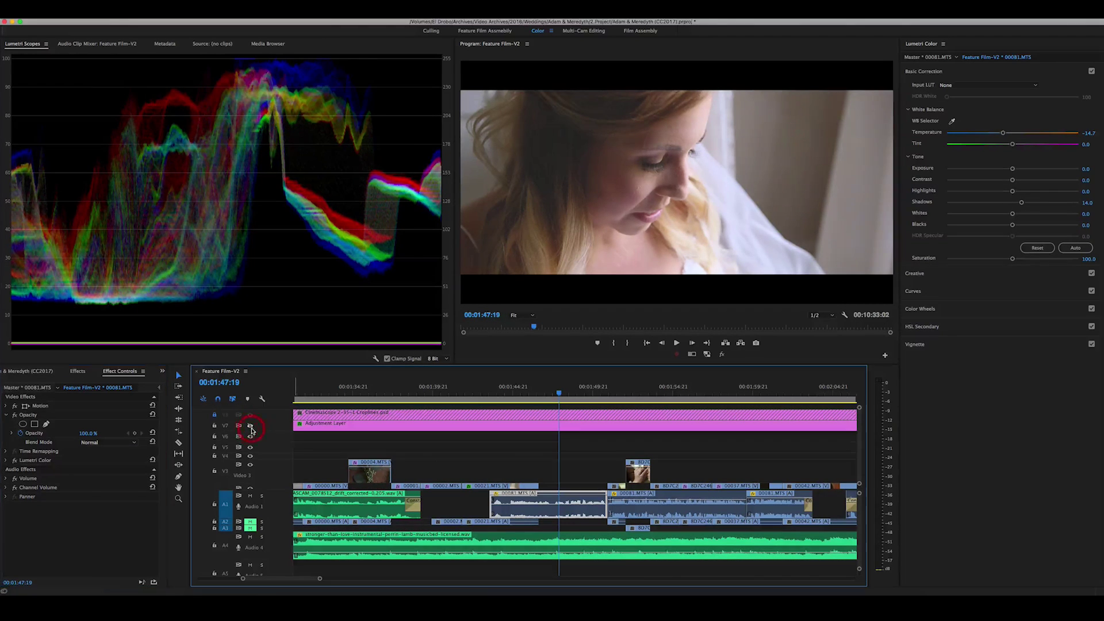
click(251, 427)
click(251, 426)
click(251, 426)
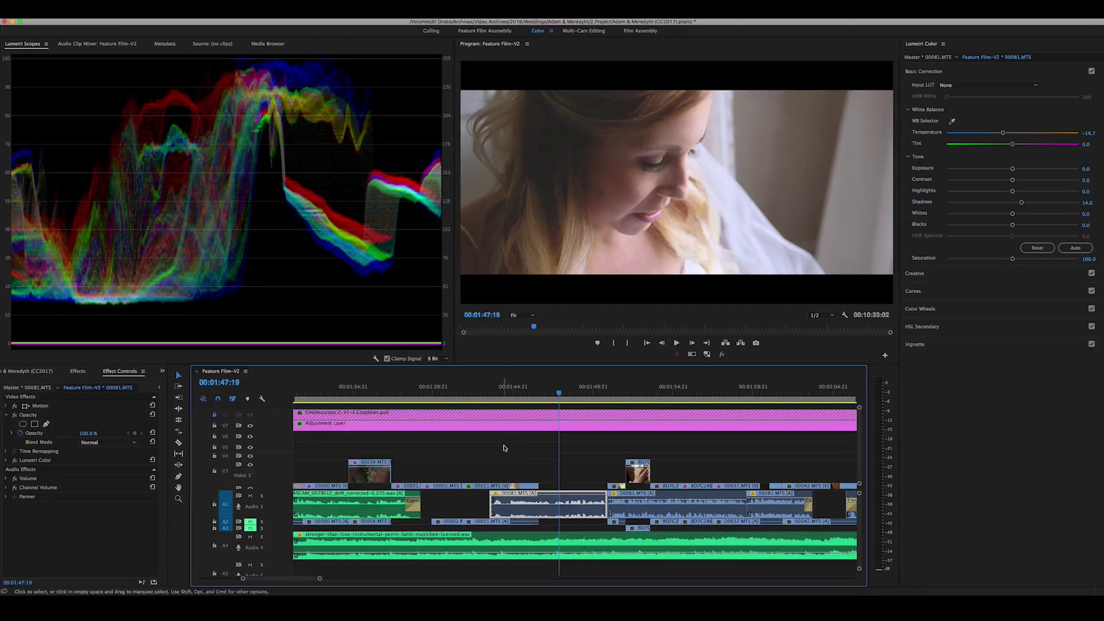
scroll(504, 448, down, 3)
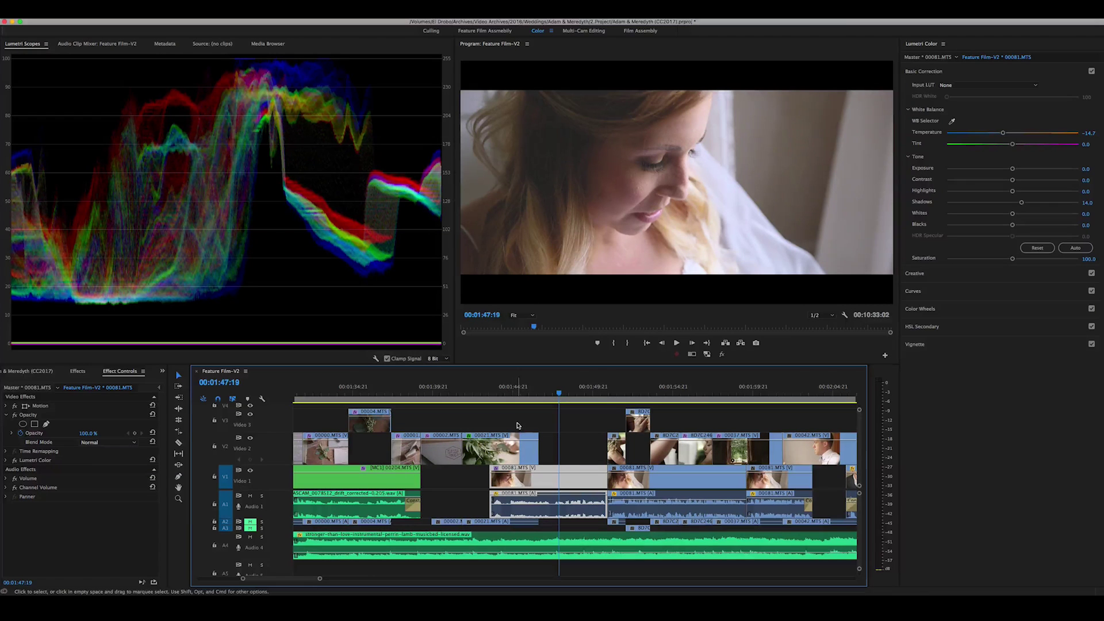